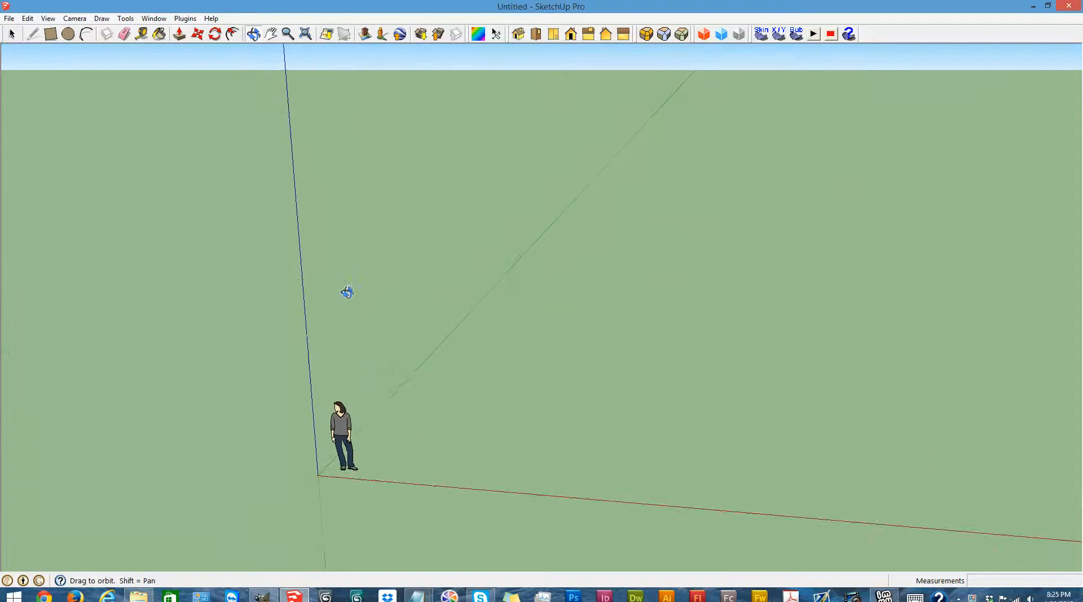
Start a new female project with the IMVU File Editor plugin
drag(524, 260, 469, 280)
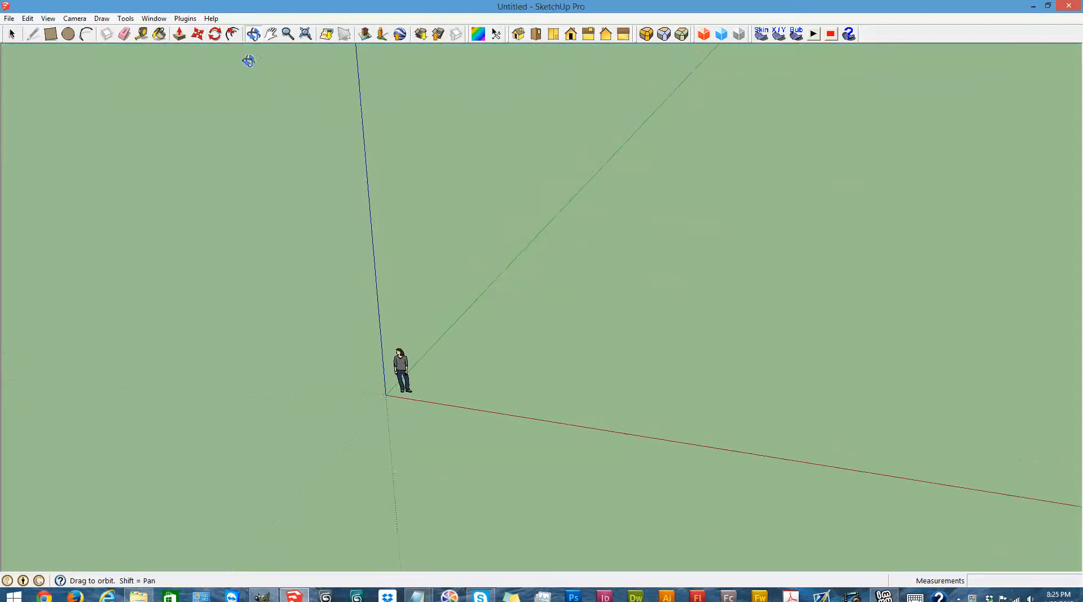
click(185, 19)
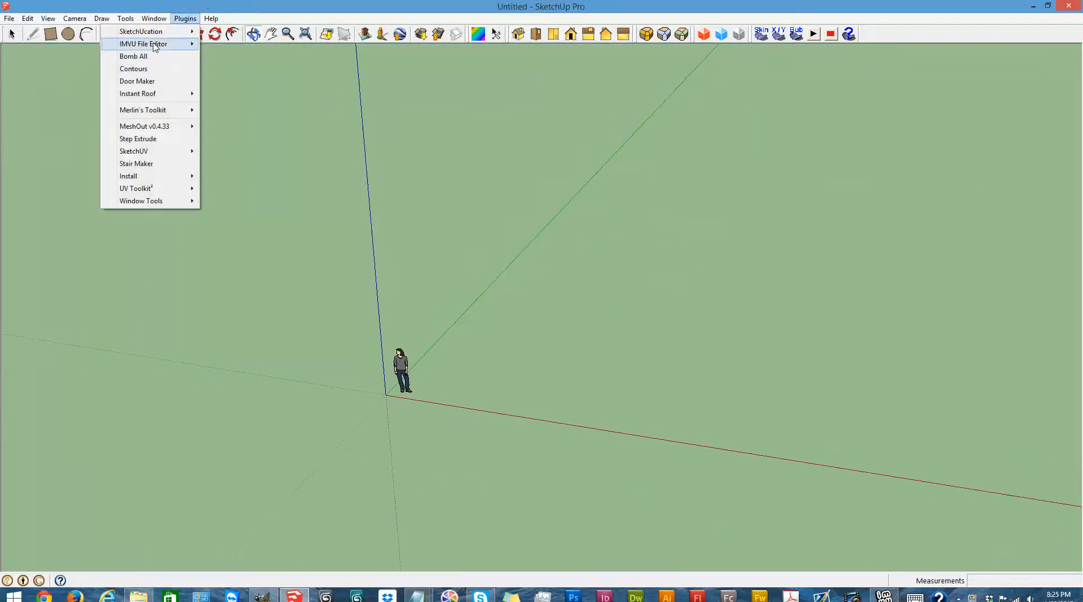
mouse_move(154, 46)
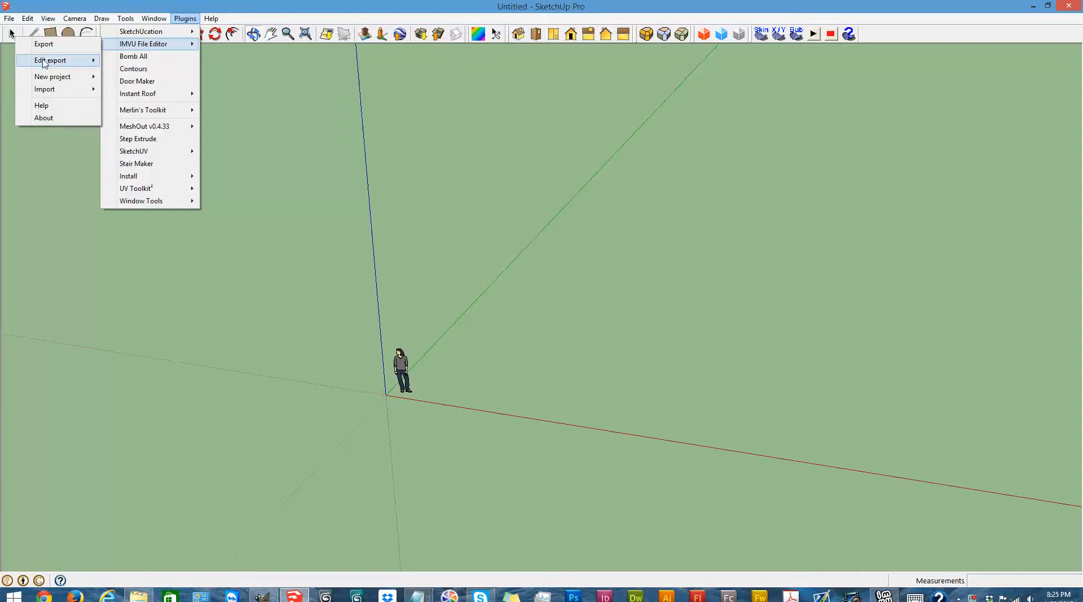
mouse_move(79, 77)
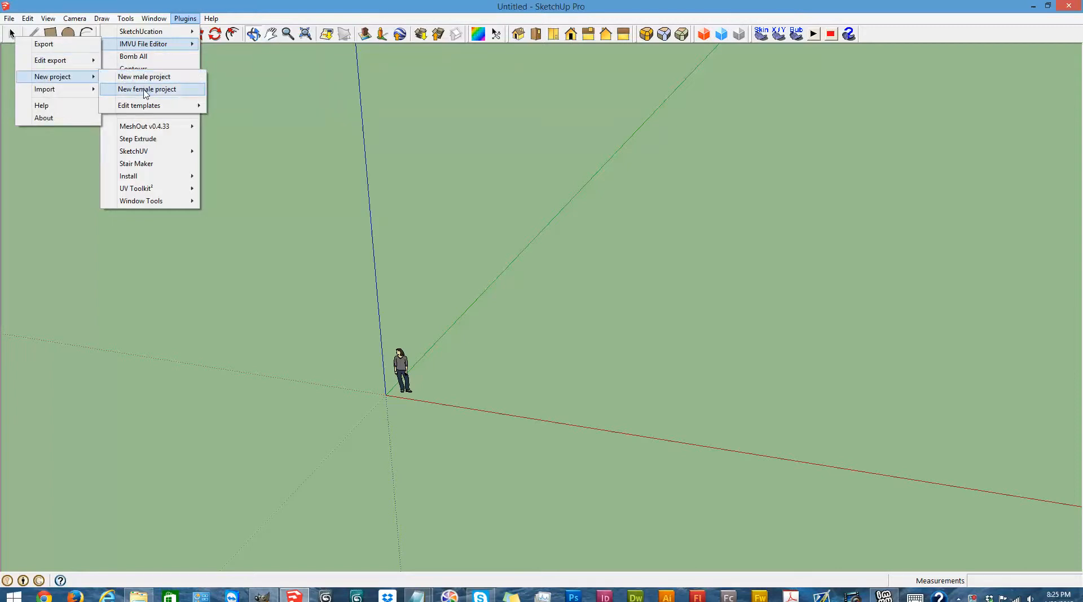
click(145, 90)
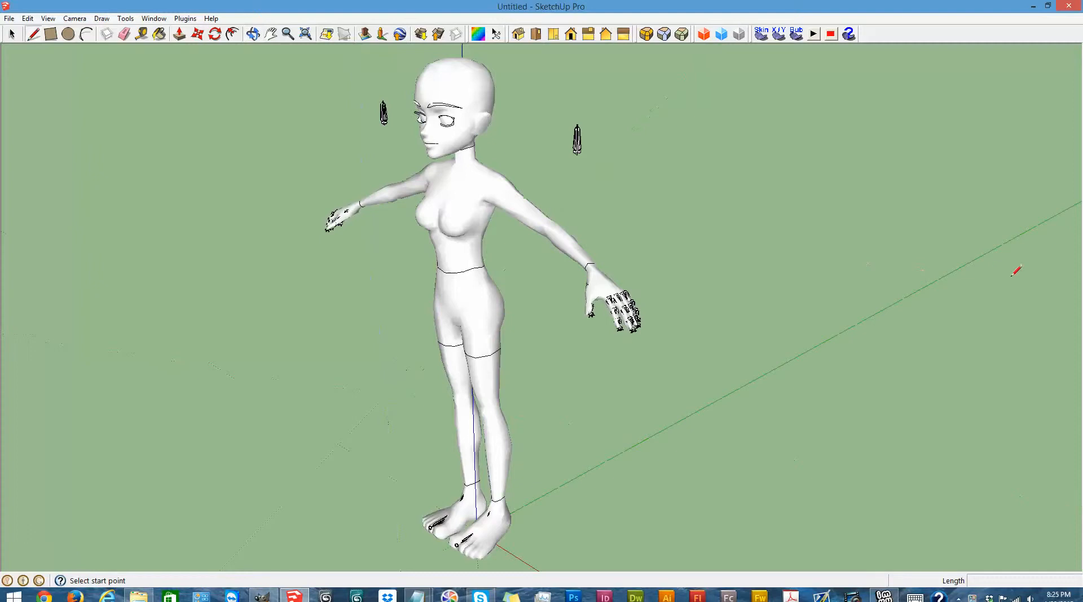
Draw a 2.5' by 2.5' square on the ground beside the female avatar
scroll(913, 277, down, 10)
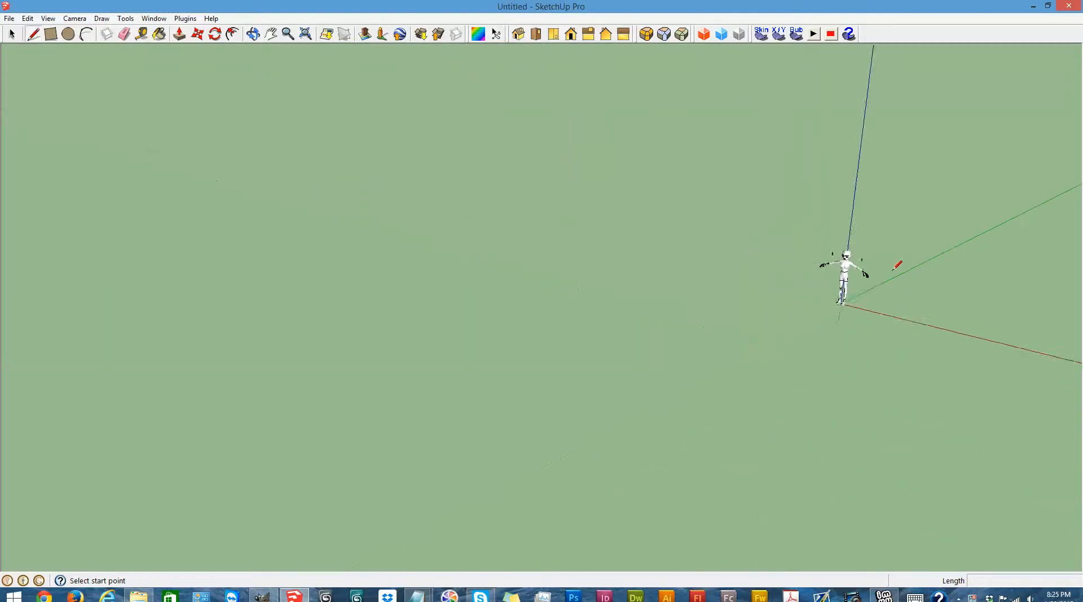
scroll(1044, 241, up, 10)
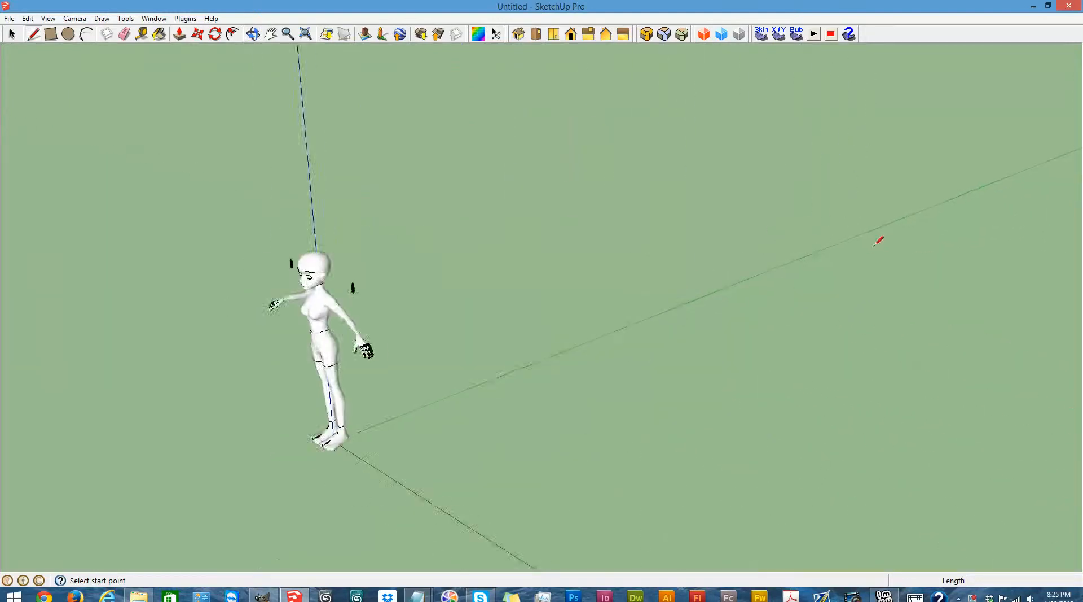
click(248, 33)
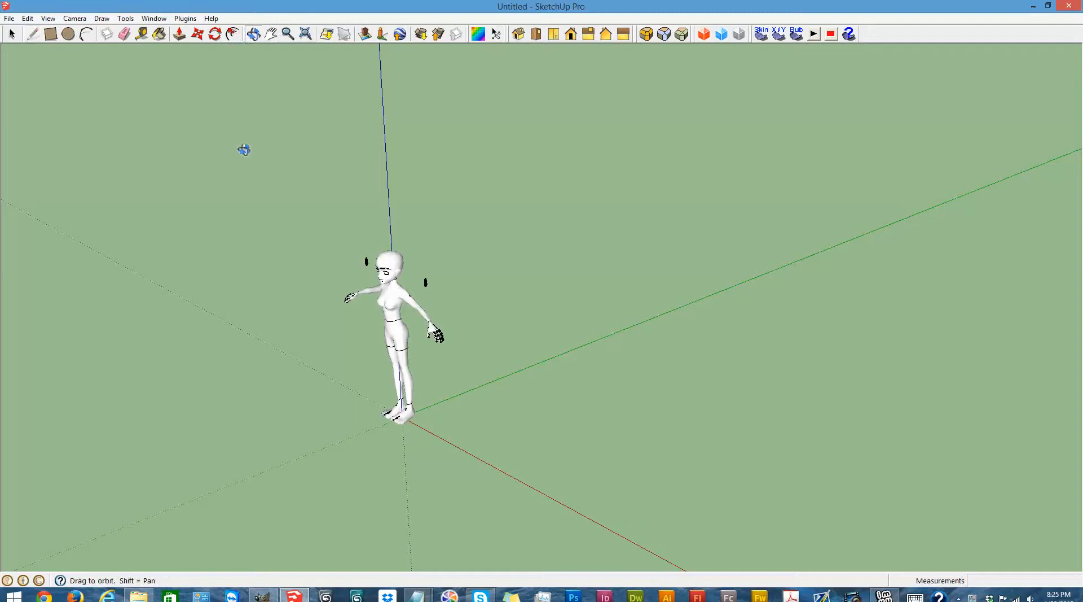
drag(292, 211, 254, 237)
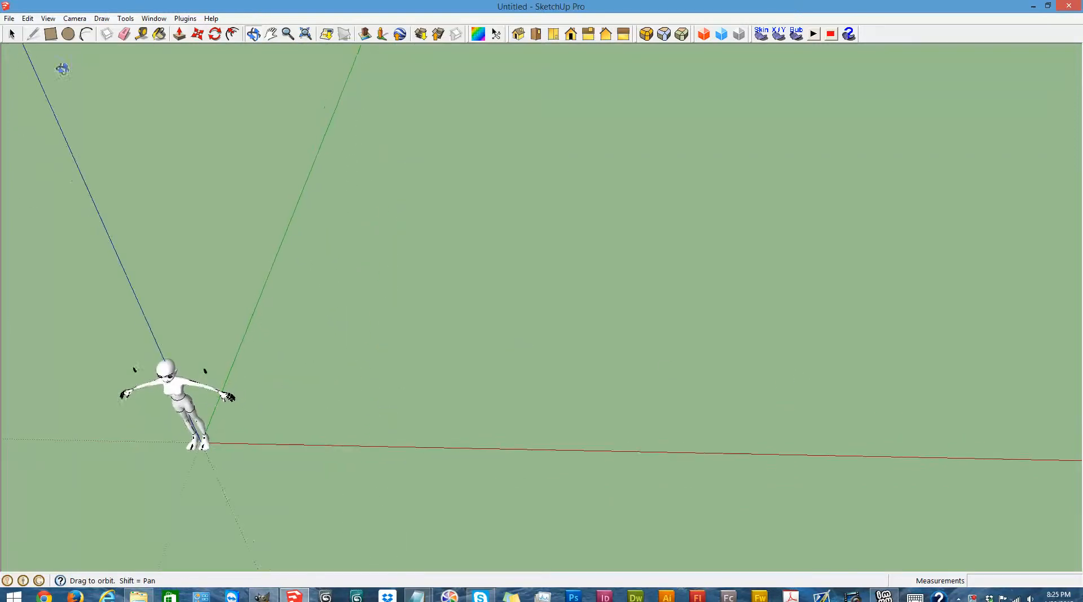
click(50, 34)
click(336, 355)
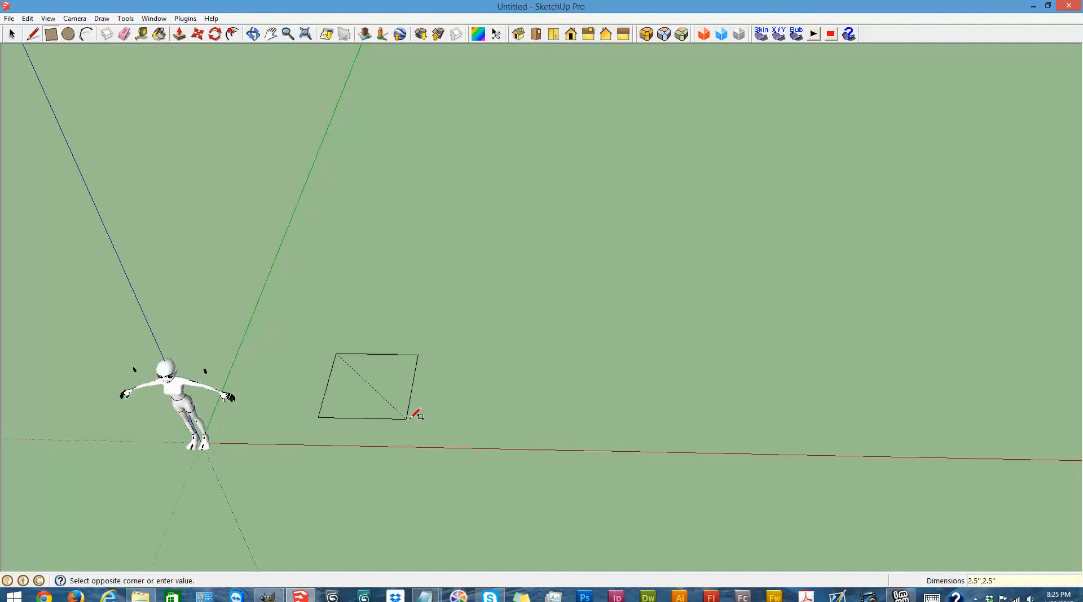
key(Return)
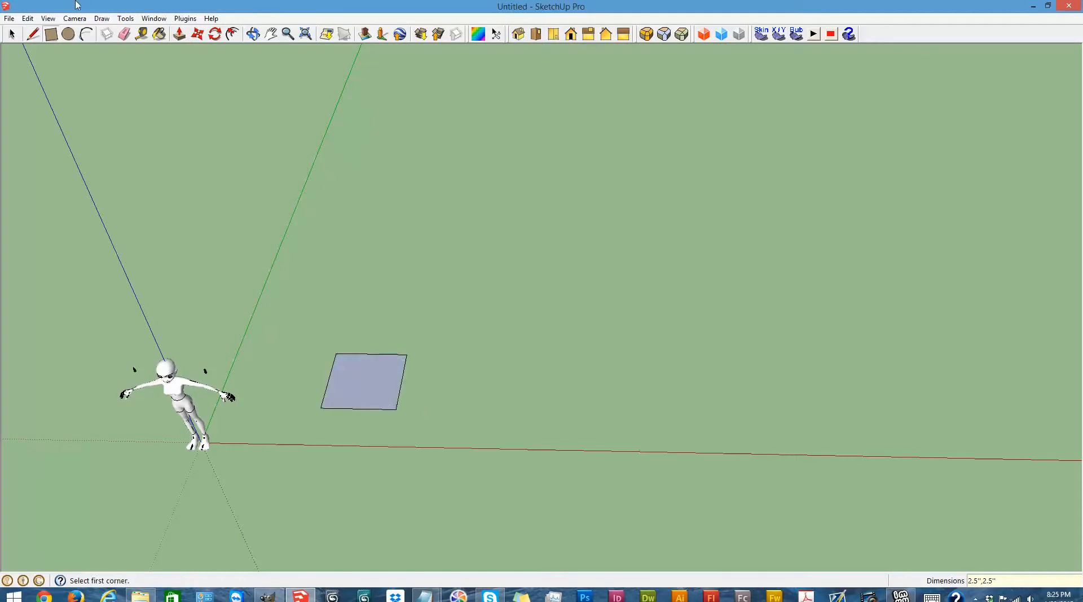
Push/Pull the square up 2' to form a box
click(179, 33)
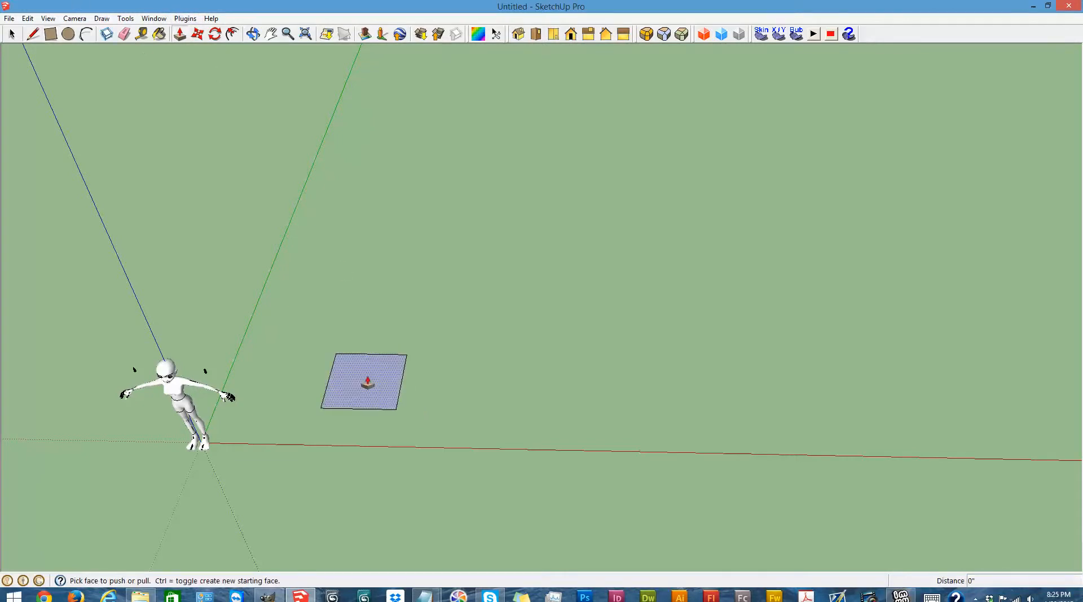
click(368, 383)
text(2')
key(Return)
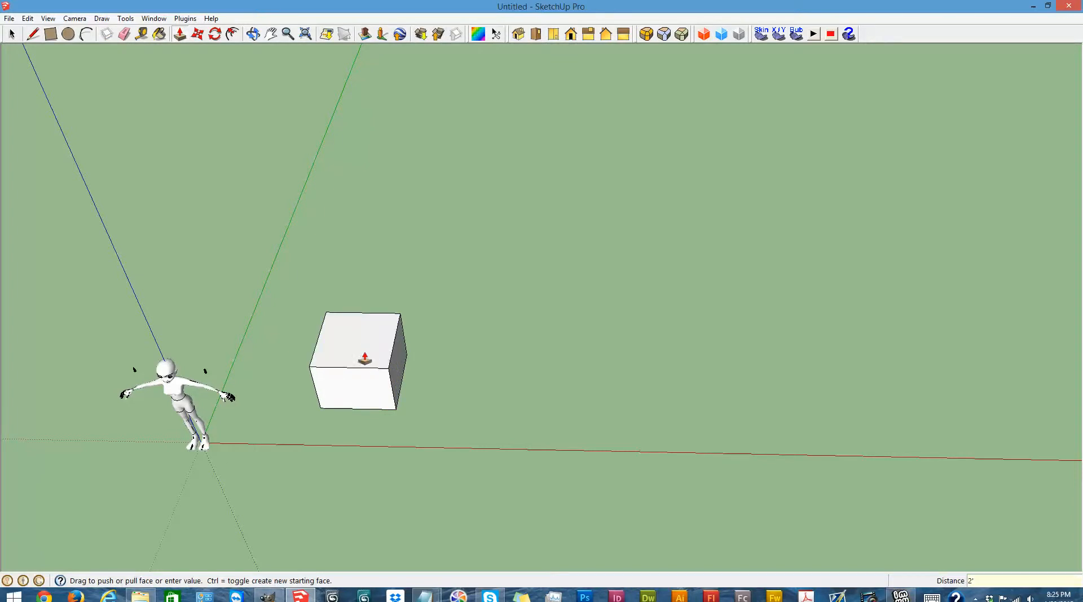
Offset the outline of the box's top face inward by 6"
key(f)
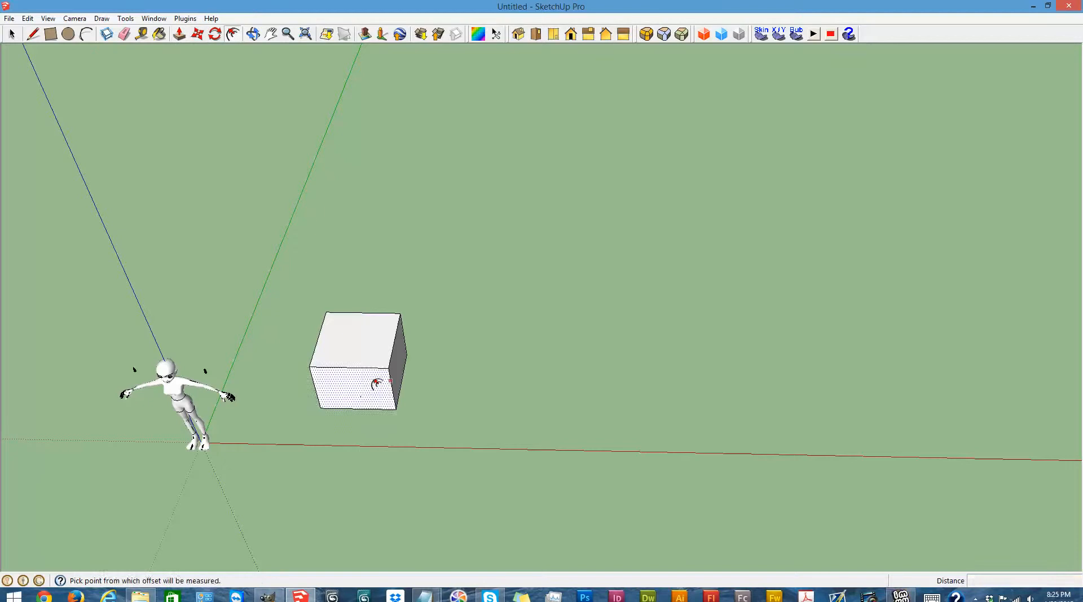
click(341, 337)
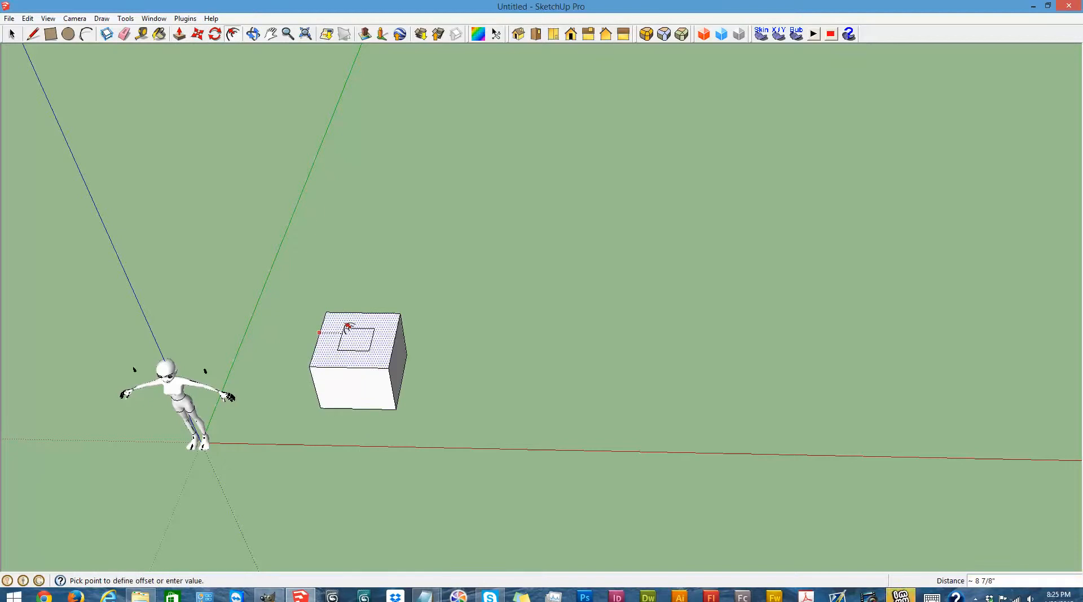
text(6)
key(Return)
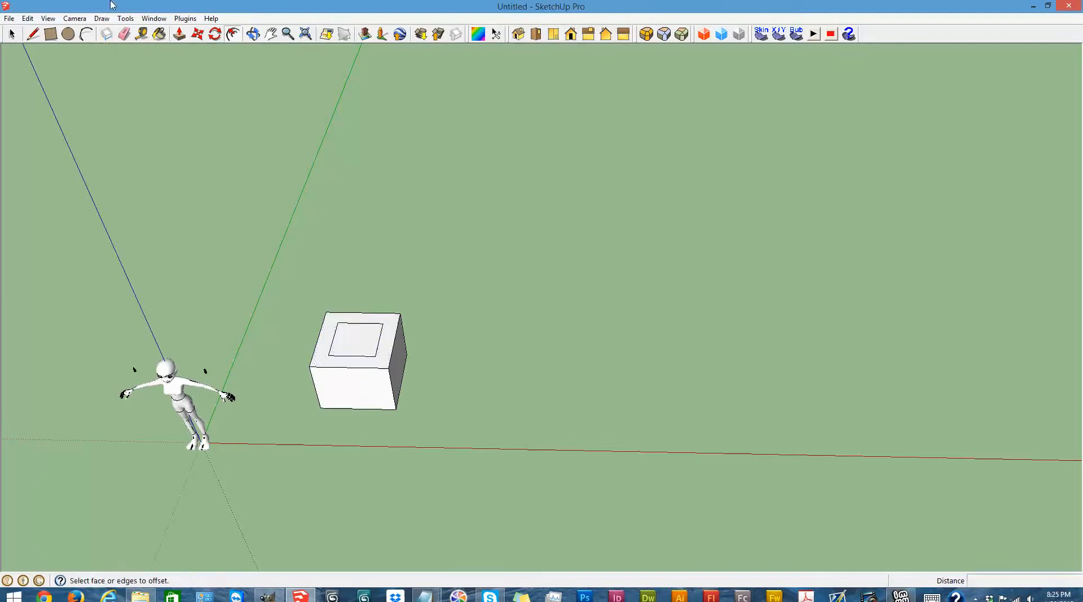
Extend the inner square's two sides to the box's front edge with lines and erase the inner square's front line
click(33, 34)
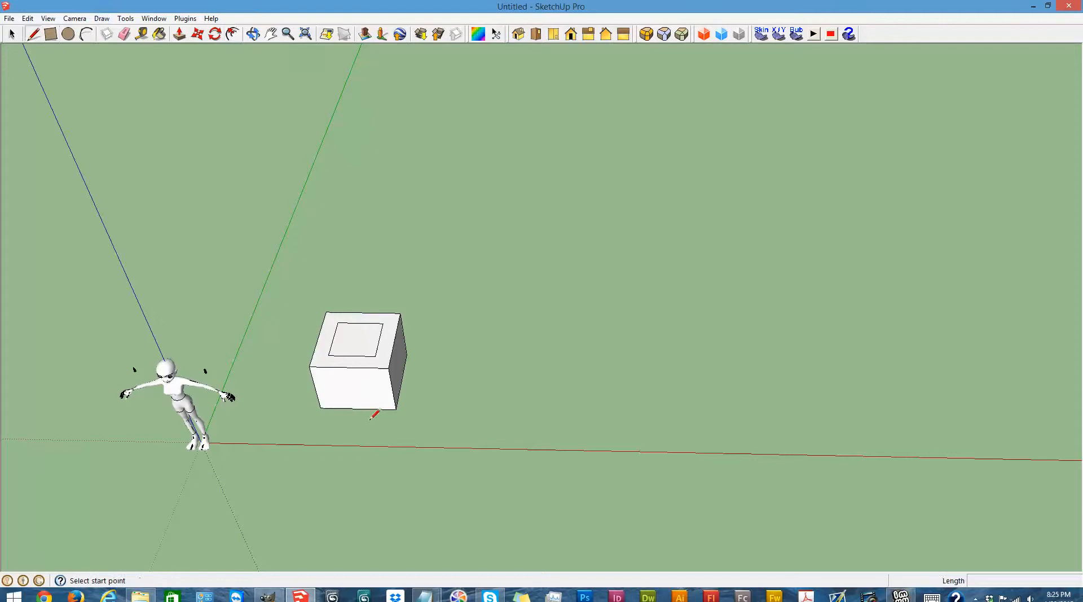
click(329, 354)
click(326, 366)
click(375, 356)
click(377, 368)
click(124, 34)
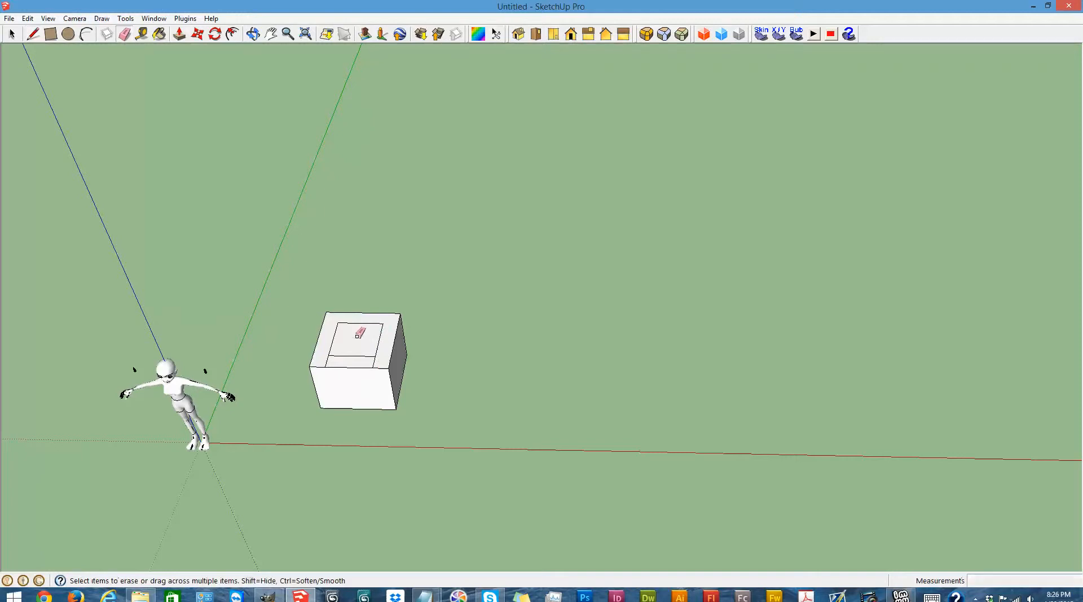
click(359, 356)
Push the inner top face down 1' to carve out the seat, leaving the armrests and back
click(179, 34)
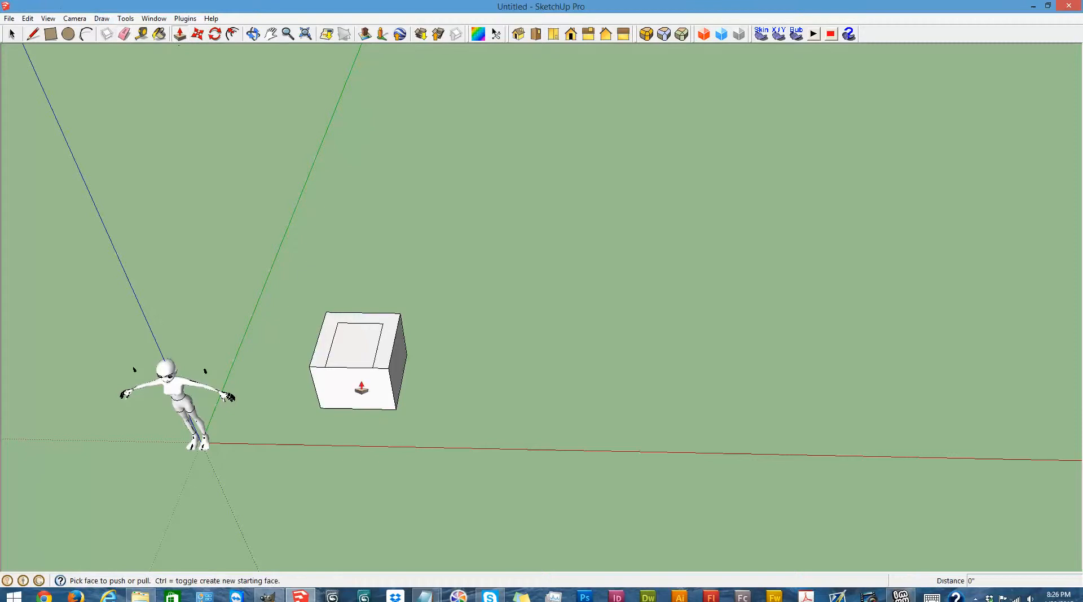
click(354, 363)
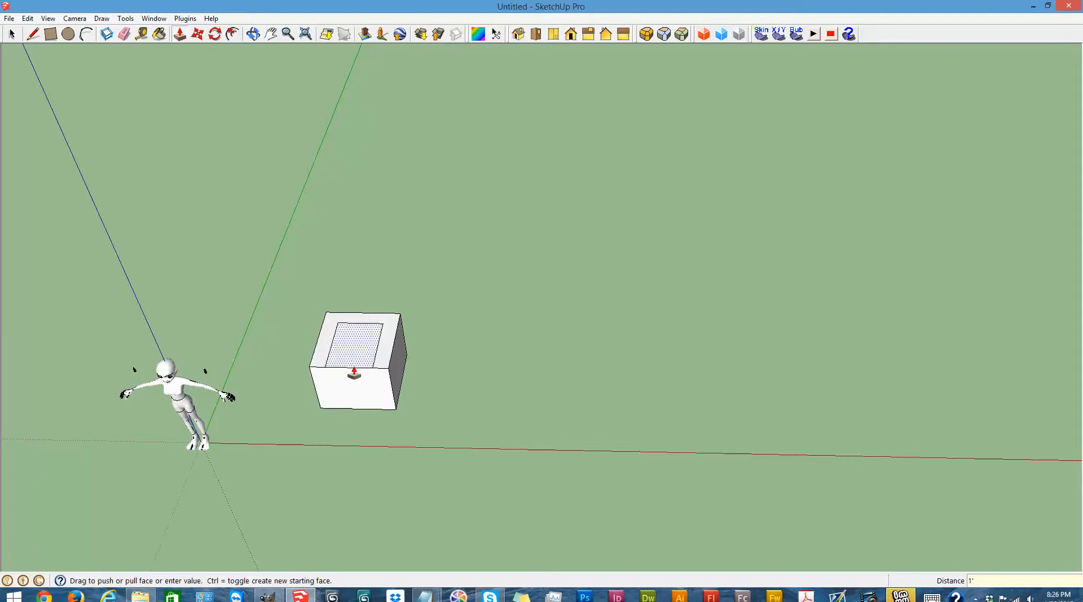
click(350, 363)
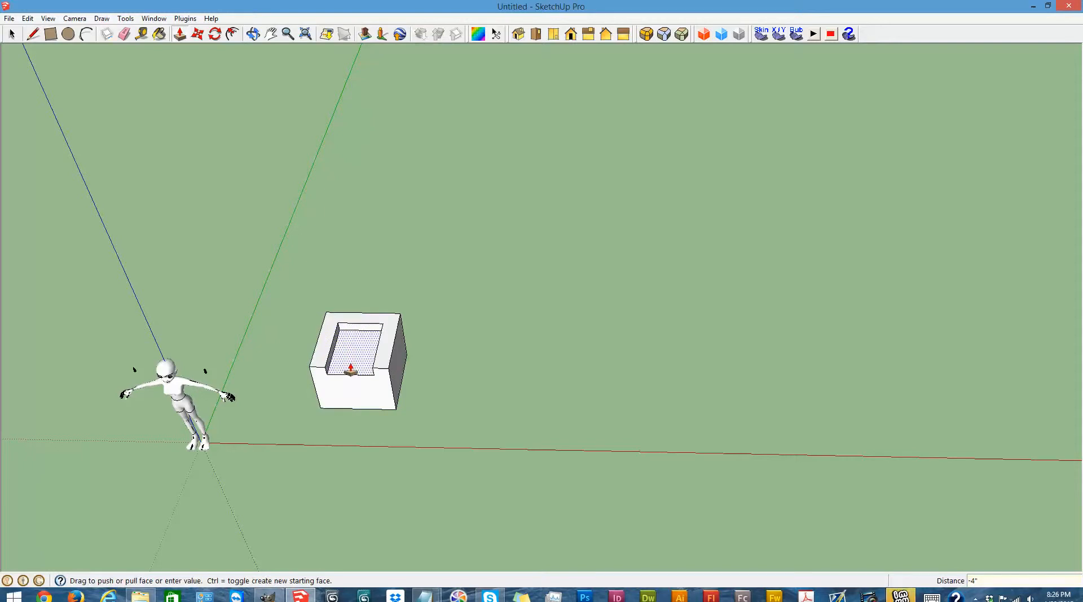
text(1")
key(Return)
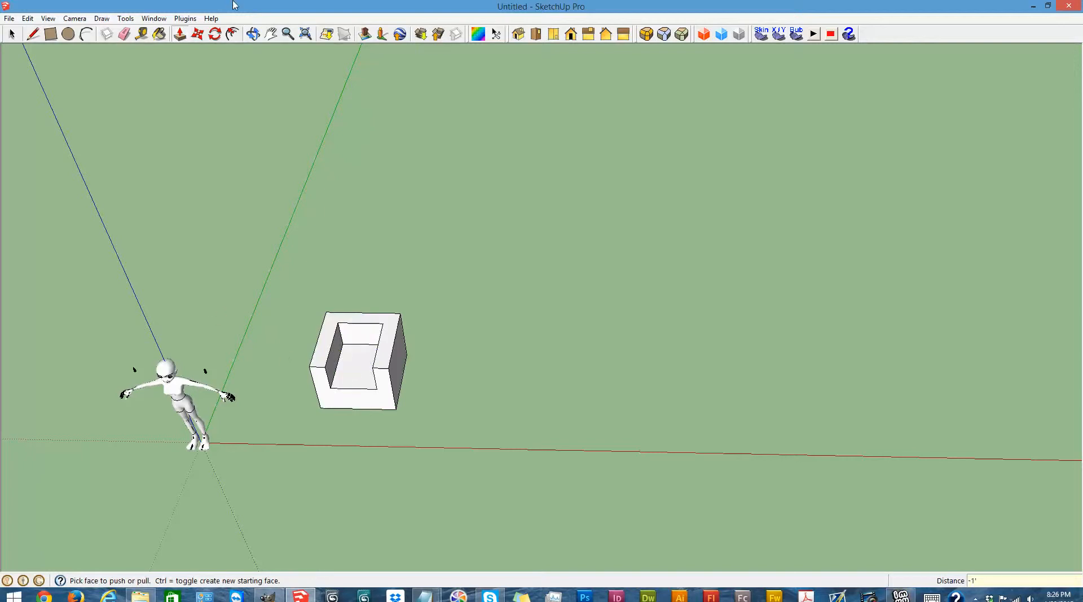
Draw two vertical lines on the chair's front face from the seat's front corners down to the bottom edge
click(253, 34)
drag(454, 464, 225, 310)
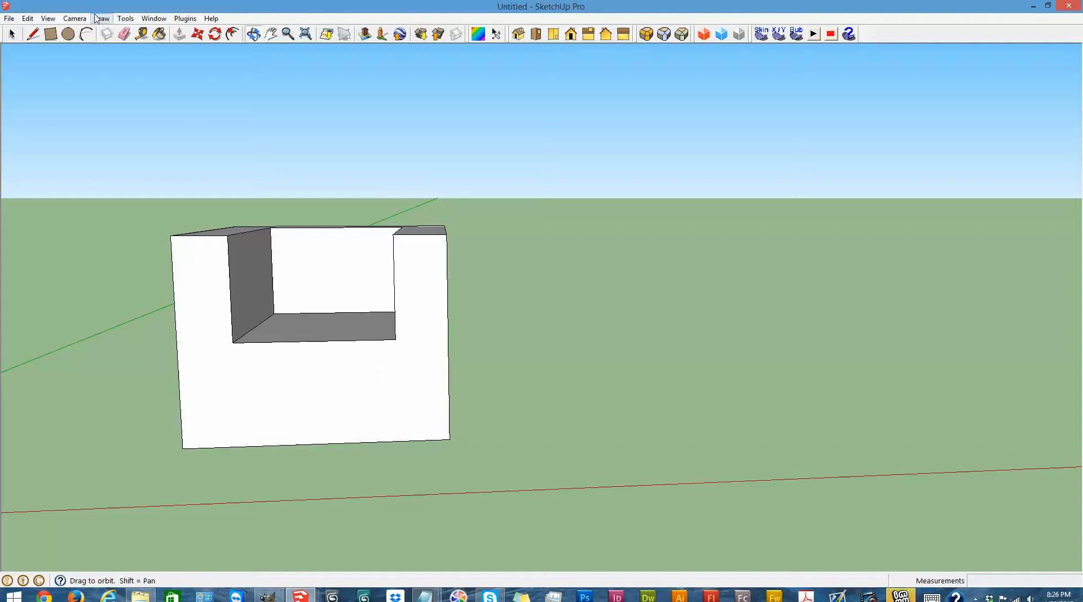
click(35, 35)
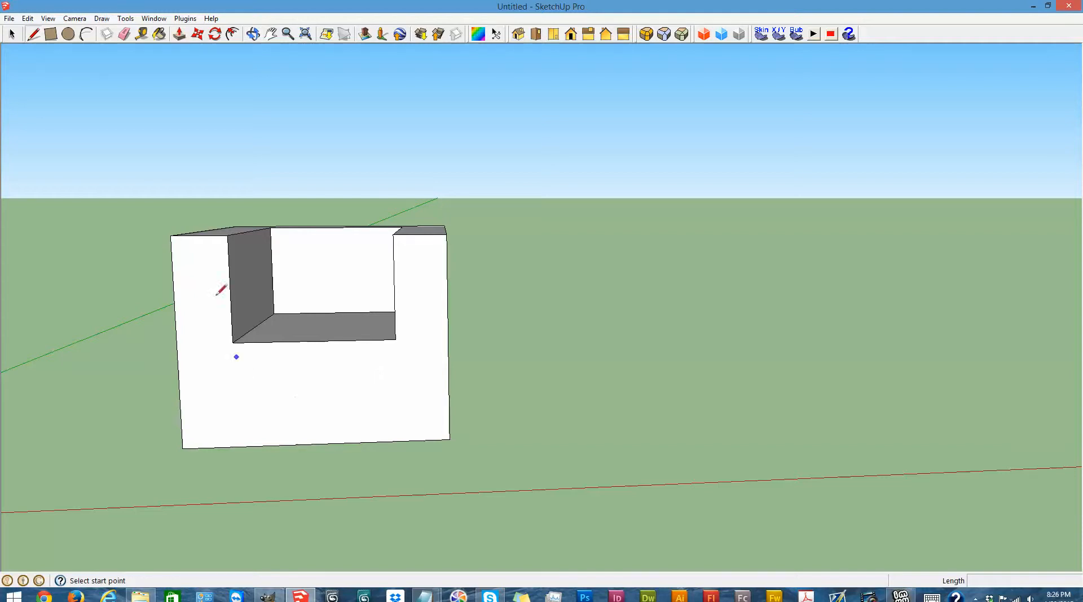
click(233, 342)
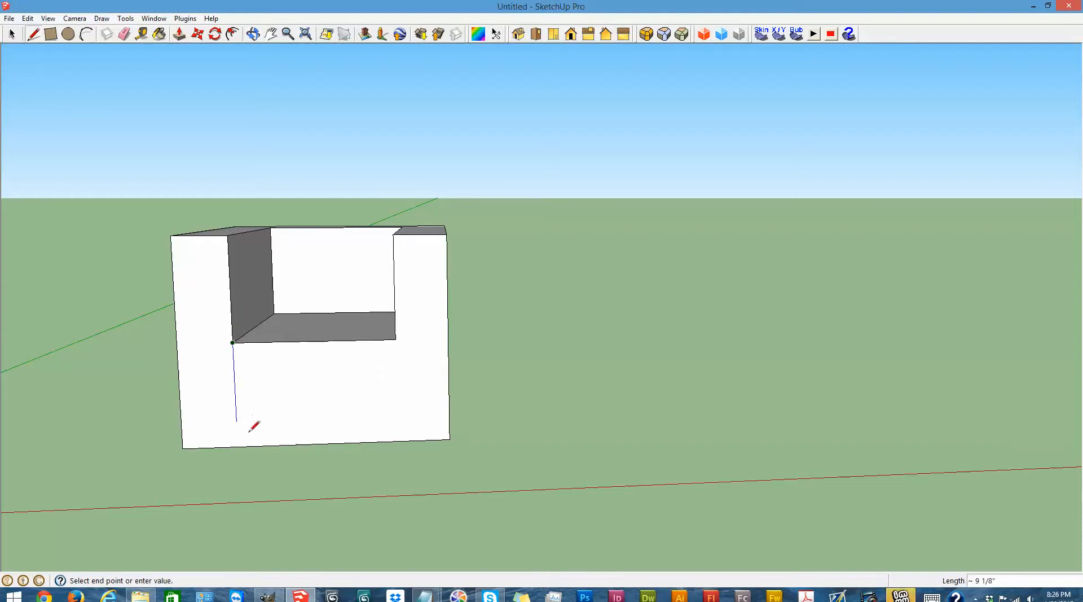
click(237, 448)
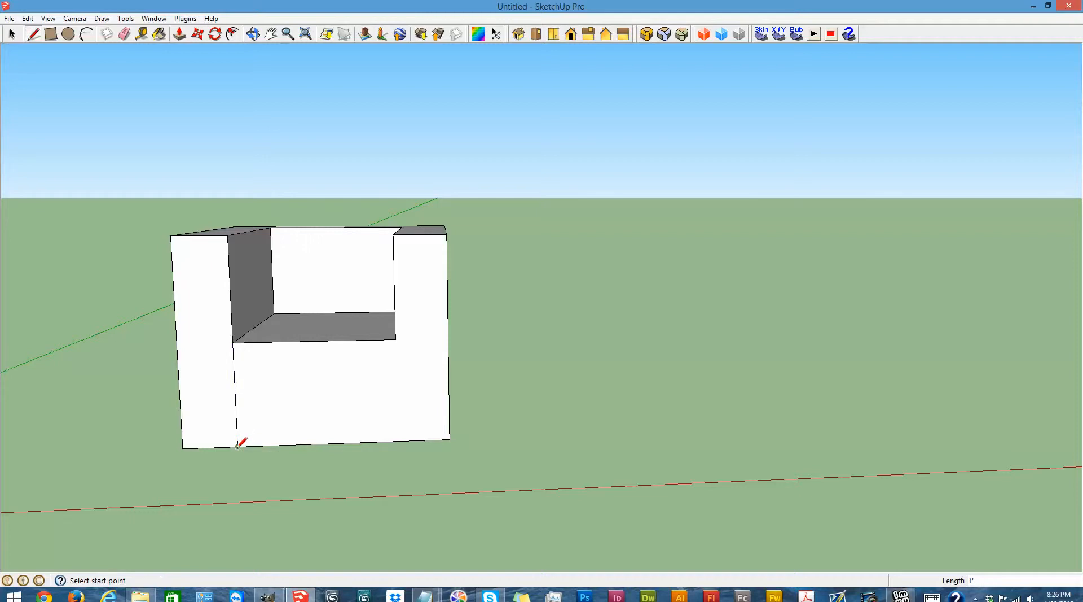
click(395, 339)
click(398, 441)
Draw a horizontal line at mid-height across the front panel below the seat and erase the vertical line segments beneath it
scroll(304, 427, up, 2)
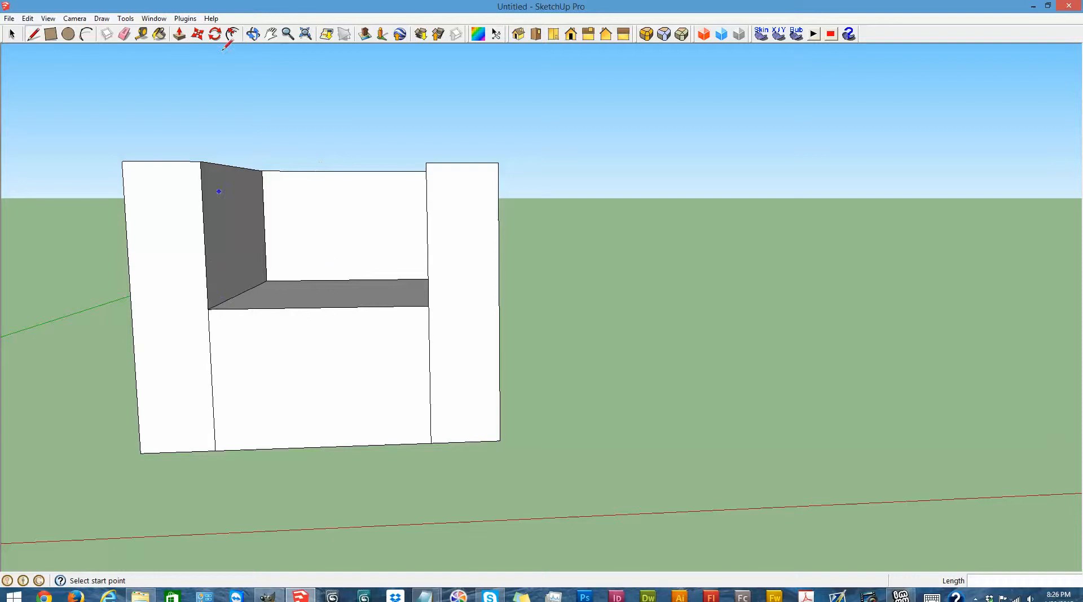
click(211, 380)
click(430, 374)
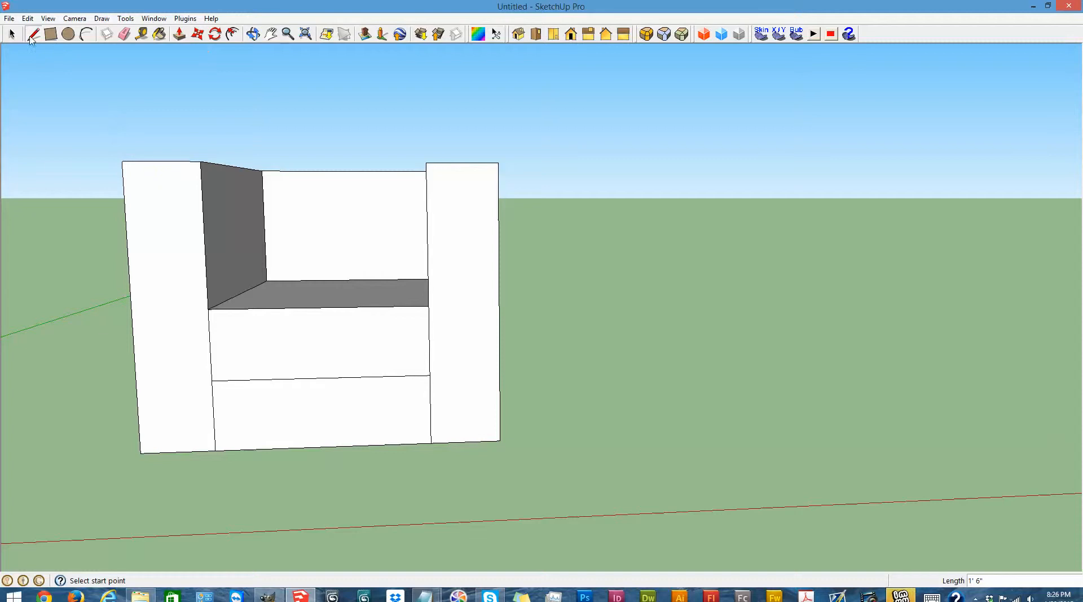
click(252, 35)
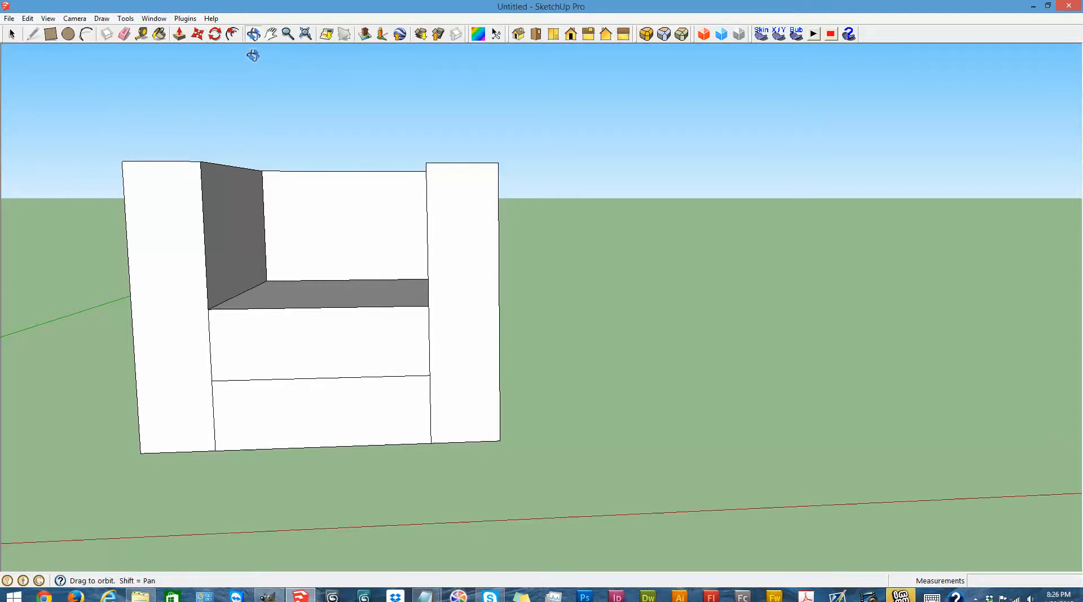
click(125, 34)
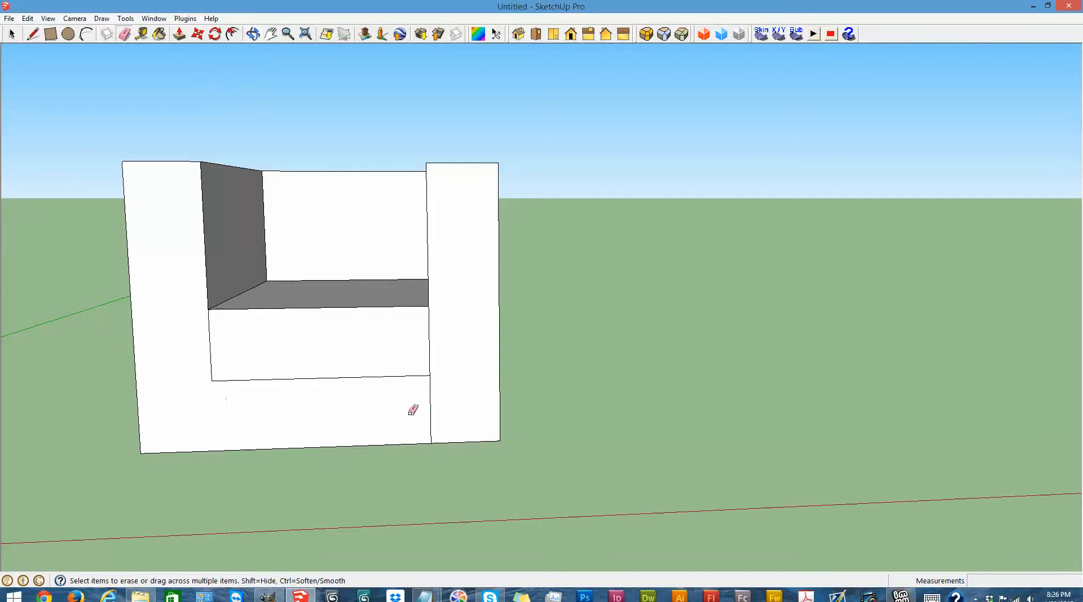
click(431, 410)
Offset the outline of the chair's underside inward to outline a smaller square within the bottom face
click(253, 34)
drag(332, 300, 315, 249)
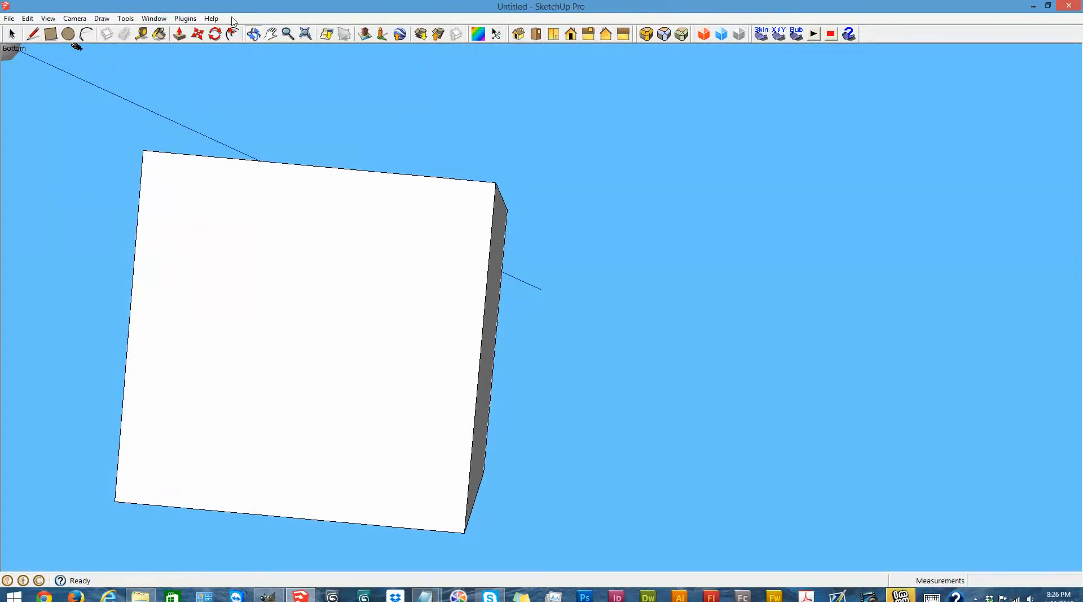
click(232, 35)
click(261, 310)
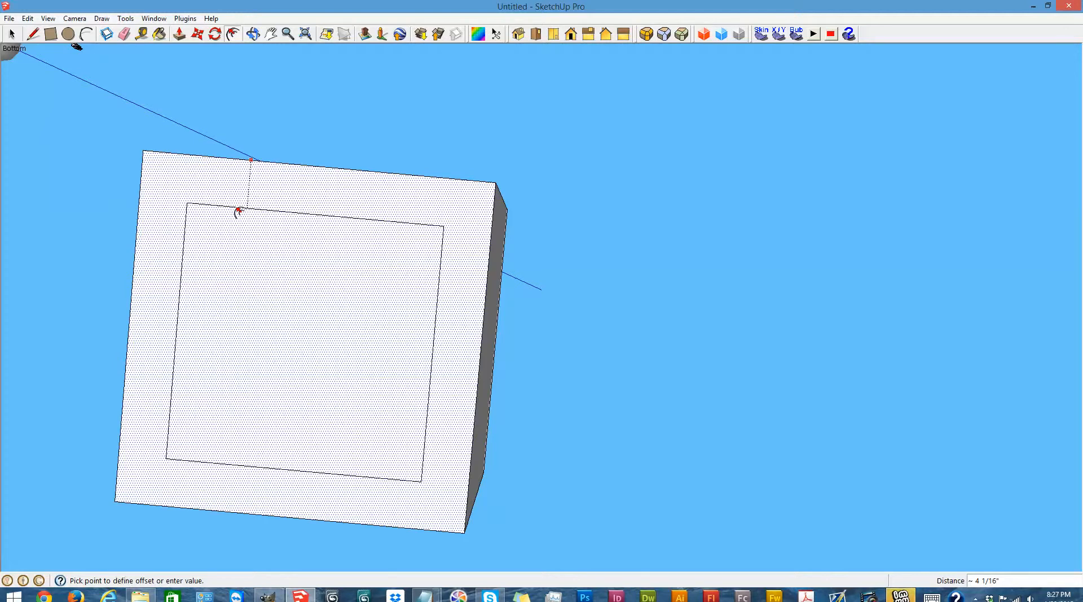
text(2.25)
key(Return)
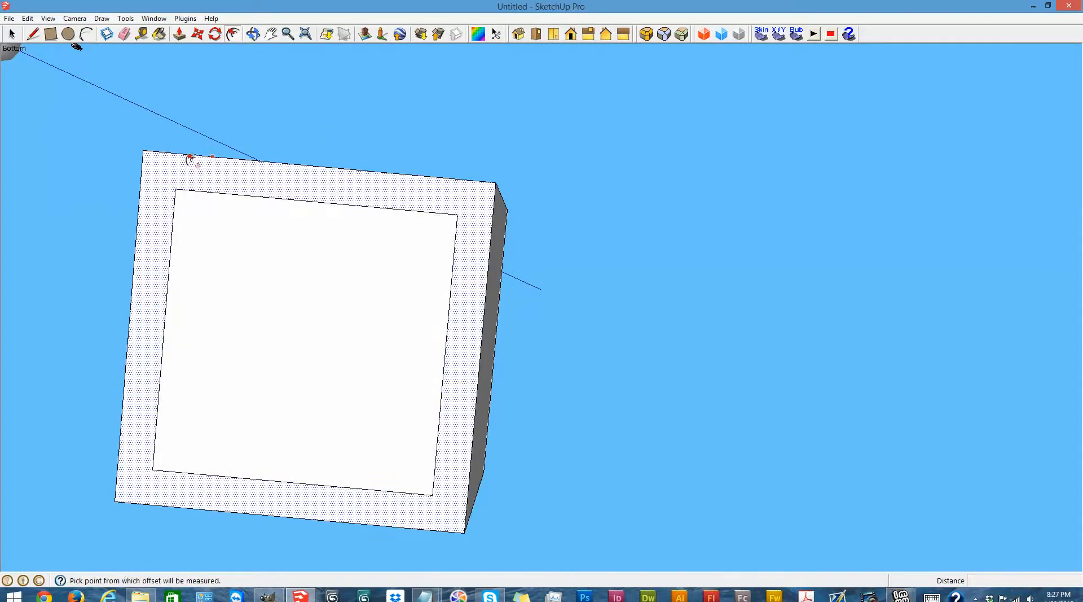
scroll(177, 169, down, 3)
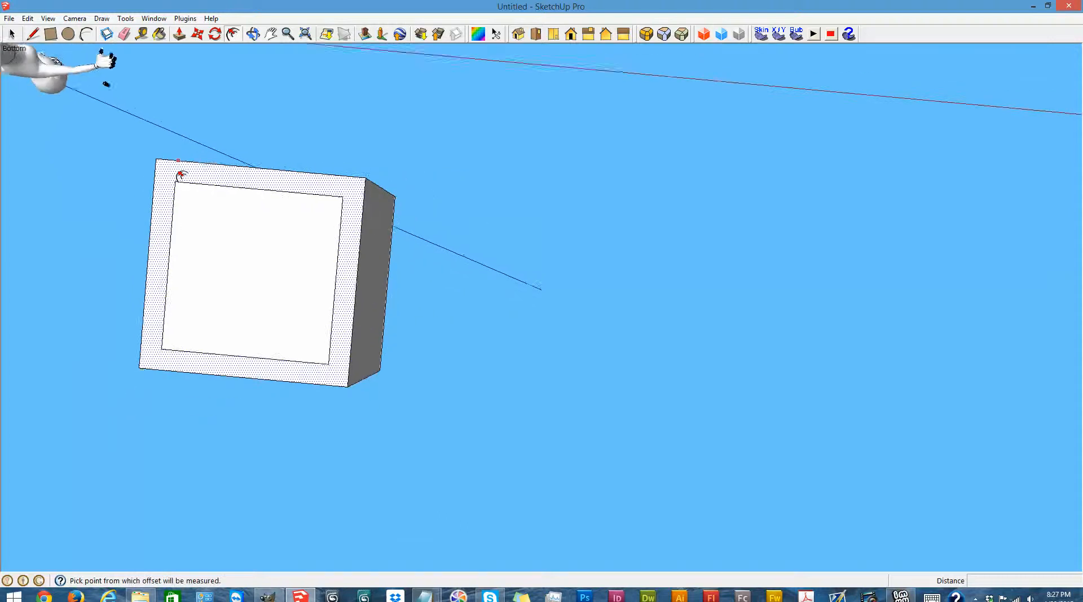
scroll(112, 185, up, 3)
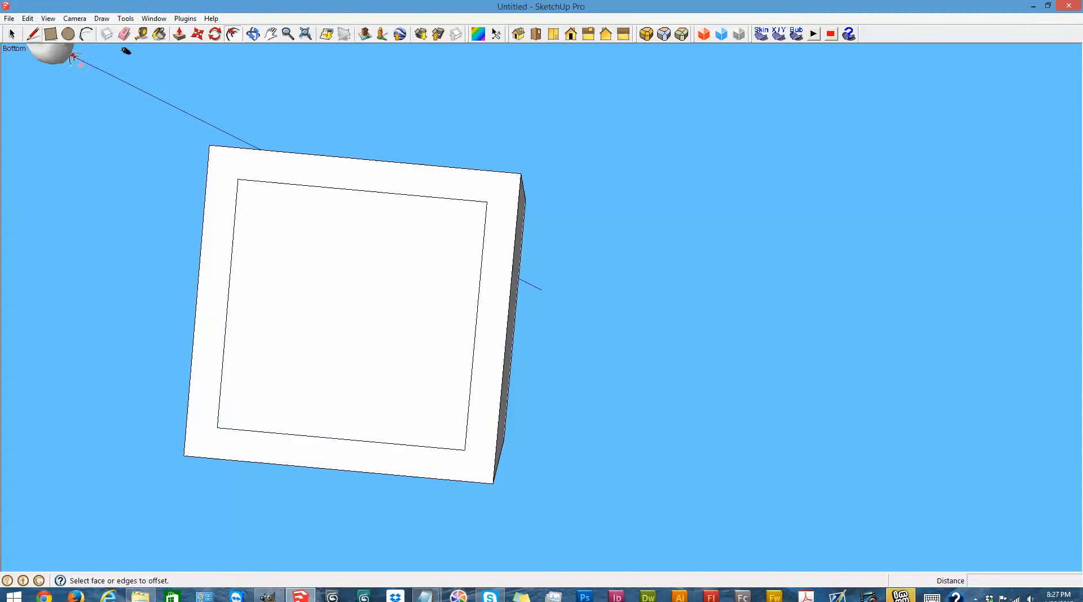
Try to draw 3" corner rectangles between the inner outline and the outer corners of the chair's underside
click(51, 35)
click(238, 179)
click(210, 145)
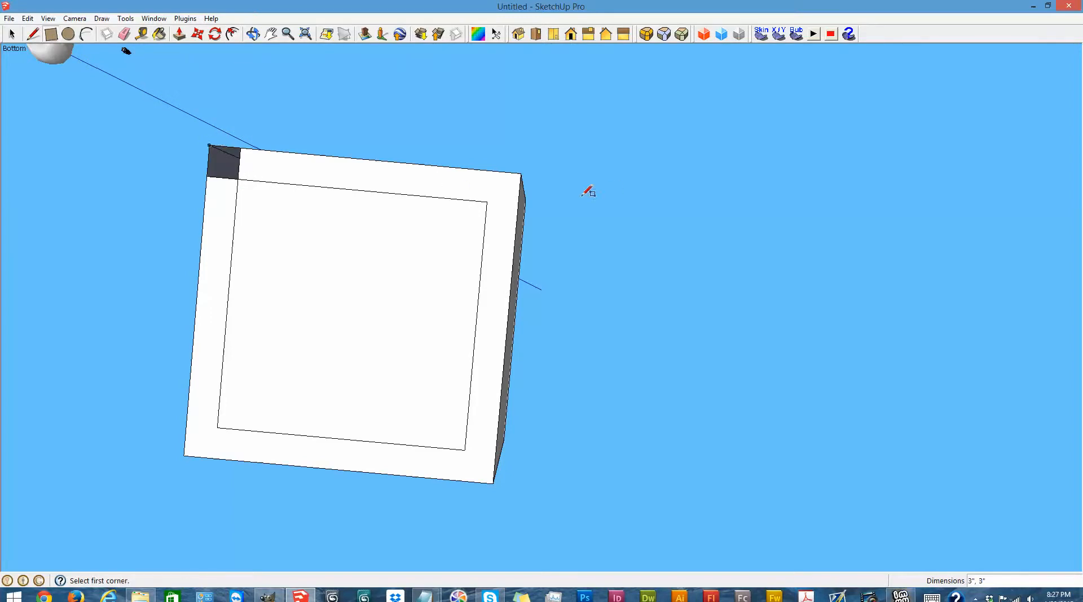
click(487, 201)
click(521, 172)
scroll(129, 109, up, 5)
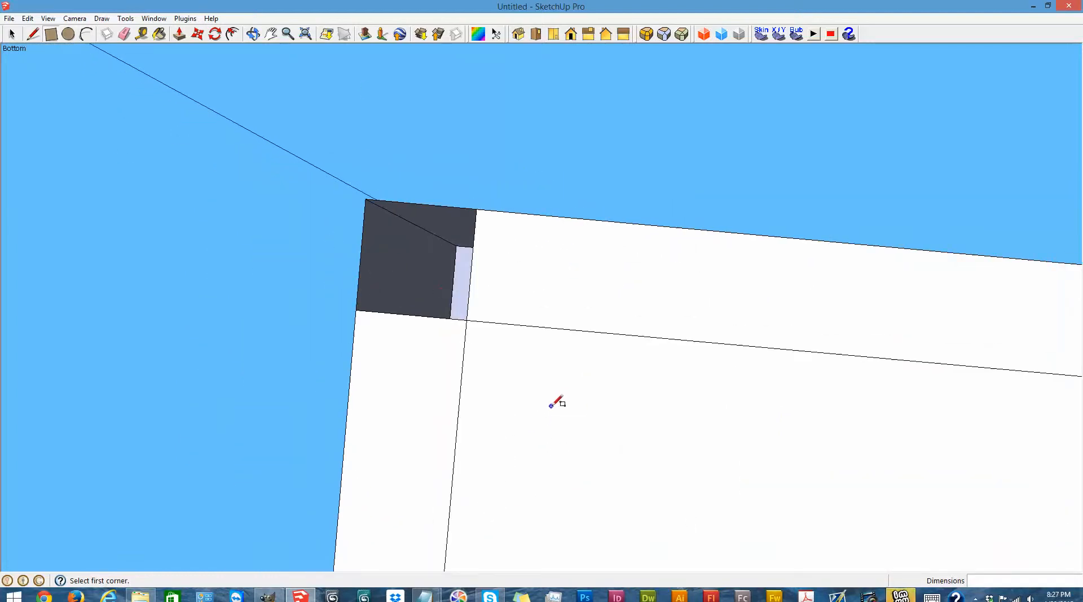
key(ctrl+z)
scroll(535, 334, down, 1)
scroll(540, 198, down, 4)
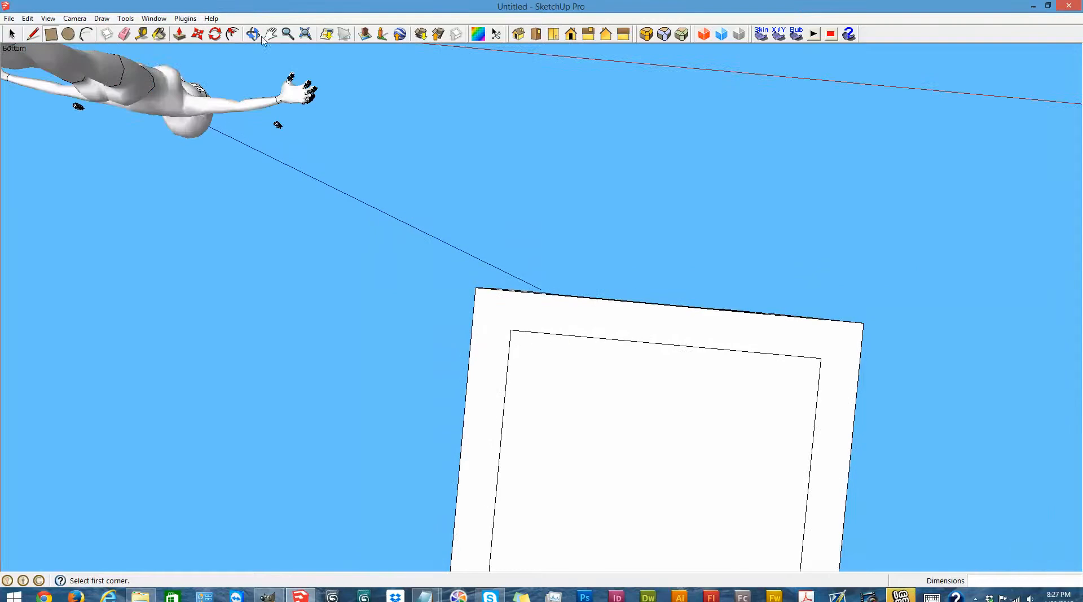
Draw two 3" lines from one corner of the inner square to the adjacent outer edges of the underside
middle_drag(539, 198, 629, 158)
click(33, 34)
scroll(697, 206, up, 3)
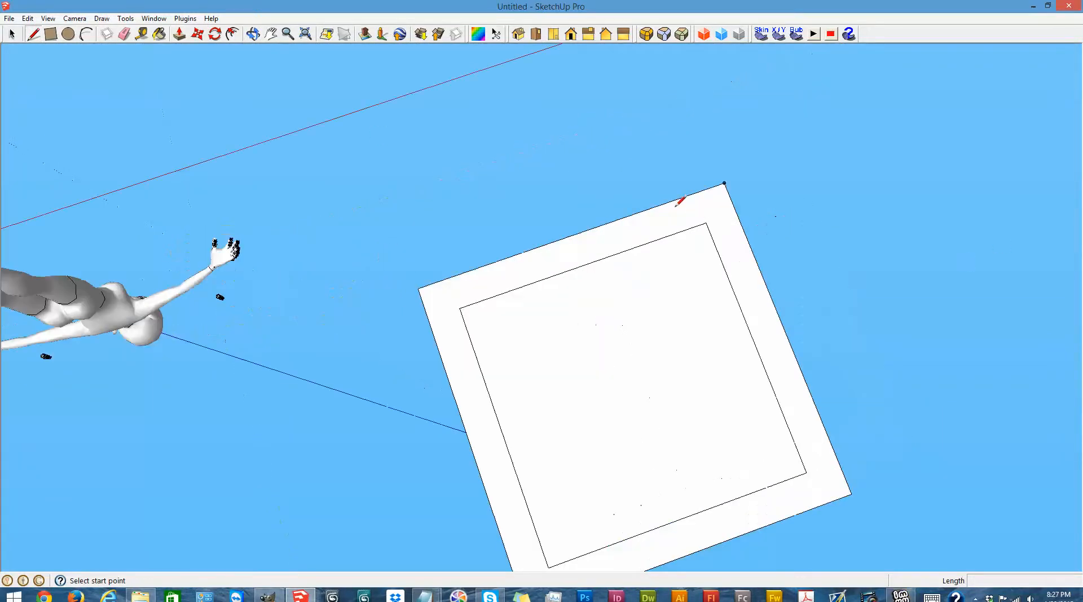
click(706, 222)
click(737, 213)
click(706, 220)
click(694, 194)
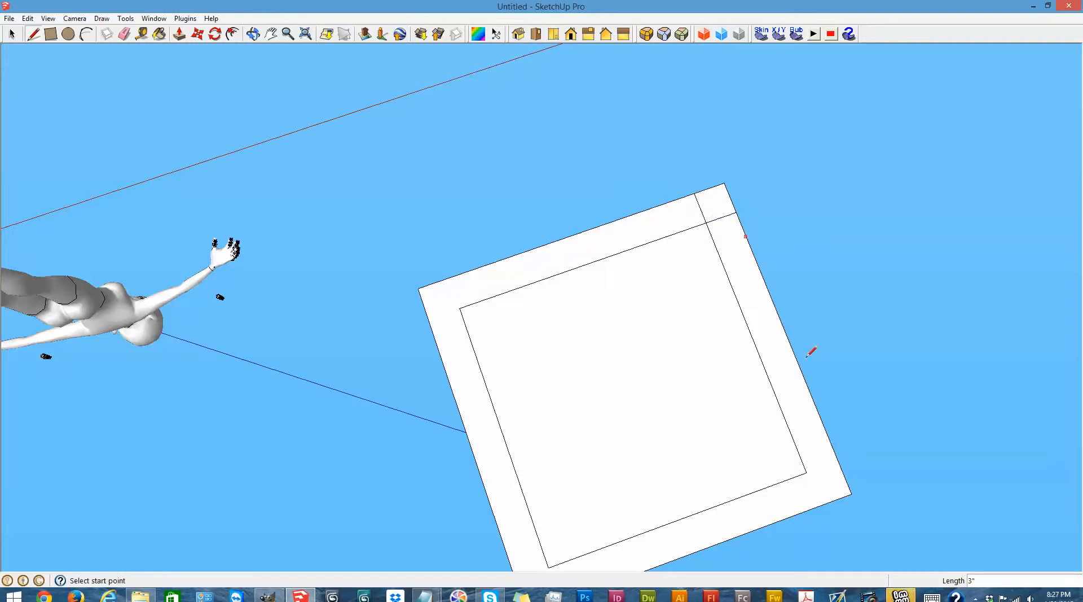
Draw lines from two more corners of the inner square to the outer edges, outlining two further corner squares
click(806, 472)
click(821, 505)
click(807, 471)
click(838, 460)
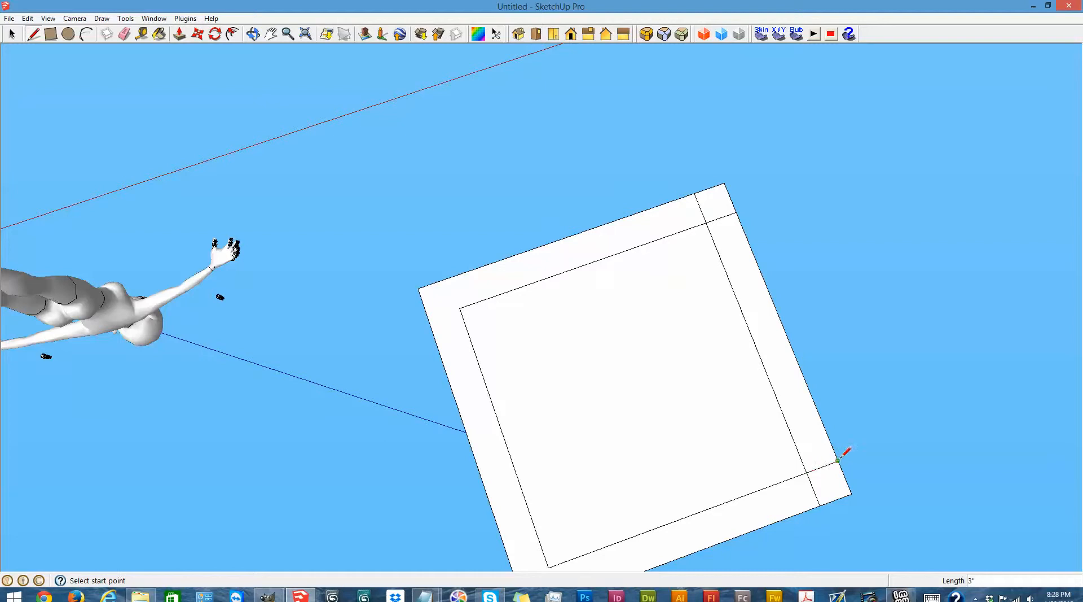
click(461, 307)
click(450, 278)
click(460, 307)
click(429, 317)
Draw a 3" by 3" rectangle at the remaining corner of the underside, between the inner and outer corners
middle_drag(432, 316, 537, 357)
scroll(537, 357, down, 3)
scroll(545, 507, up, 4)
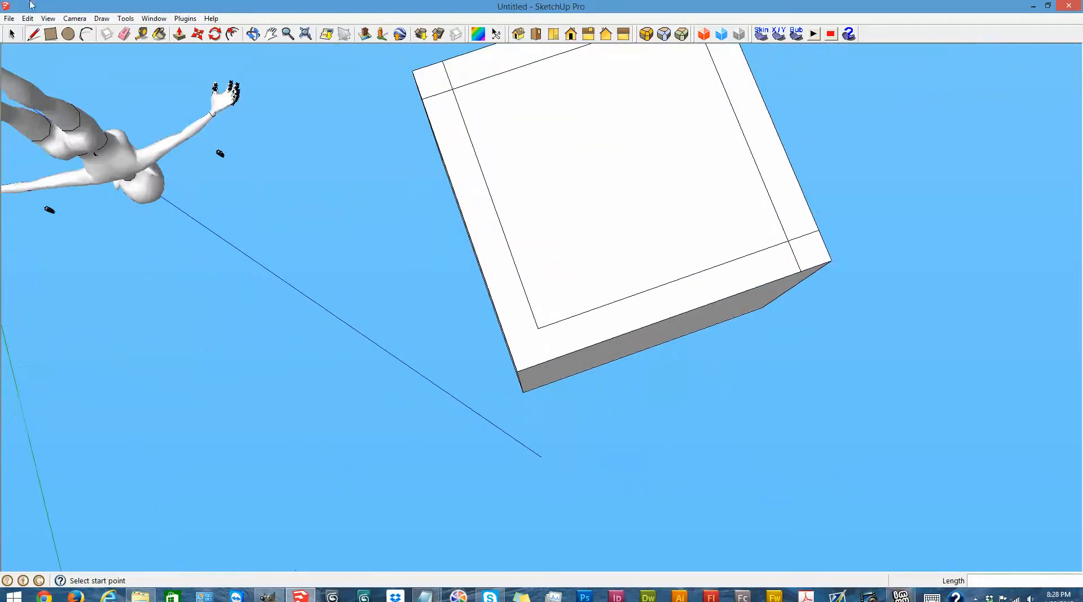
click(50, 34)
click(538, 329)
click(520, 373)
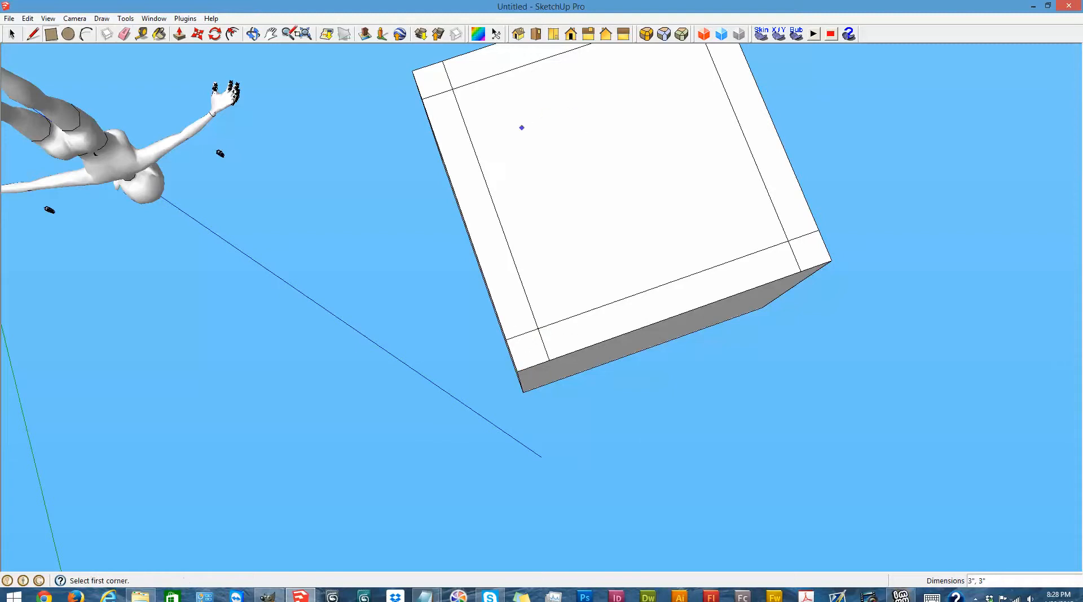
Push the front strip of the underside, between the two corner squares, 3" up into the chair
click(253, 34)
drag(632, 497, 544, 217)
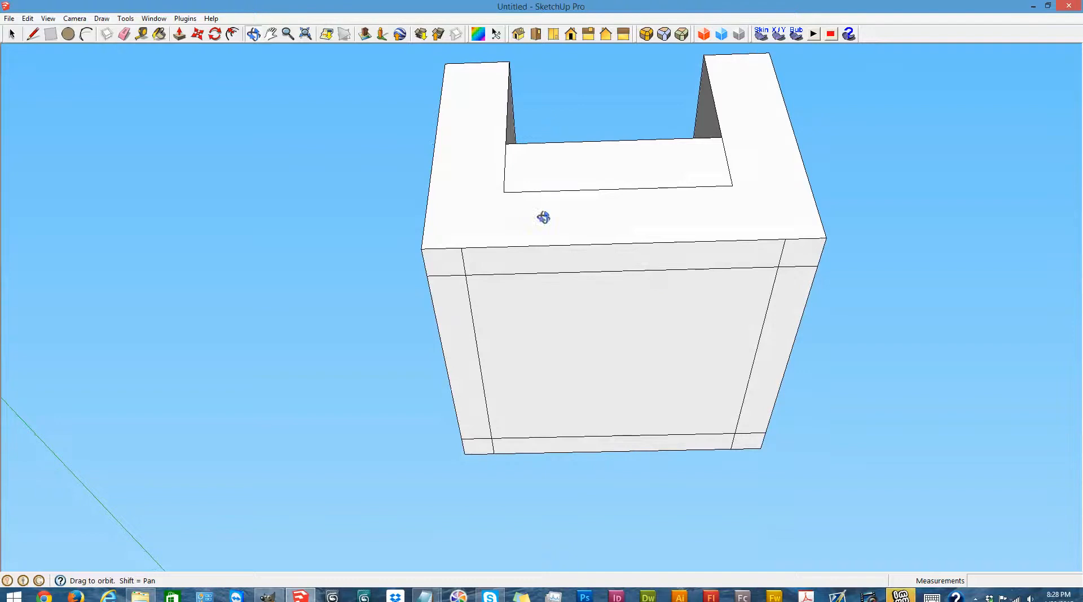
click(179, 34)
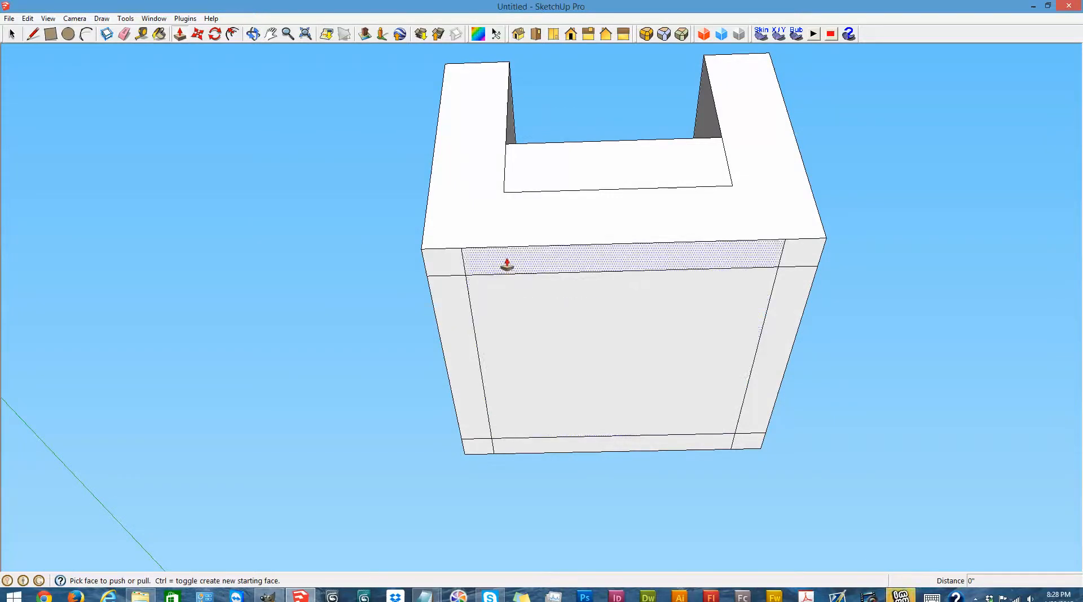
drag(505, 264, 505, 232)
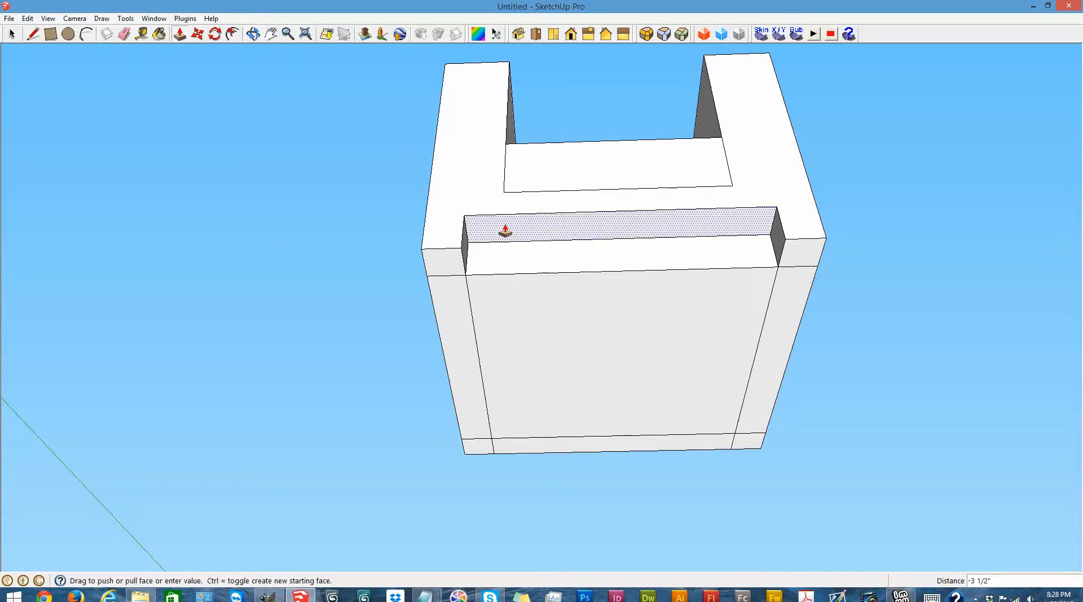
key(Return)
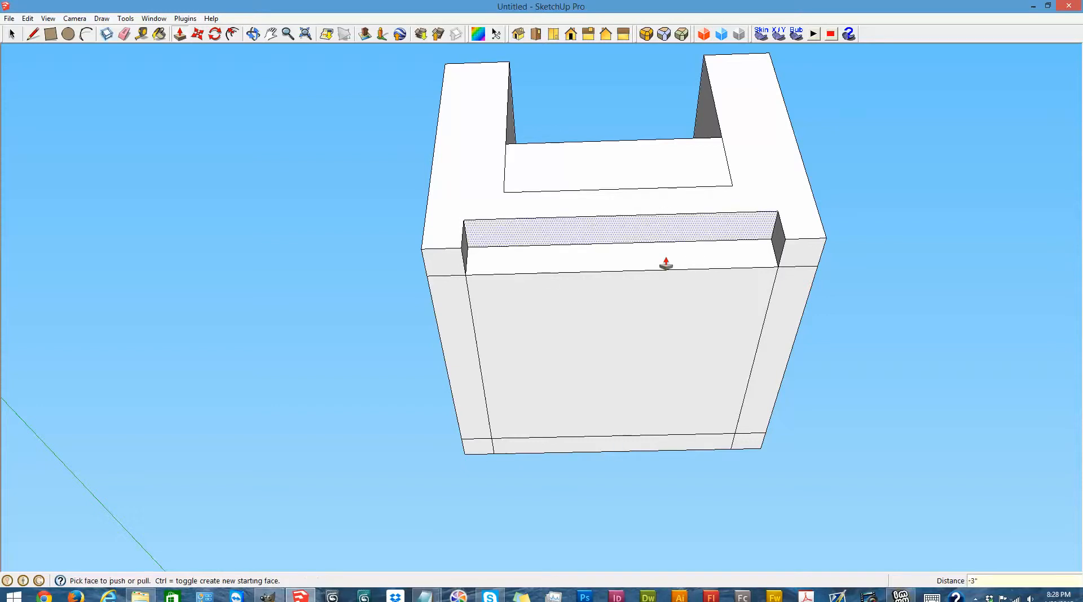
Push the other three edge strips and the central square of the underside in 3", leaving four corner legs
click(787, 295)
click(739, 247)
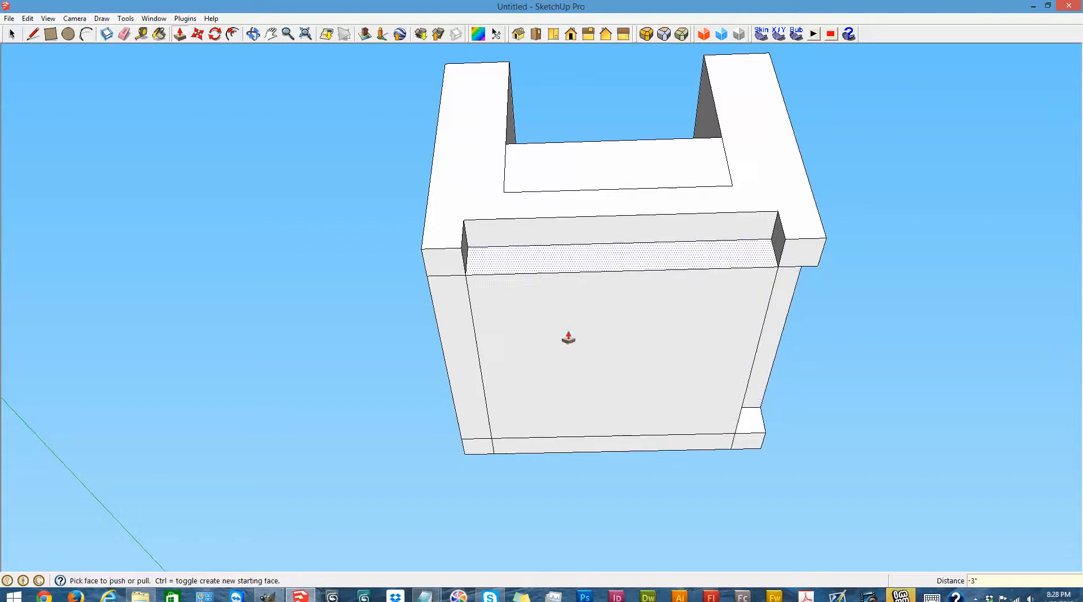
click(464, 345)
click(508, 233)
click(532, 448)
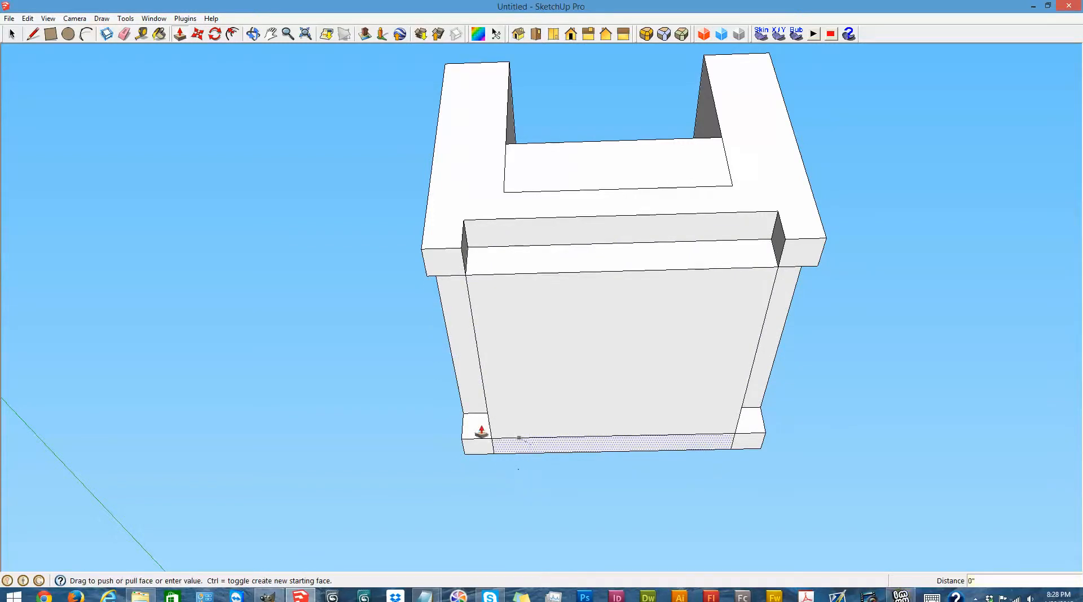
click(469, 394)
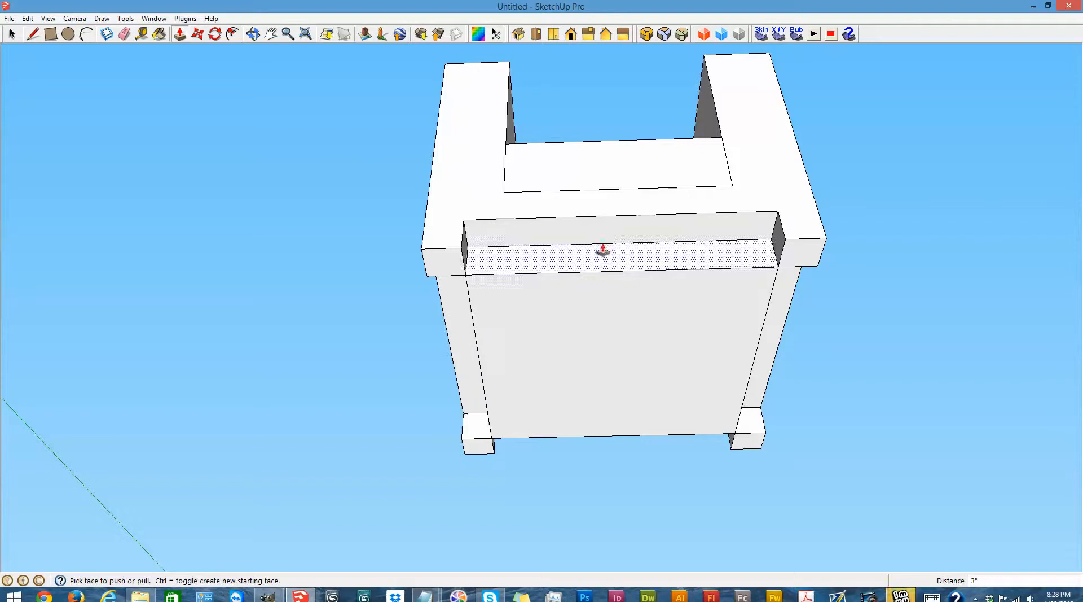
click(577, 279)
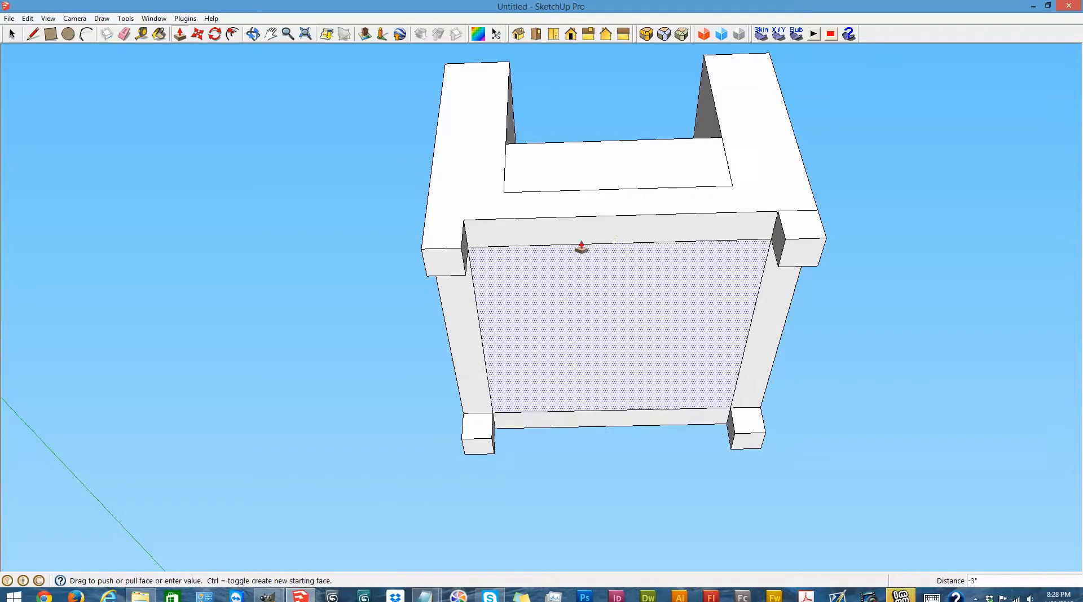
click(602, 233)
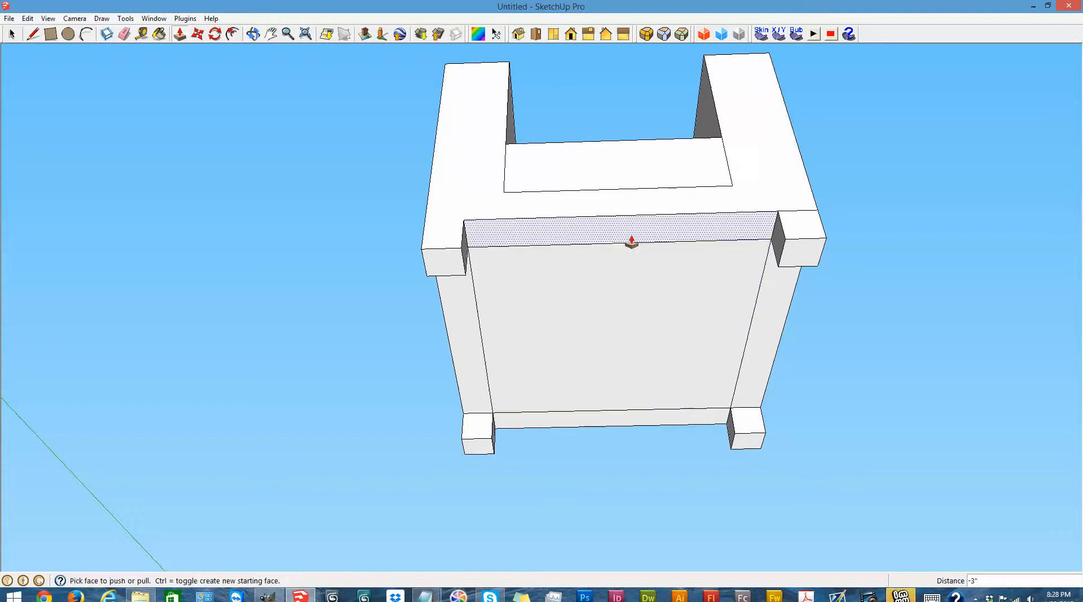
Erase the leftover lines of the inner square between the legs on the chair's underside
key(o)
drag(587, 242, 201, 22)
click(127, 36)
click(566, 181)
click(477, 265)
click(643, 447)
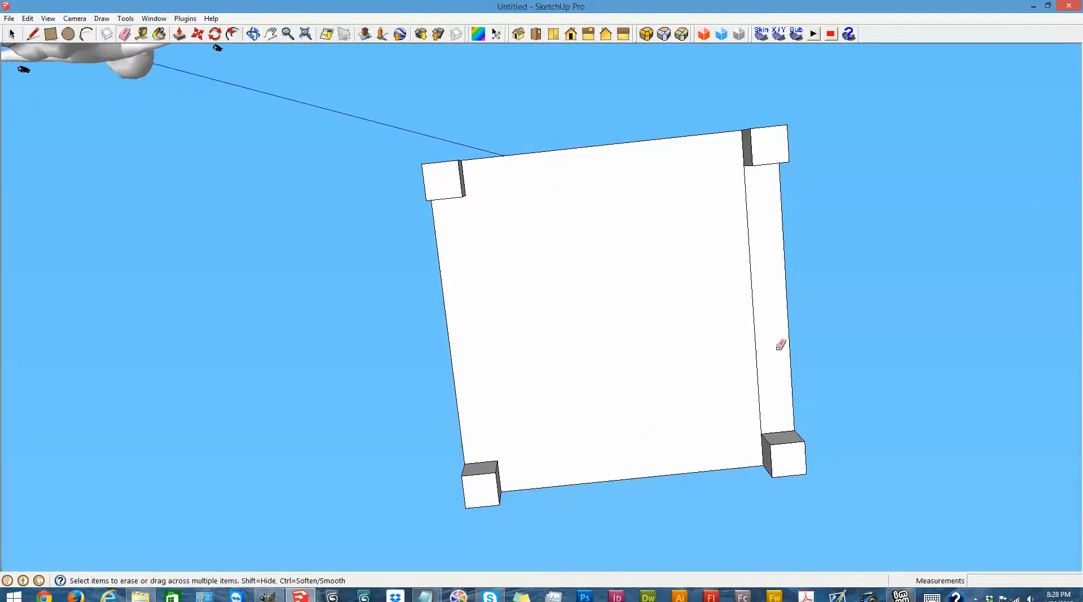
click(756, 350)
Draw lines across the tops of the front legs on the front face to separate them from the body
click(253, 34)
drag(694, 395, 564, 435)
click(32, 34)
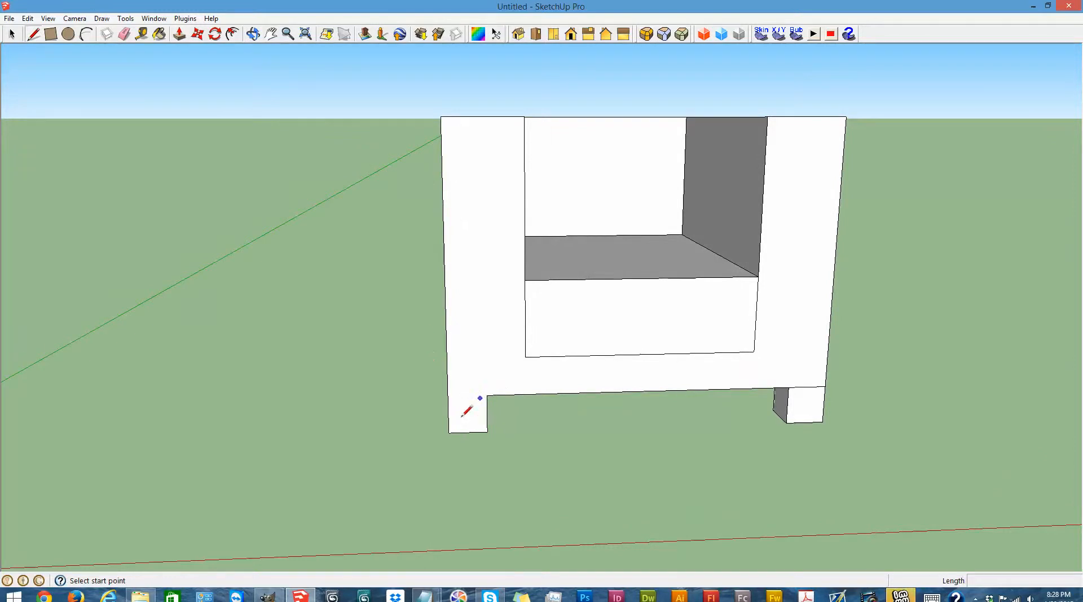
click(449, 432)
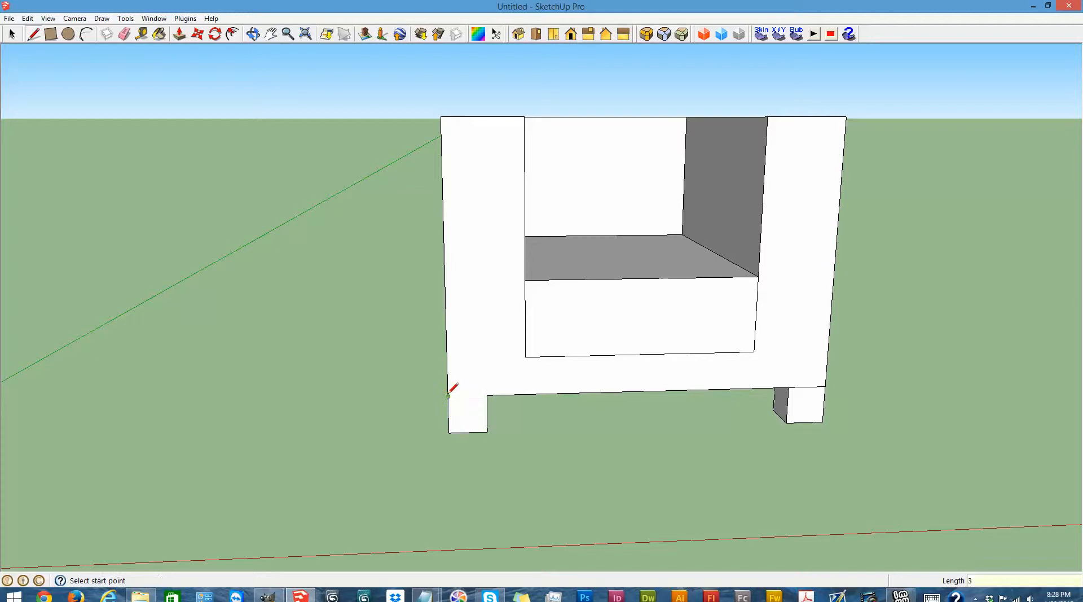
click(449, 396)
click(825, 386)
Draw a line across the chair's side face at leg-top height to separate the legs from the body
click(254, 35)
drag(717, 361, 469, 369)
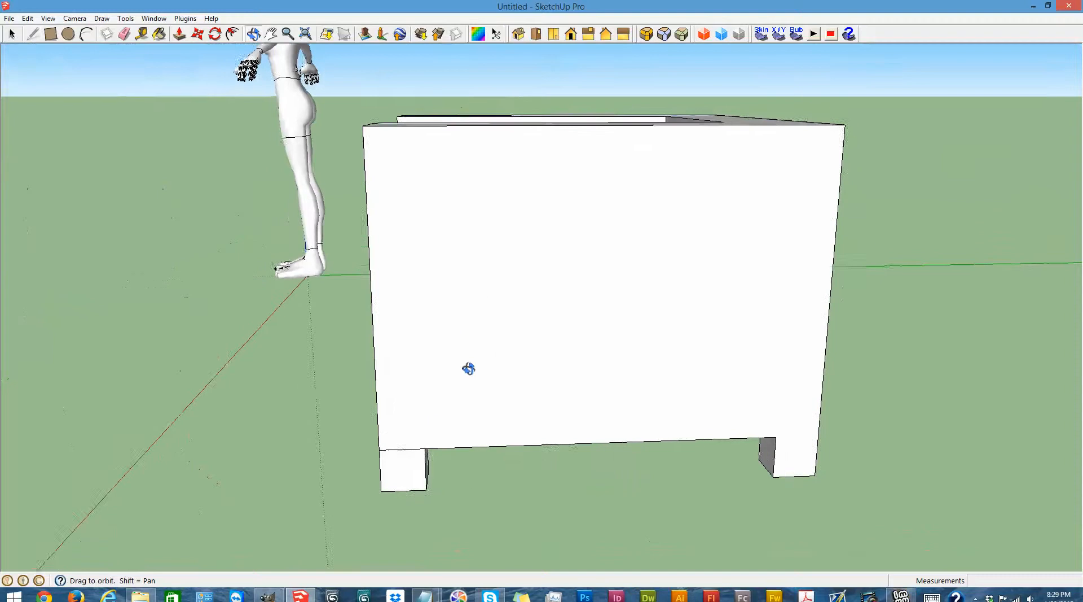
click(33, 34)
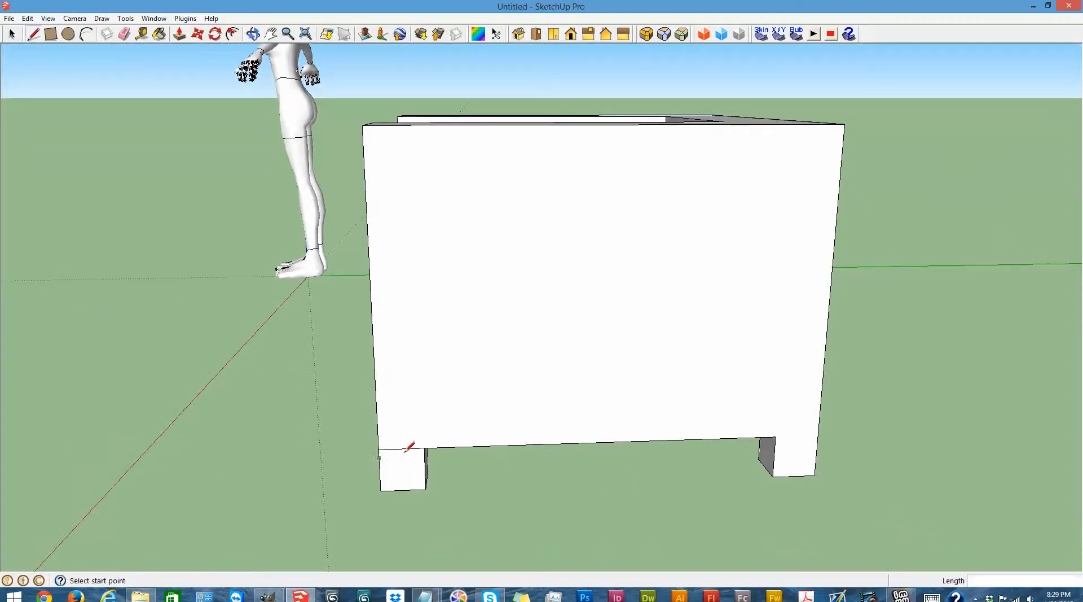
click(379, 448)
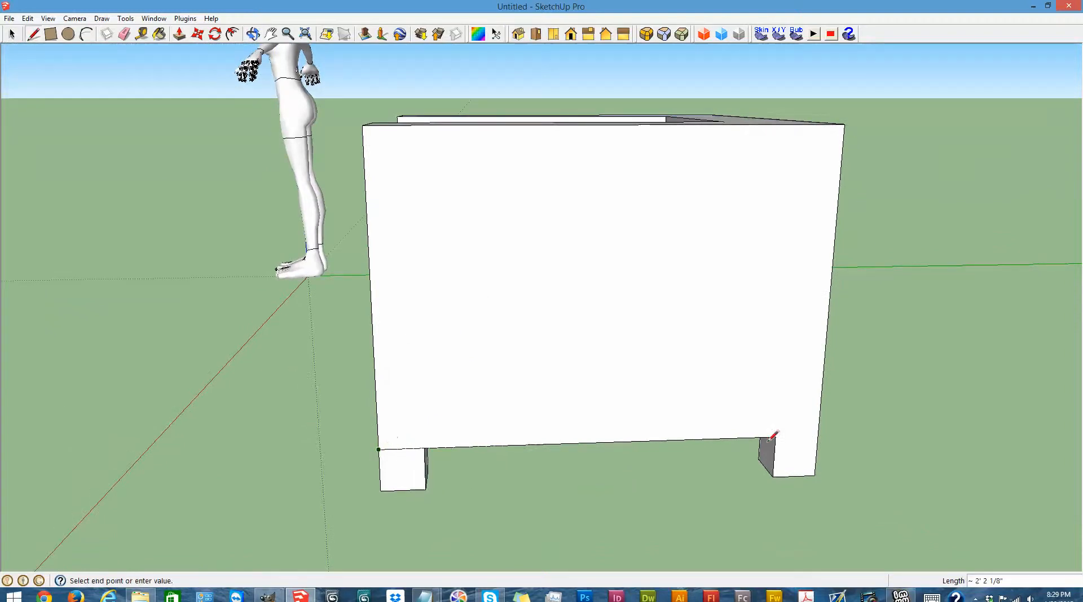
click(822, 430)
Draw lines at leg-top height across the chair's back and its remaining side face
middle_drag(553, 395, 390, 401)
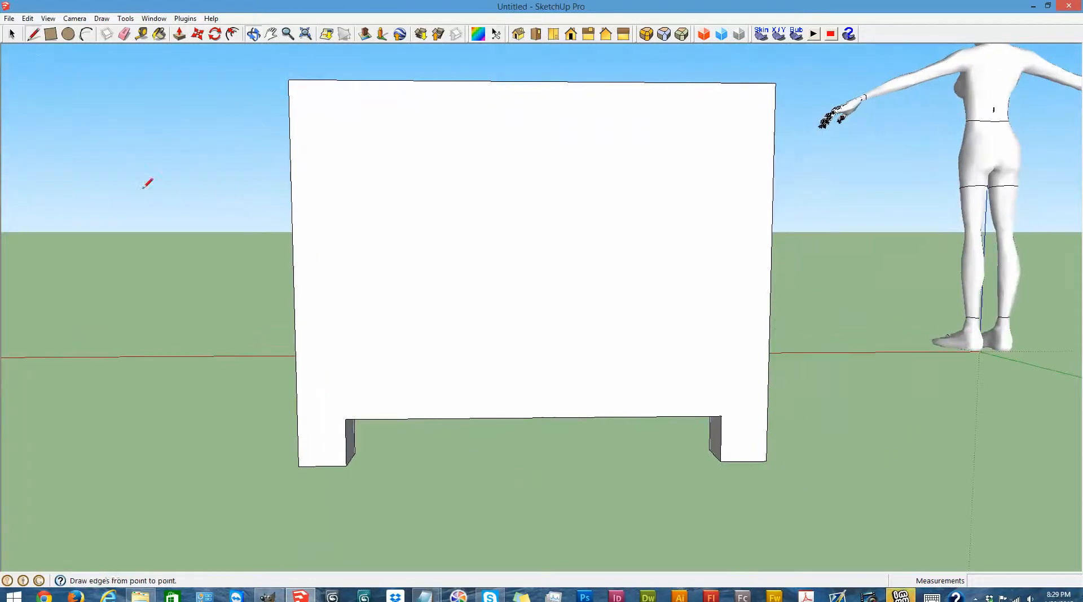
click(769, 415)
click(252, 34)
drag(421, 138, 465, 447)
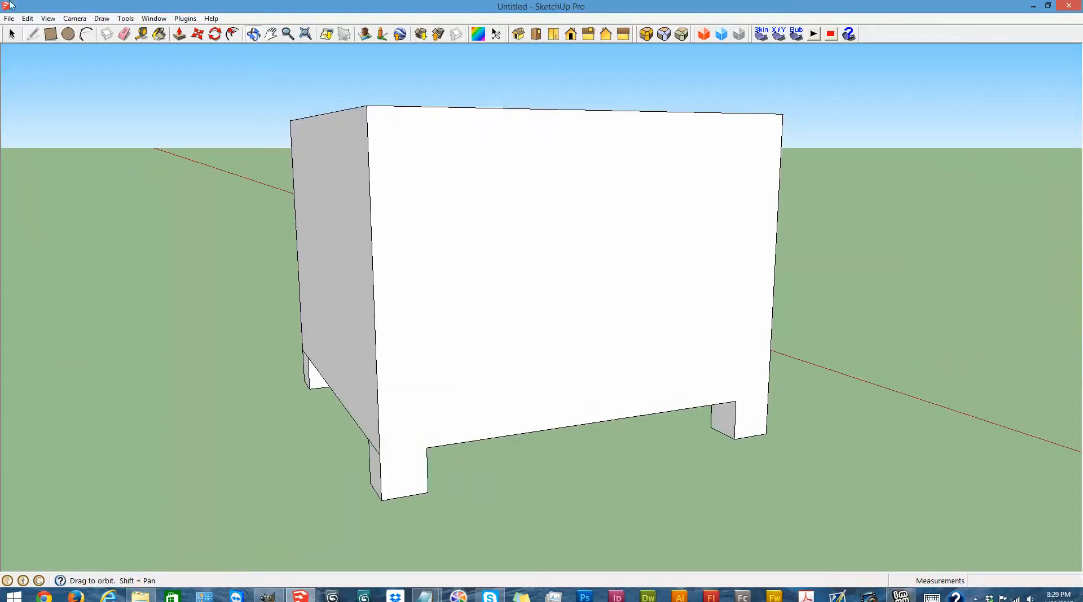
click(34, 34)
click(380, 453)
click(769, 395)
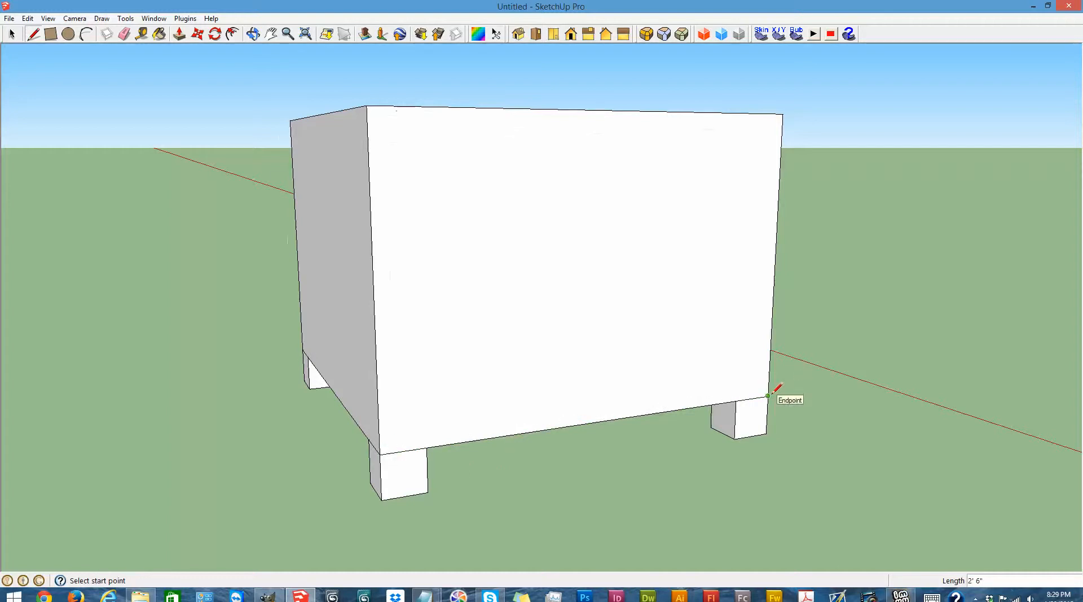
Inspect the legged chair from the front and compare its proportions with the avatar
middle_drag(770, 394, 495, 37)
drag(886, 195, 595, 177)
scroll(596, 177, down, 5)
scroll(680, 145, down, 1)
scroll(698, 176, up, 2)
drag(698, 175, 594, 129)
scroll(596, 119, down, 3)
scroll(595, 92, up, 5)
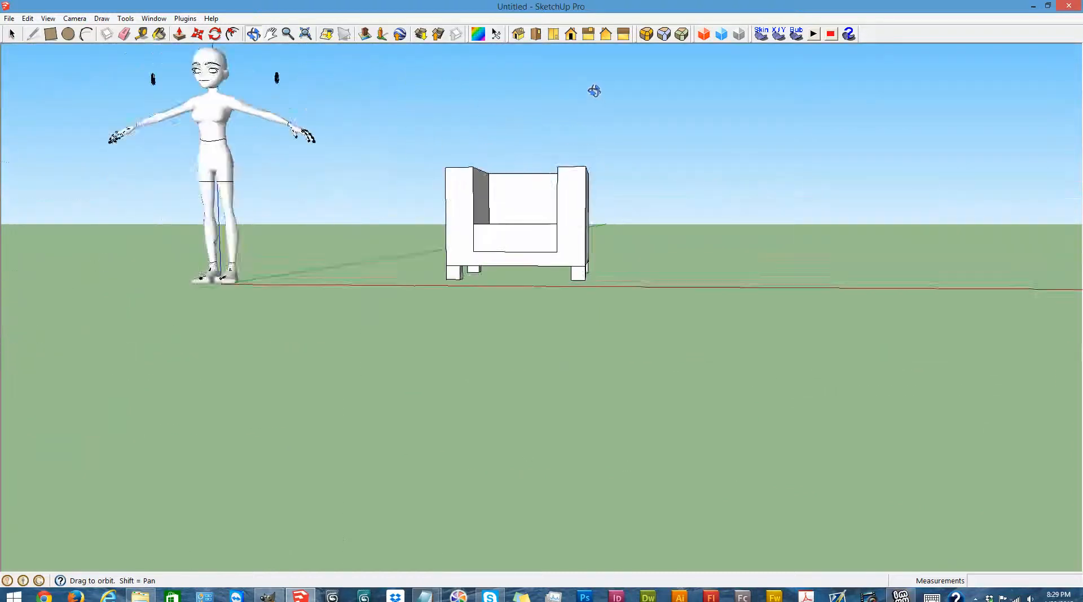
Draw two 6" lines on the chair's top face, extending the backrest's inner edge to both outer sides
scroll(592, 91, down, 1)
drag(448, 179, 454, 355)
scroll(457, 148, up, 3)
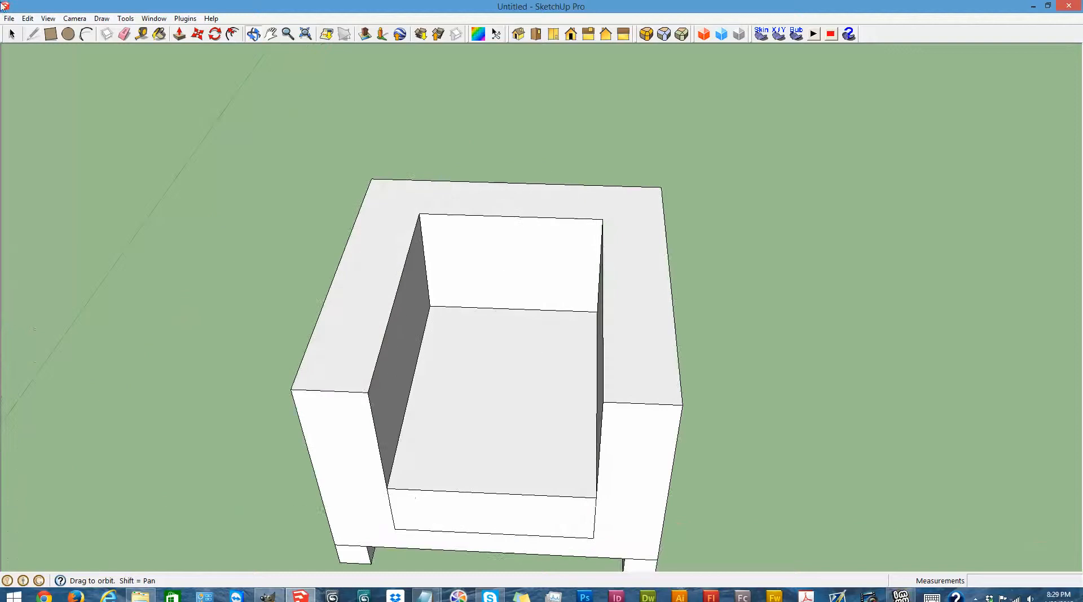
click(33, 34)
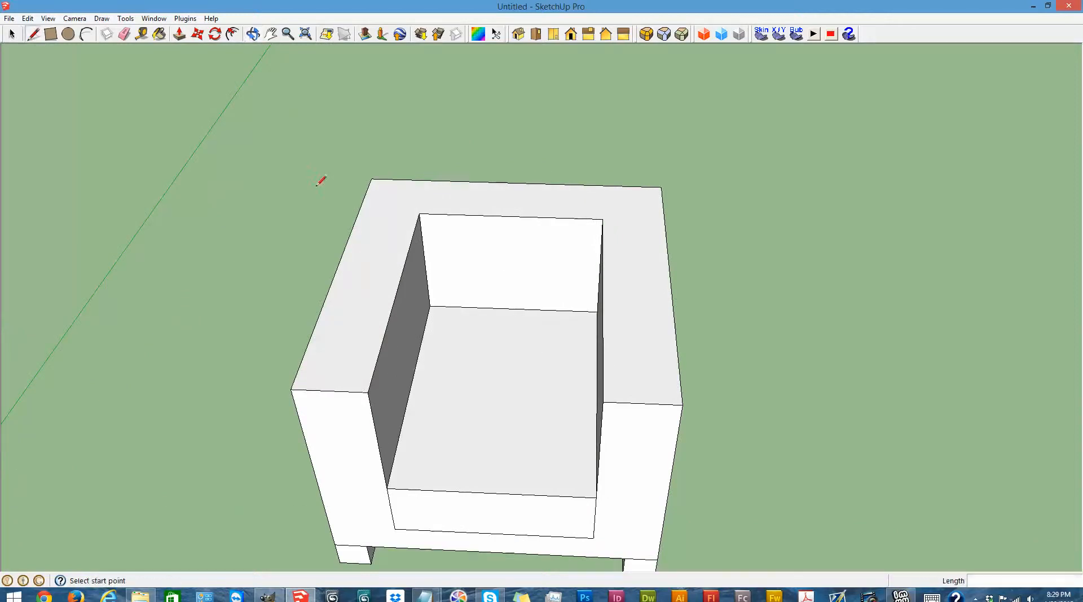
click(418, 214)
click(358, 211)
click(603, 218)
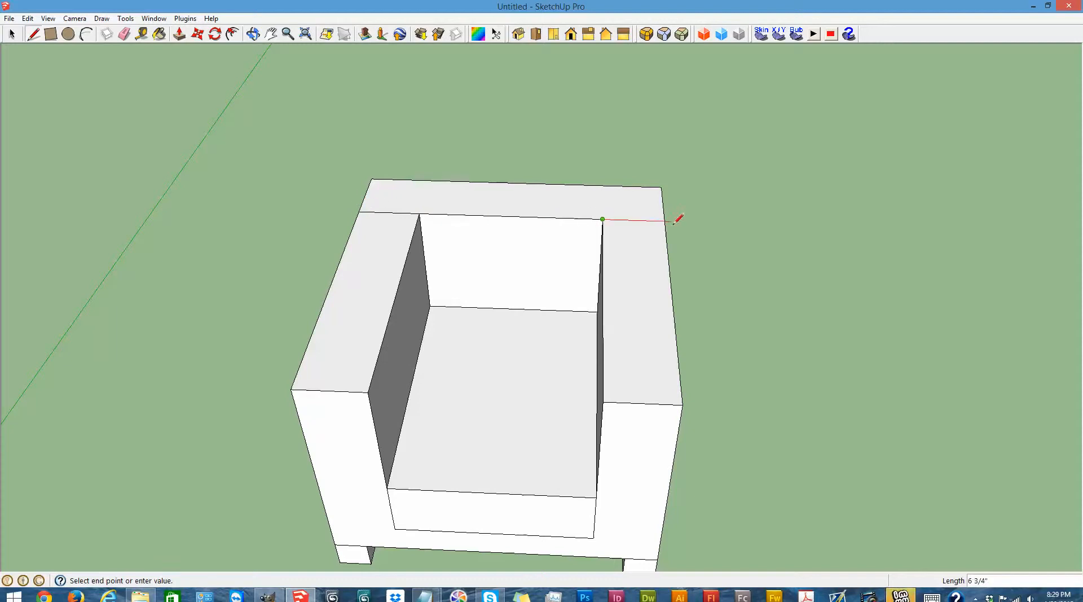
click(666, 220)
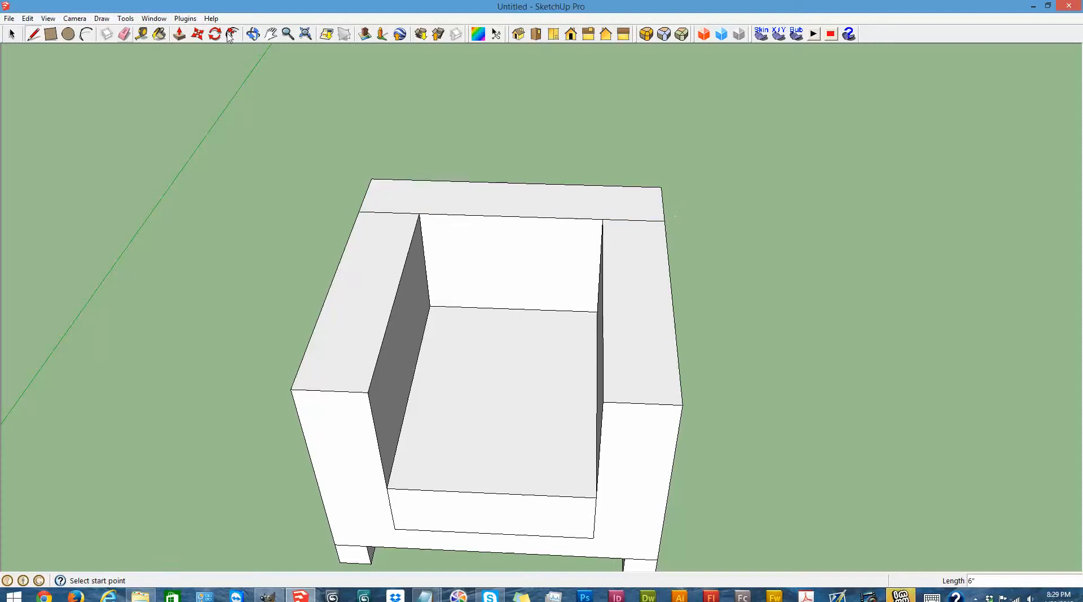
Push the top faces of both armrests down to the same height, below the top of the backrest
click(180, 33)
drag(351, 358, 377, 395)
drag(603, 341, 402, 338)
Draw a 6" line forward from the seat's back corner along the inner side of the armrest
click(253, 34)
drag(505, 387, 485, 465)
scroll(461, 423, up, 3)
drag(448, 269, 443, 280)
click(33, 34)
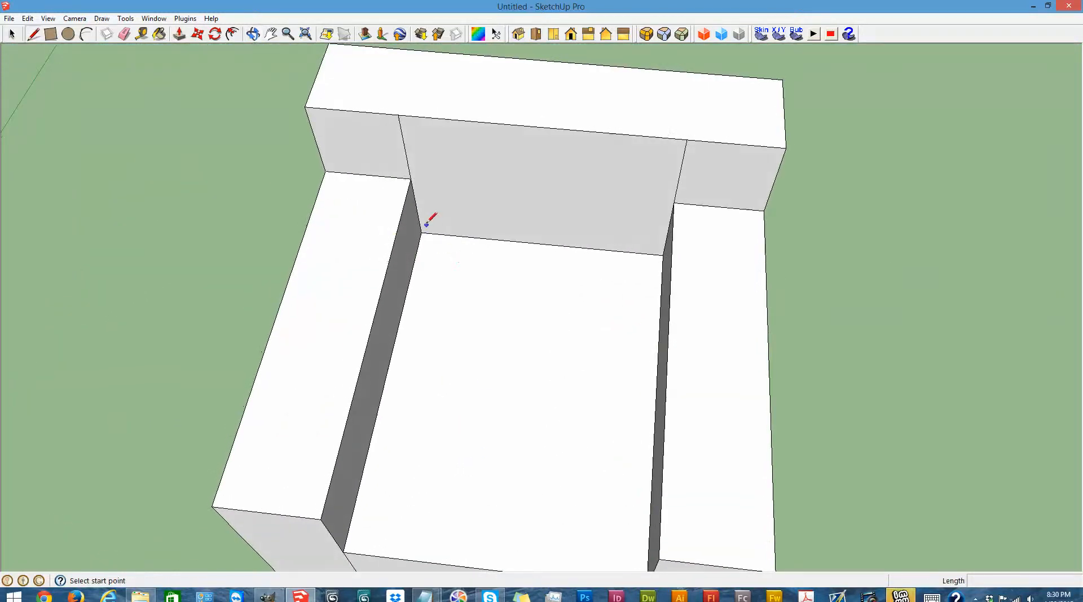
click(422, 232)
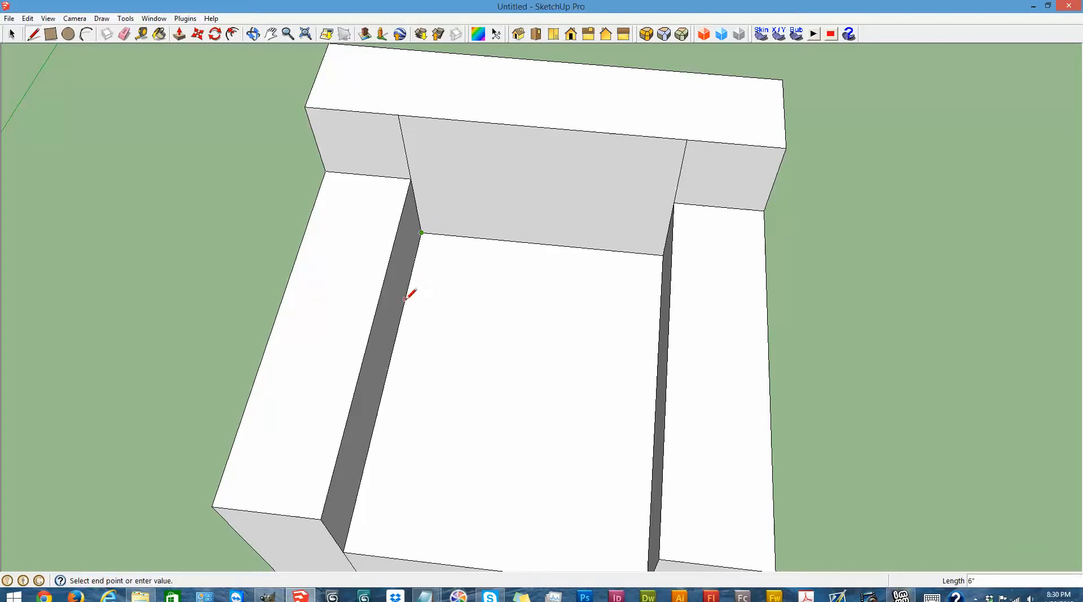
key(Escape)
scroll(664, 319, down, 3)
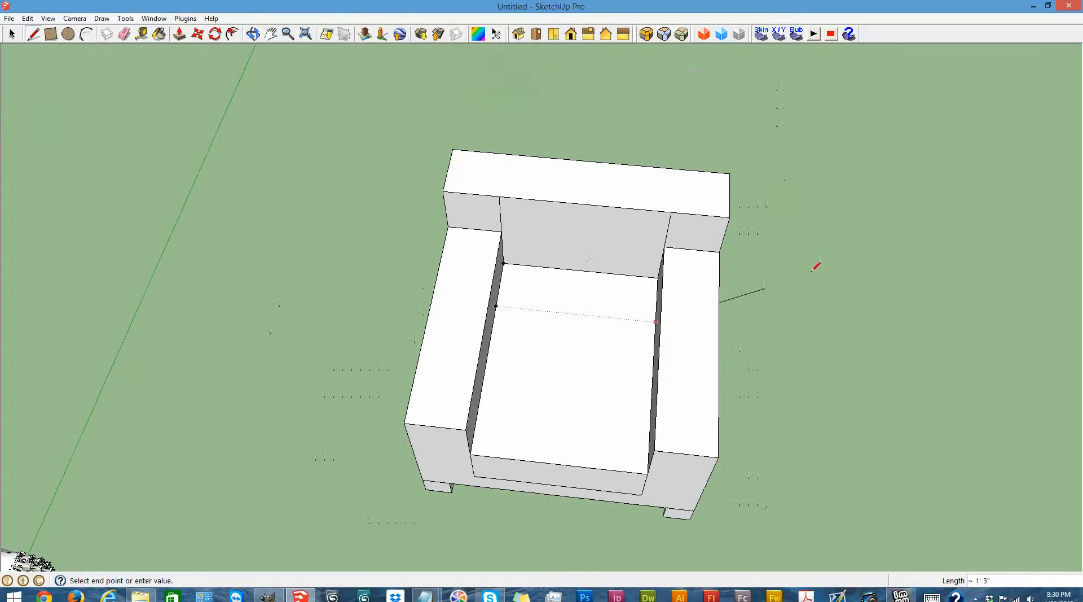
Draw a line across the seat between the armrests, parallel to the backrest, marking off a strip at the back
click(252, 34)
drag(532, 379, 725, 312)
scroll(675, 310, up, 3)
click(32, 34)
click(619, 304)
click(365, 311)
Pull the strip at the back of the seat up 6" to the height of the armrests
scroll(368, 308, down, 6)
click(252, 34)
drag(416, 329, 309, 126)
click(179, 34)
drag(395, 375, 397, 242)
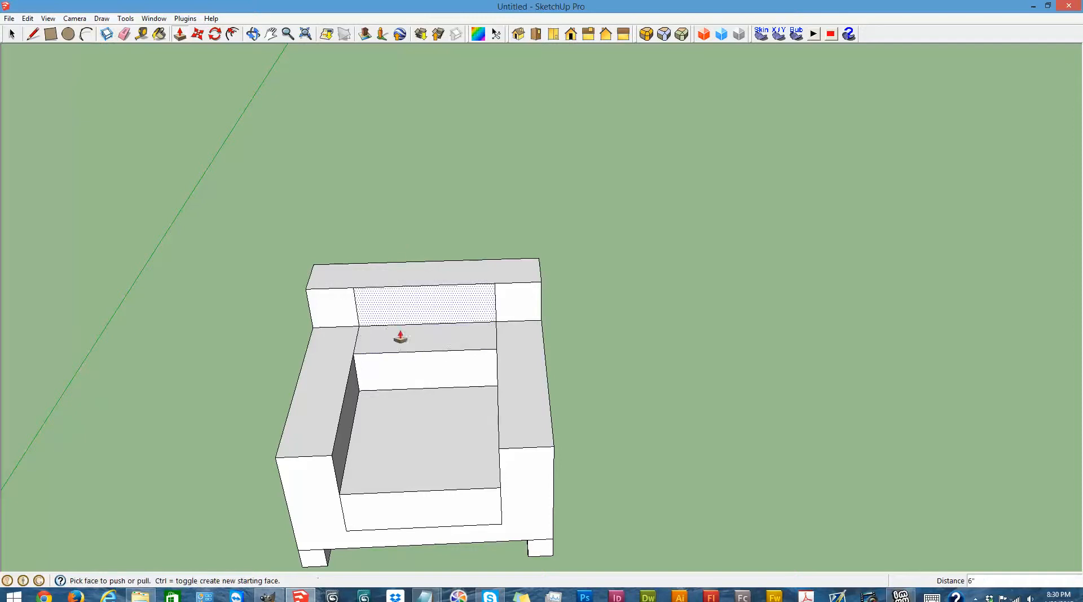
Pull the top of the back cushion block up level with the top edge of the backrest
drag(407, 346, 398, 278)
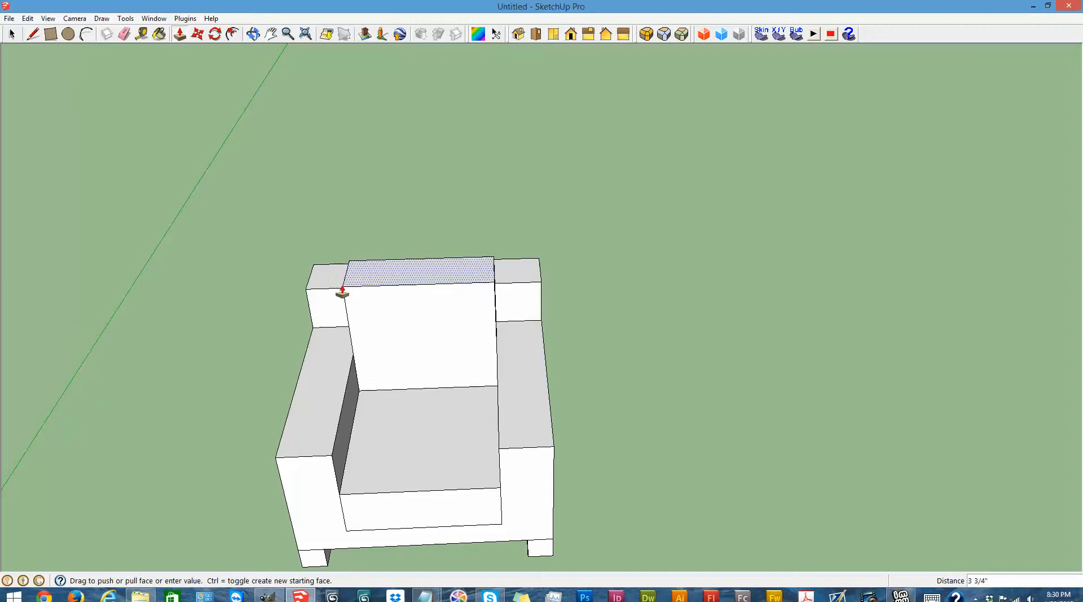
drag(340, 292, 502, 292)
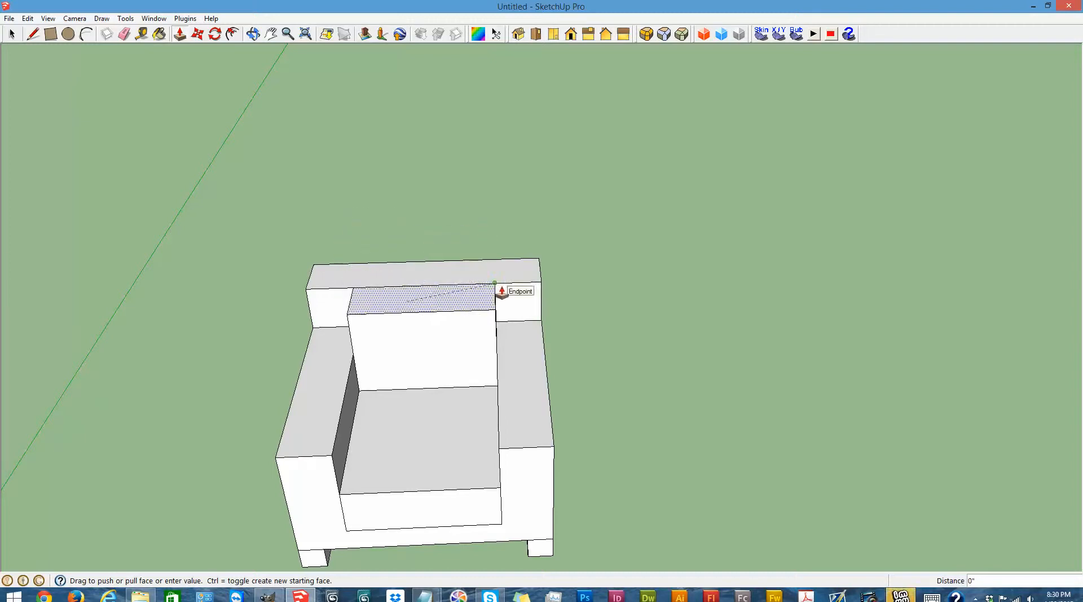
Push the top face of the backrest down until it is flush with the armrests, leaving the cushion standing above
click(253, 34)
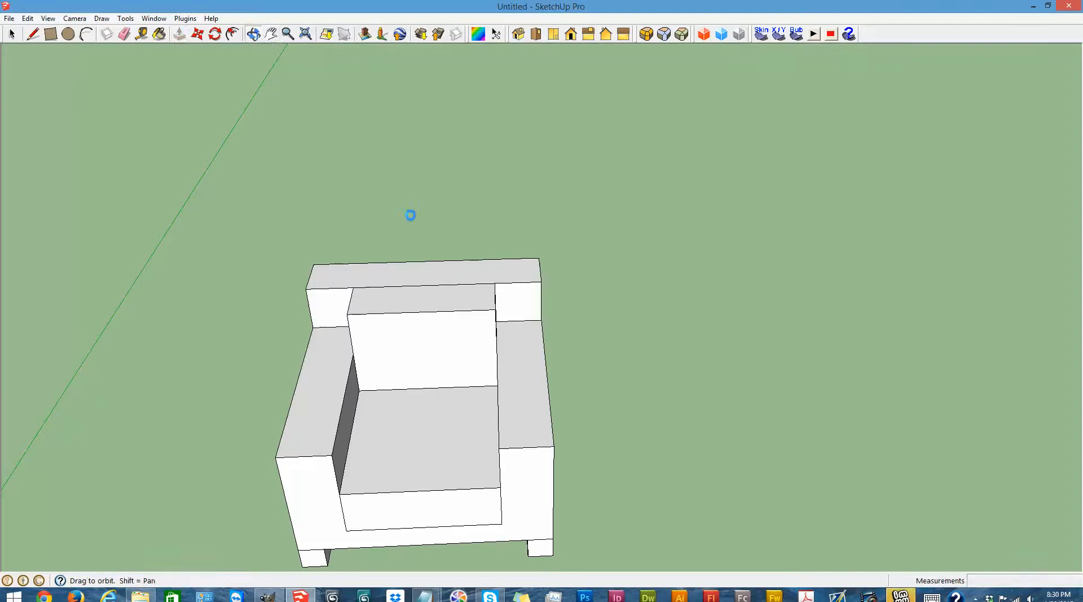
drag(410, 347, 112, 38)
click(180, 33)
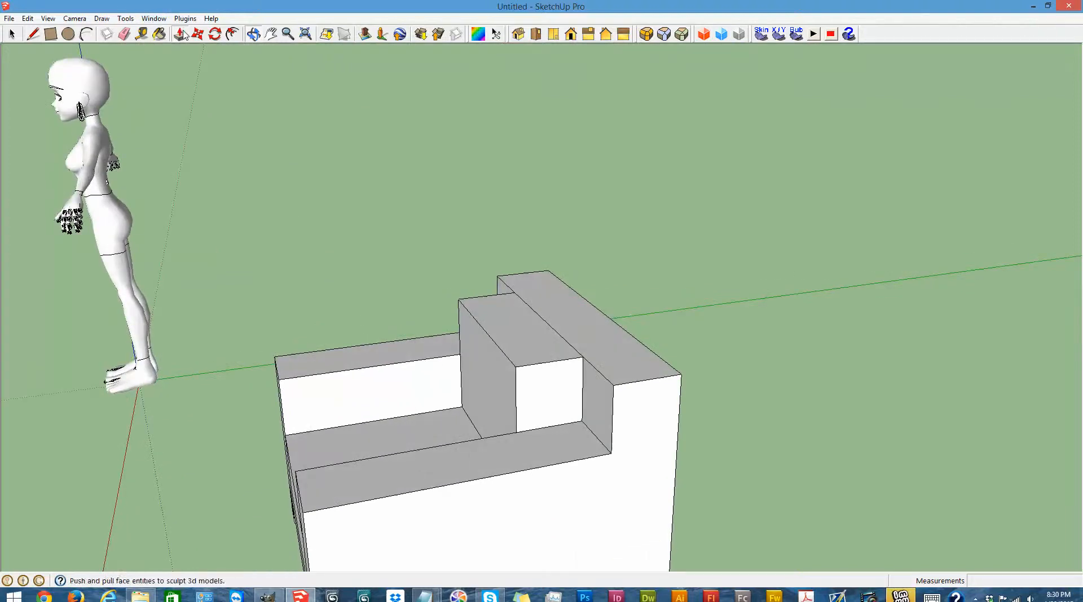
click(638, 377)
click(591, 440)
scroll(581, 440, down, 6)
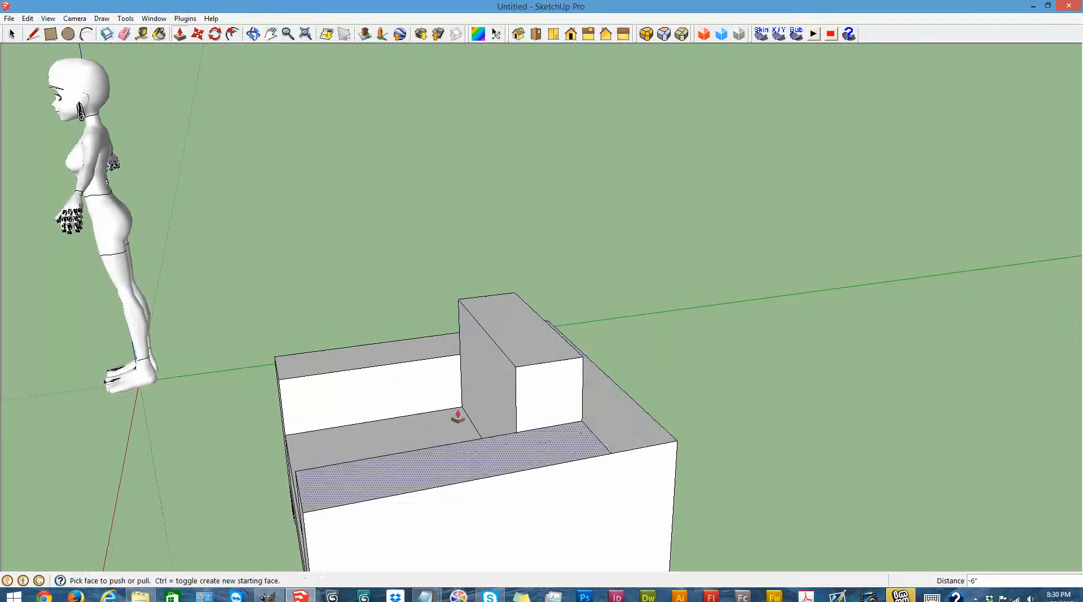
Examine the armchair next to the avatar from the front and from above to compare their proportions
click(254, 34)
drag(497, 496, 476, 372)
scroll(501, 496, up, 4)
drag(472, 437, 668, 318)
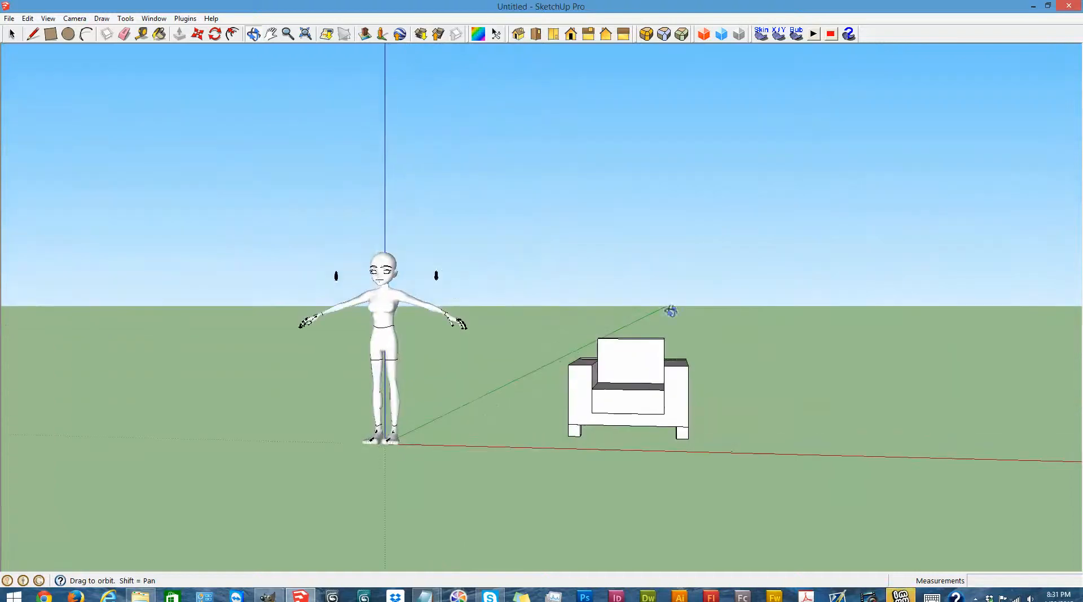
scroll(791, 368, down, 3)
scroll(850, 345, up, 4)
drag(808, 293, 869, 395)
scroll(1001, 350, down, 3)
scroll(1037, 365, up, 3)
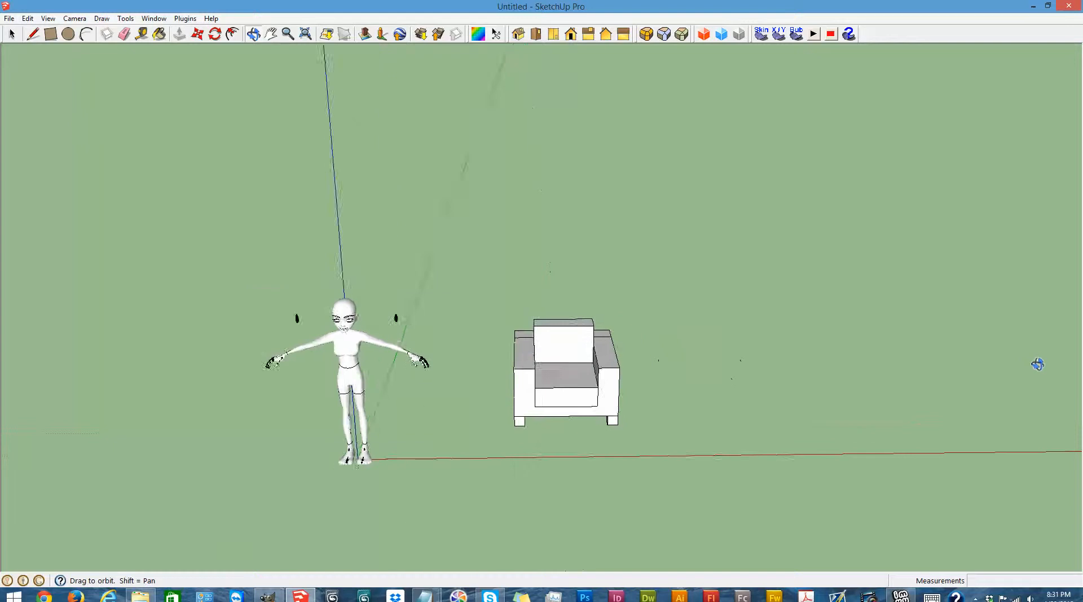
drag(1038, 365, 600, 416)
scroll(570, 392, down, 6)
scroll(943, 276, up, 3)
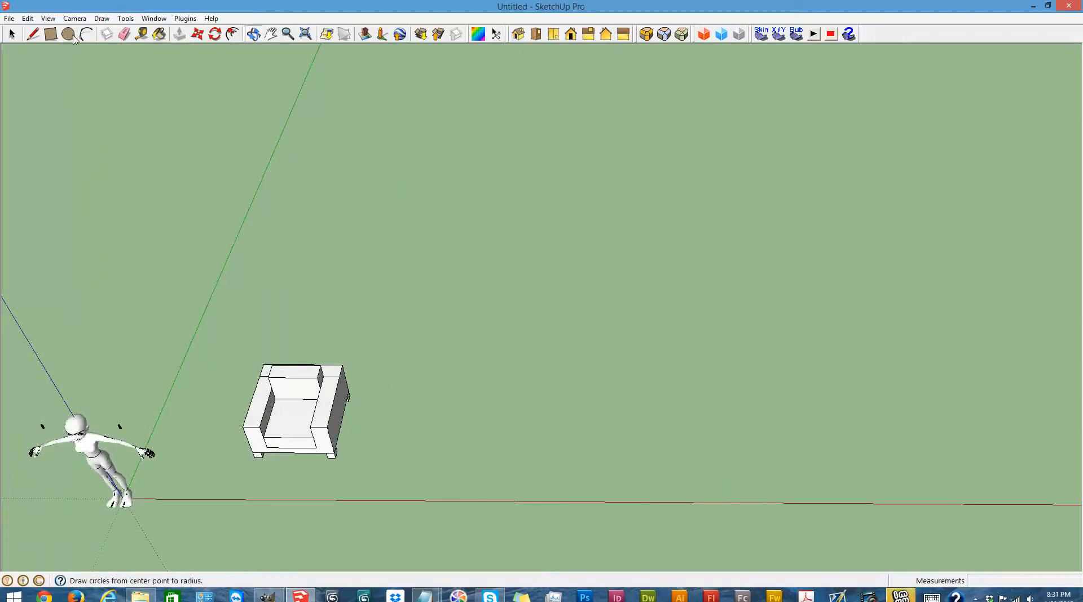
click(48, 36)
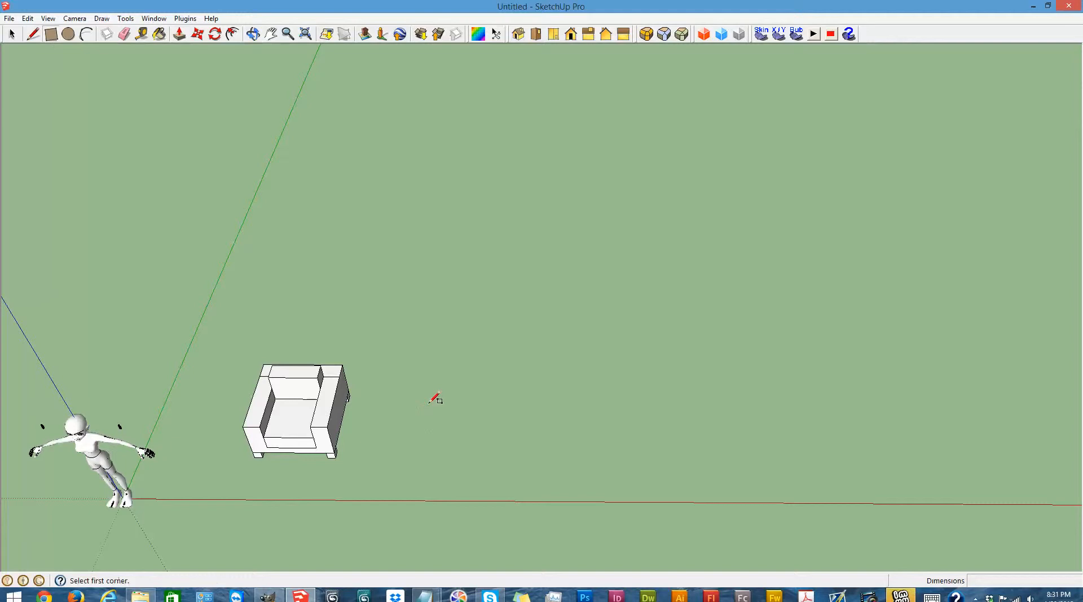
click(455, 392)
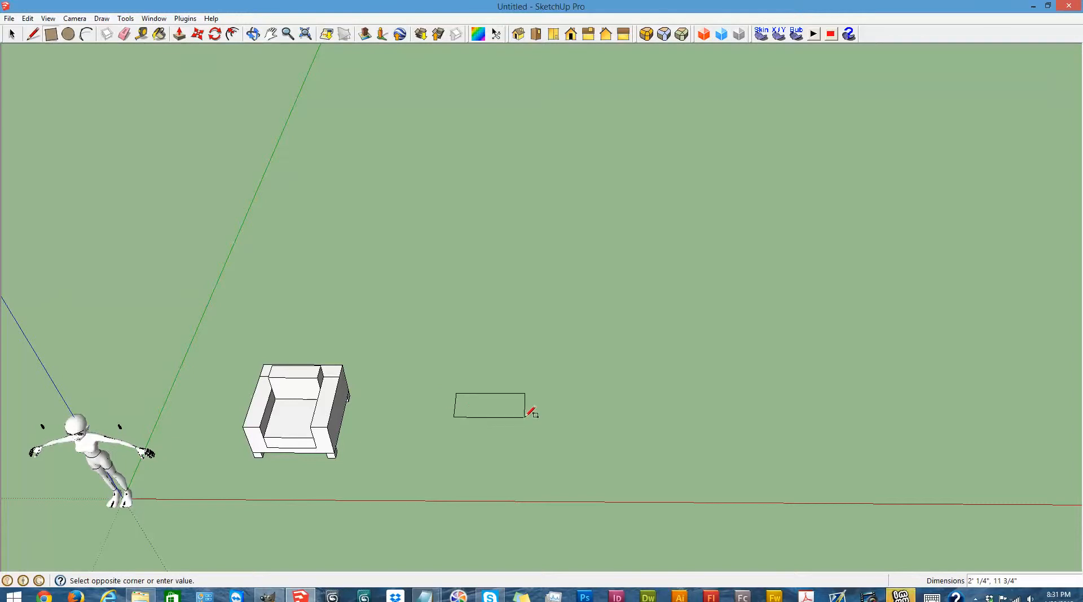
click(249, 329)
click(10, 34)
key(ctrl+z)
Draw a 2.5' line along the red axis beside the armchair and a 6" line from its end along the green axis
click(33, 34)
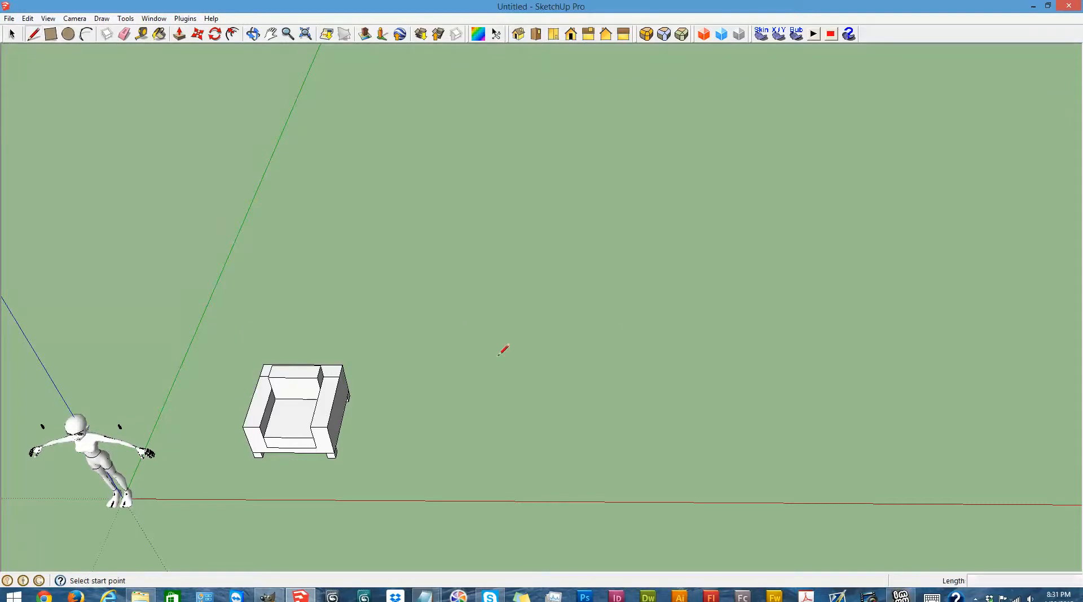
click(452, 384)
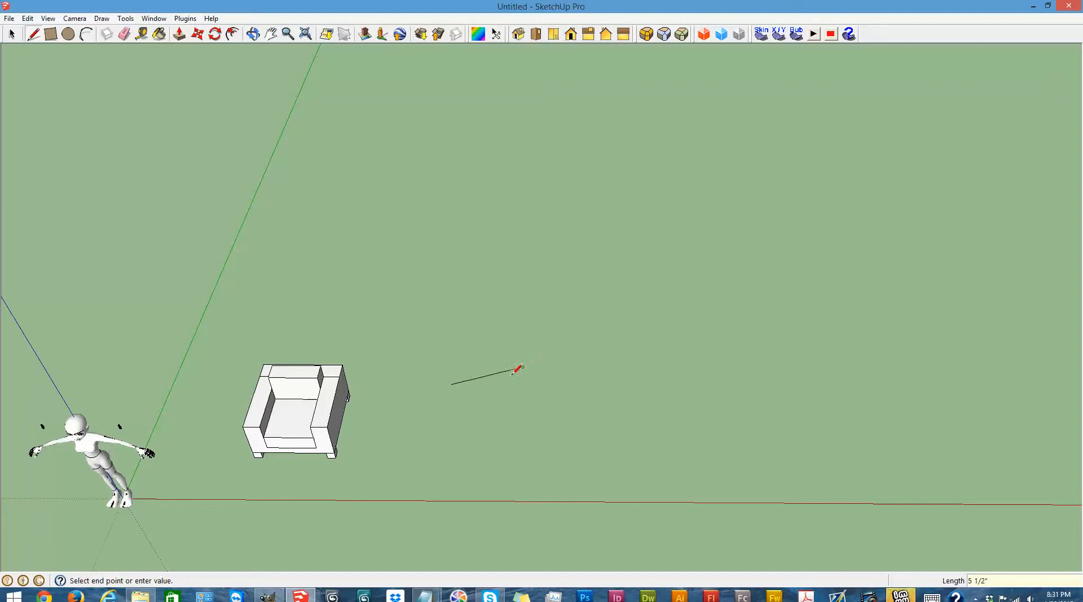
key(Escape)
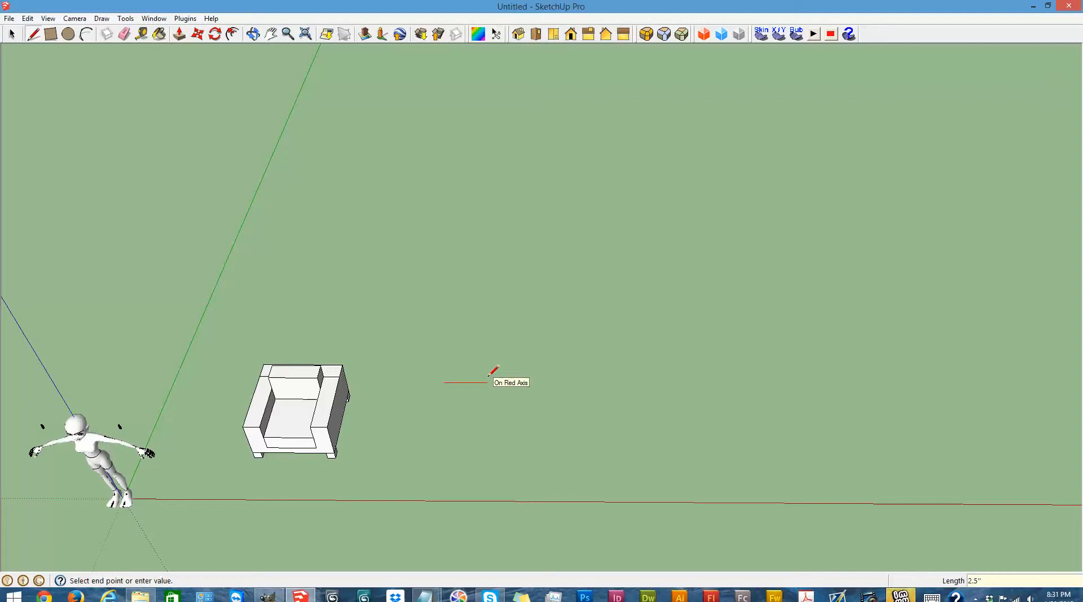
click(518, 382)
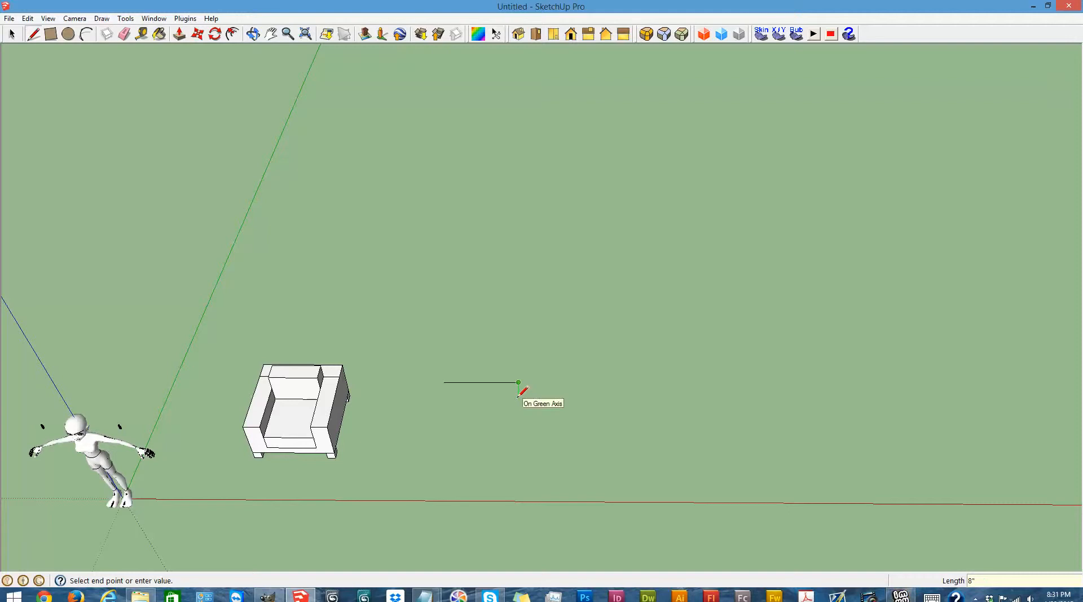
text(6)
text(")
key(Return)
scroll(525, 378, up, 3)
scroll(520, 380, up, 3)
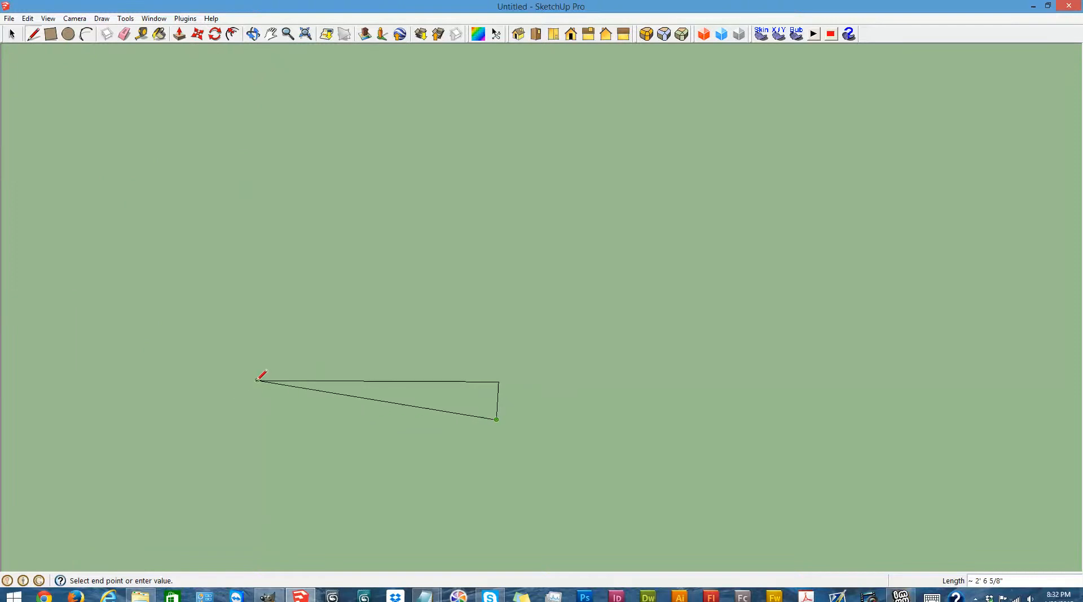
click(253, 418)
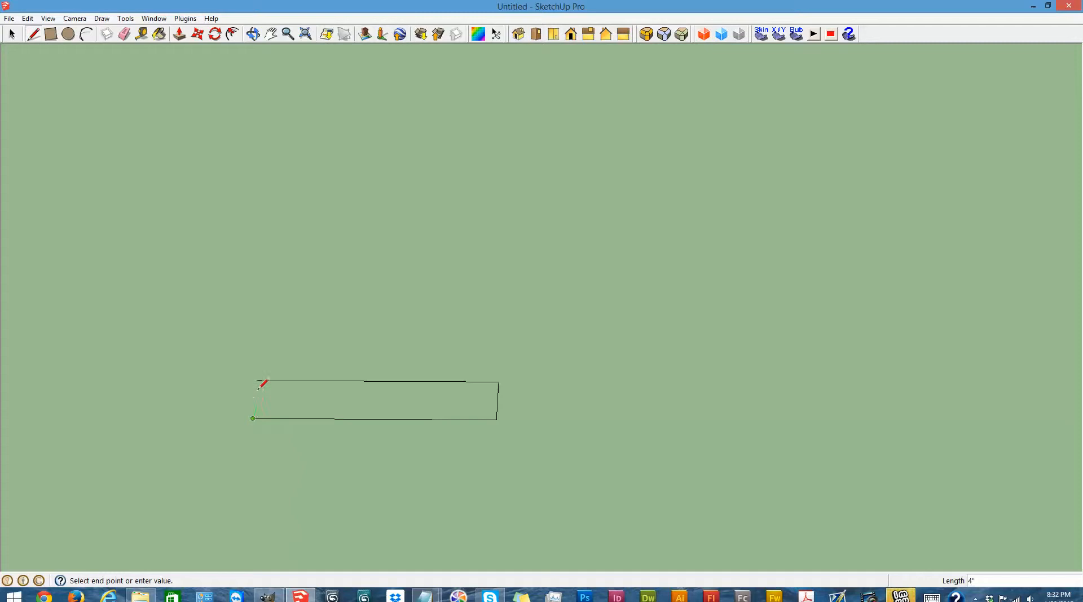
key(ctrl+z)
Draw a rectangle between the free ends of the two perpendicular lines to form a flat face
click(50, 35)
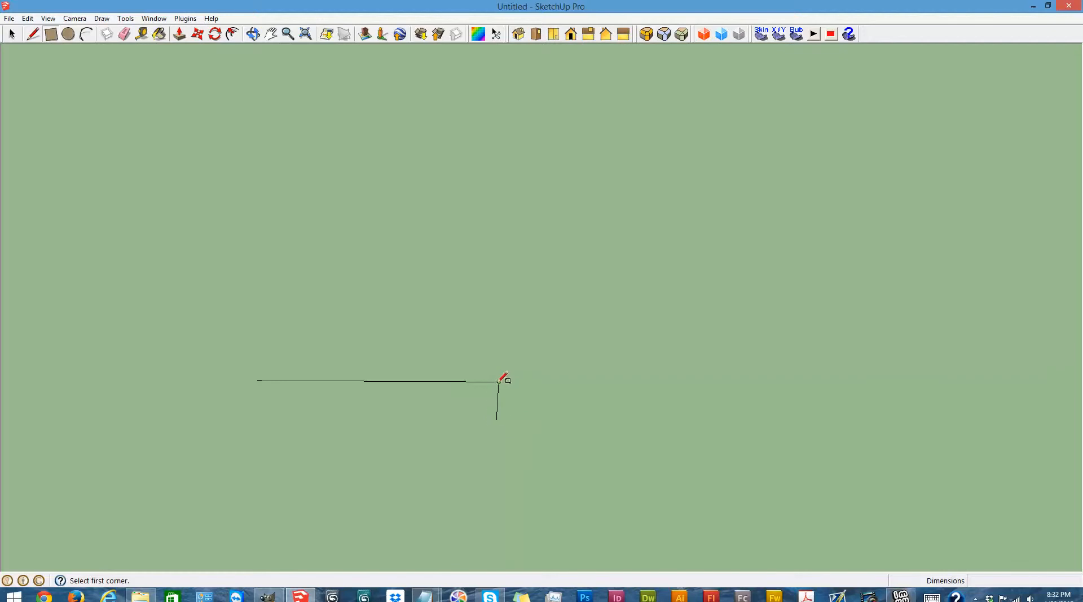
click(497, 419)
click(258, 379)
scroll(341, 412, down, 3)
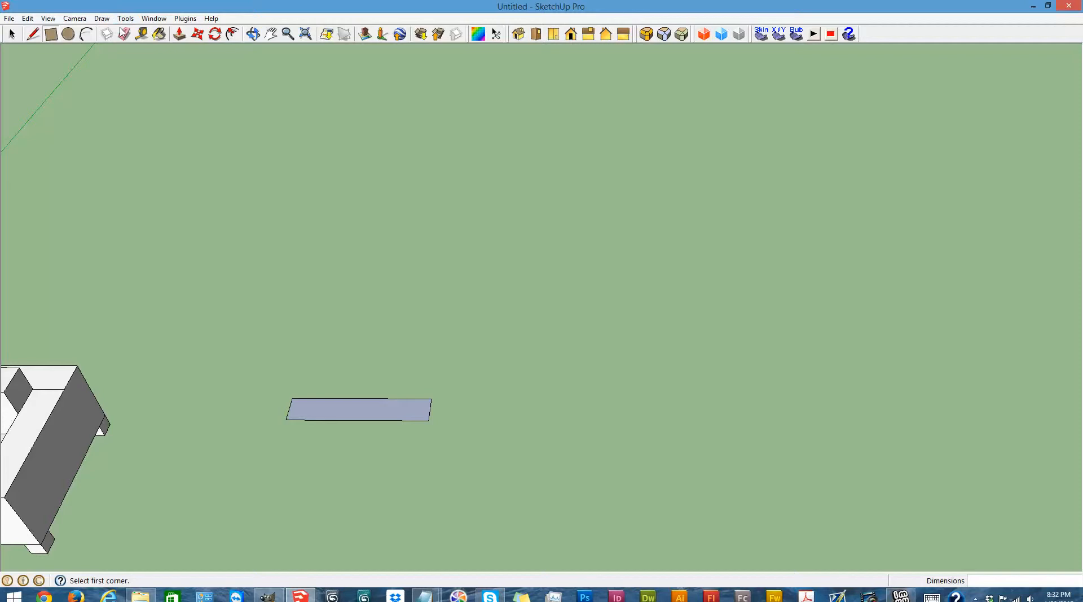
Draw an arc between the ends of the rectangle's front edge with a bulge of about 1' 3"
click(85, 34)
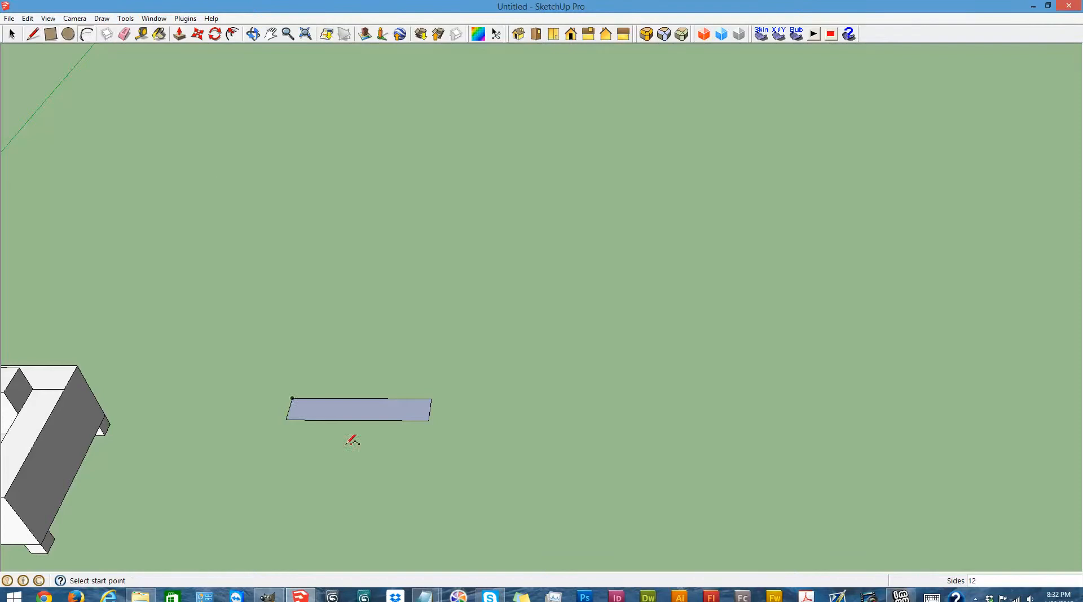
click(286, 419)
click(428, 420)
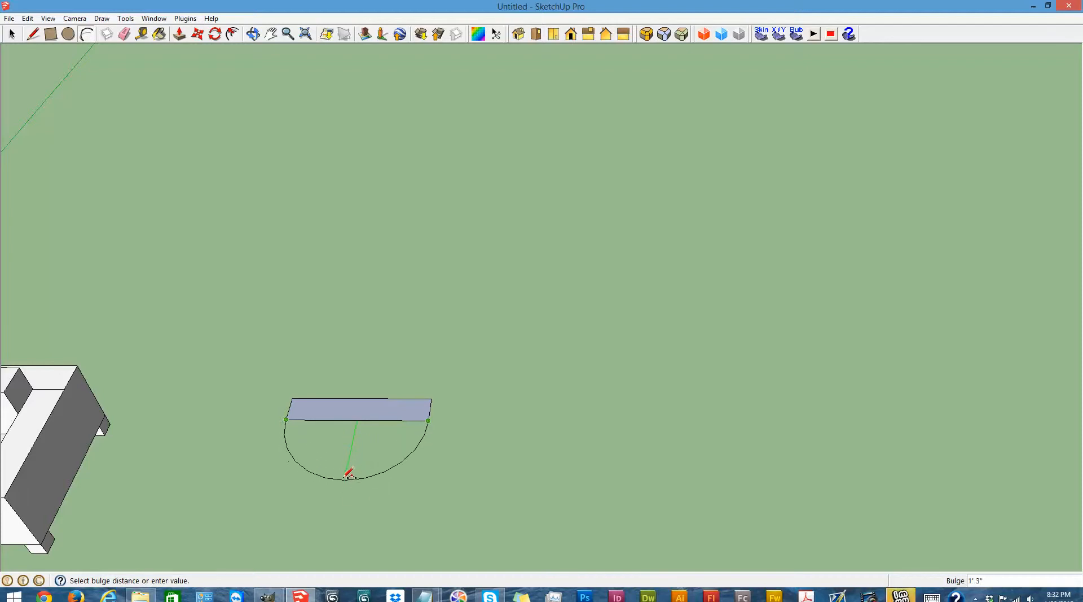
click(348, 477)
Erase the line dividing the rectangle from the half-circle so they form a single face
middle_drag(348, 477, 378, 436)
scroll(372, 439, down, 2)
scroll(246, 509, up, 2)
click(261, 34)
drag(423, 435, 292, 249)
click(125, 34)
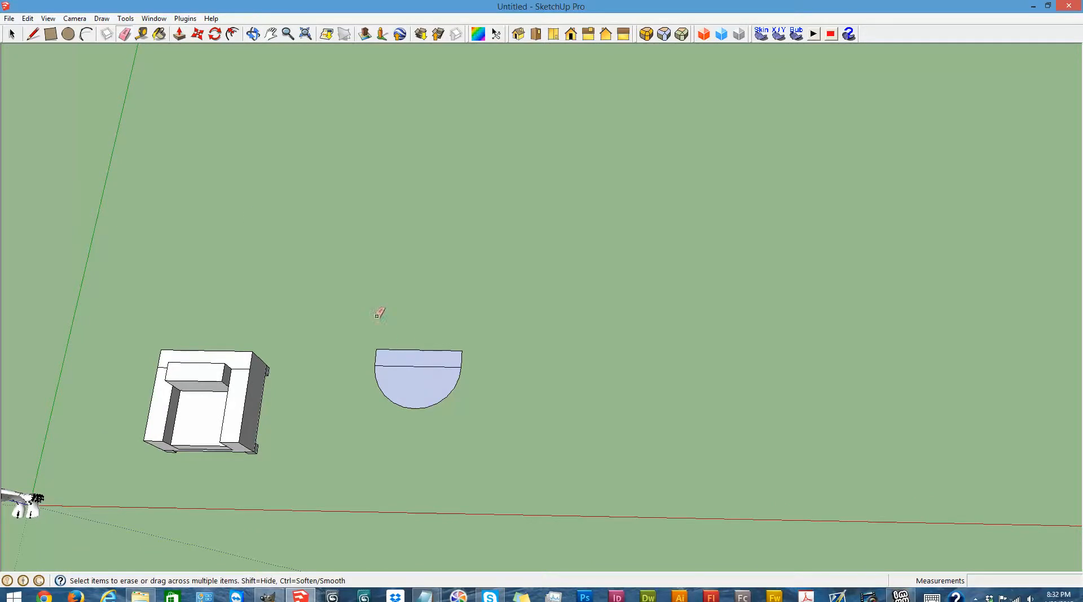
click(415, 365)
Select the whole rounded face and scale it from its curved front to about 1.39 along the green axis
key(space)
drag(455, 431, 490, 432)
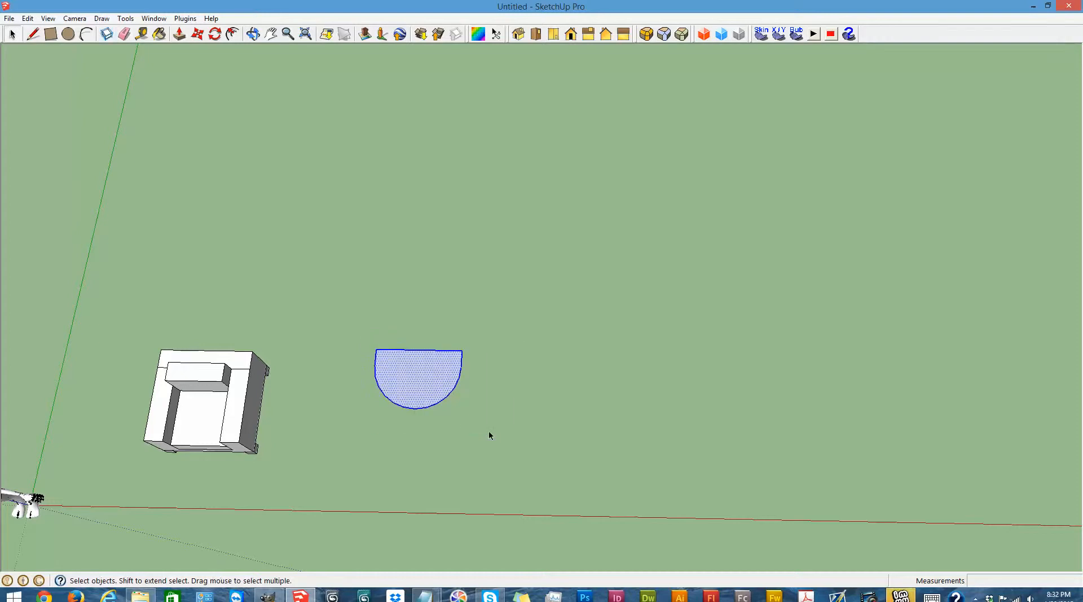
key(s)
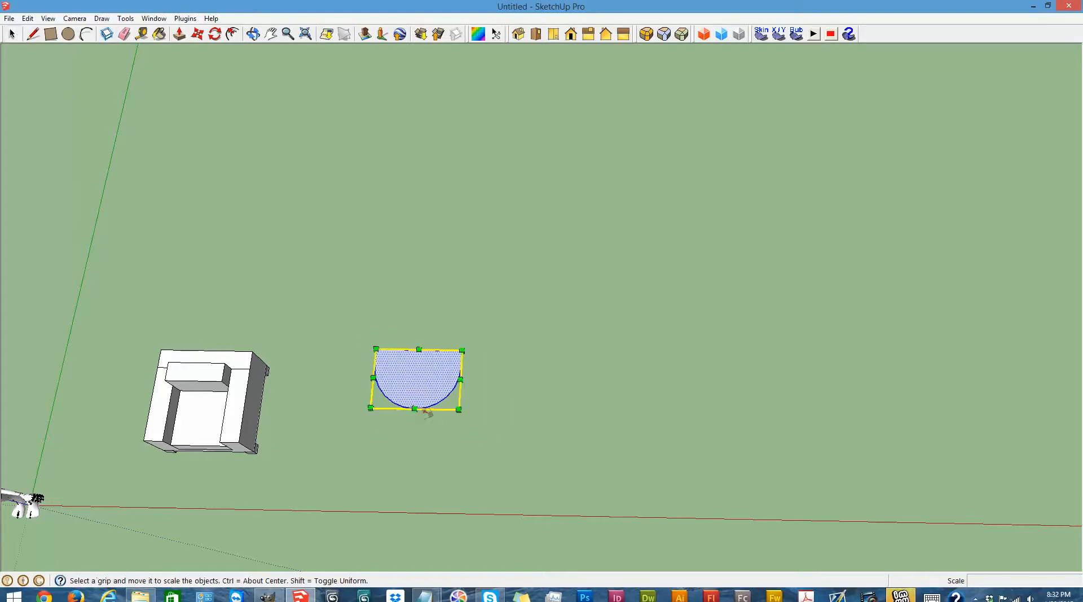
drag(418, 408, 413, 432)
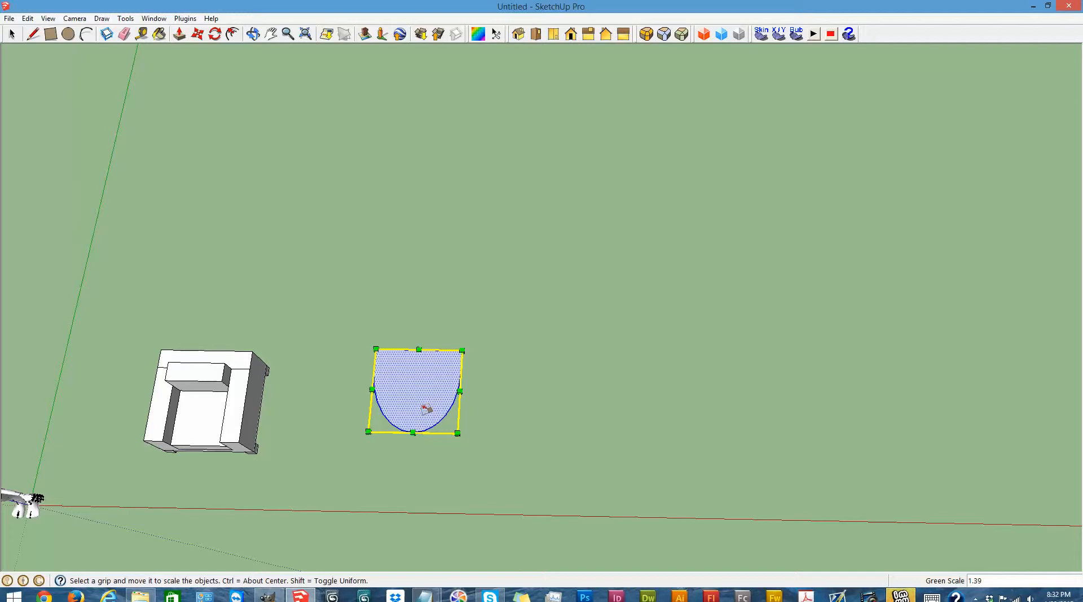
Move the rounded face about 5 1/2" along the green axis toward the red axis
key(m)
click(421, 350)
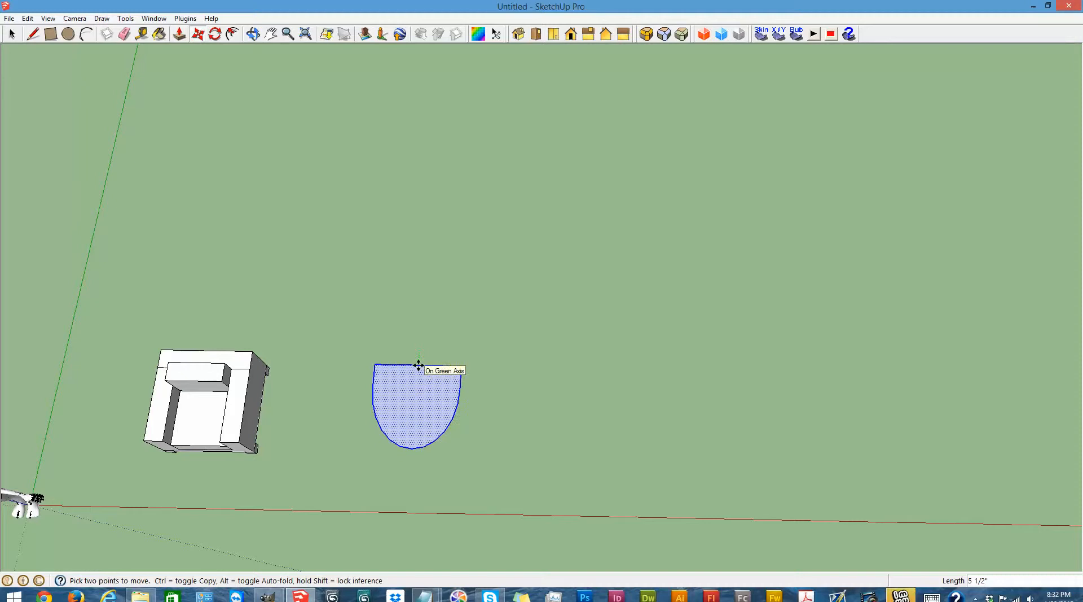
click(418, 366)
Pull the rounded face up 3" into a solid slab
scroll(511, 423, down, 5)
scroll(428, 435, up, 2)
scroll(436, 417, up, 4)
click(253, 34)
drag(559, 344, 514, 211)
click(180, 34)
drag(465, 372, 460, 393)
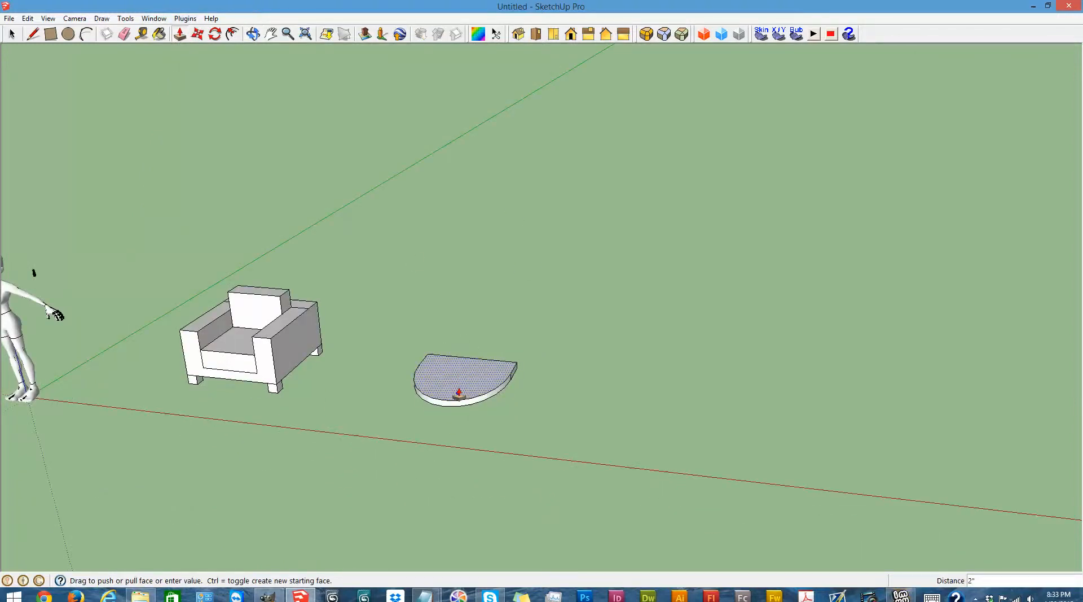
key(Return)
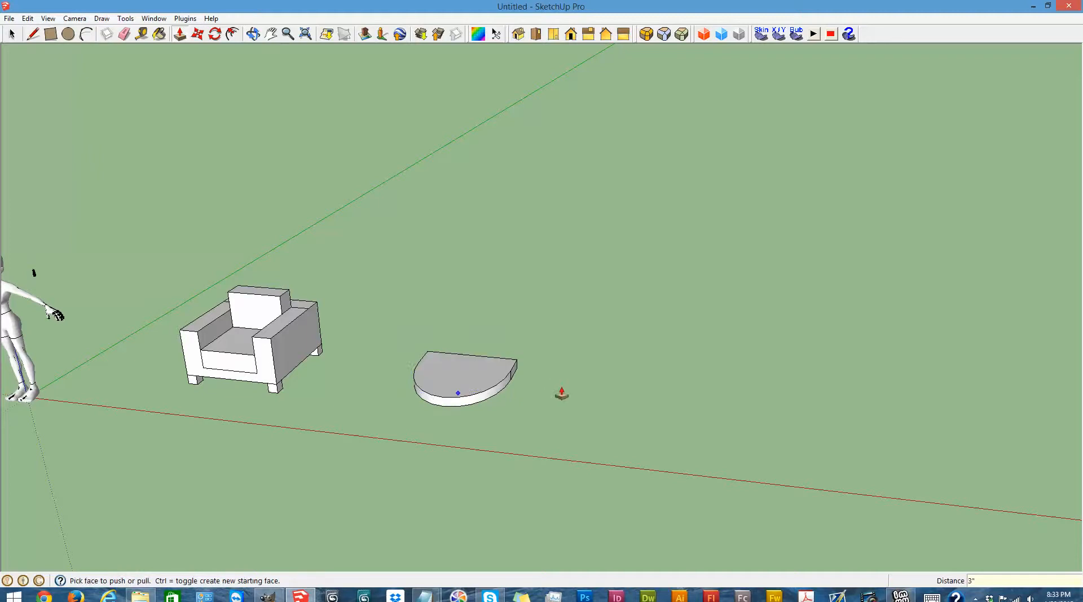
Copy the straight back edge of the slab's top and paste it on the ground beside the slab
scroll(561, 382, down, 3)
scroll(570, 312, up, 3)
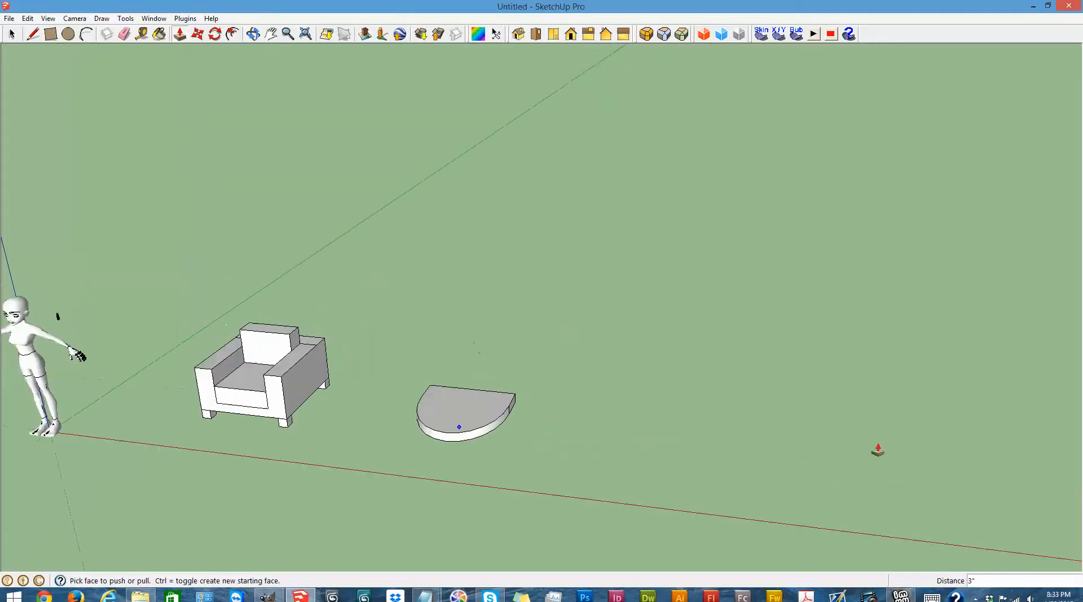
click(33, 35)
click(12, 34)
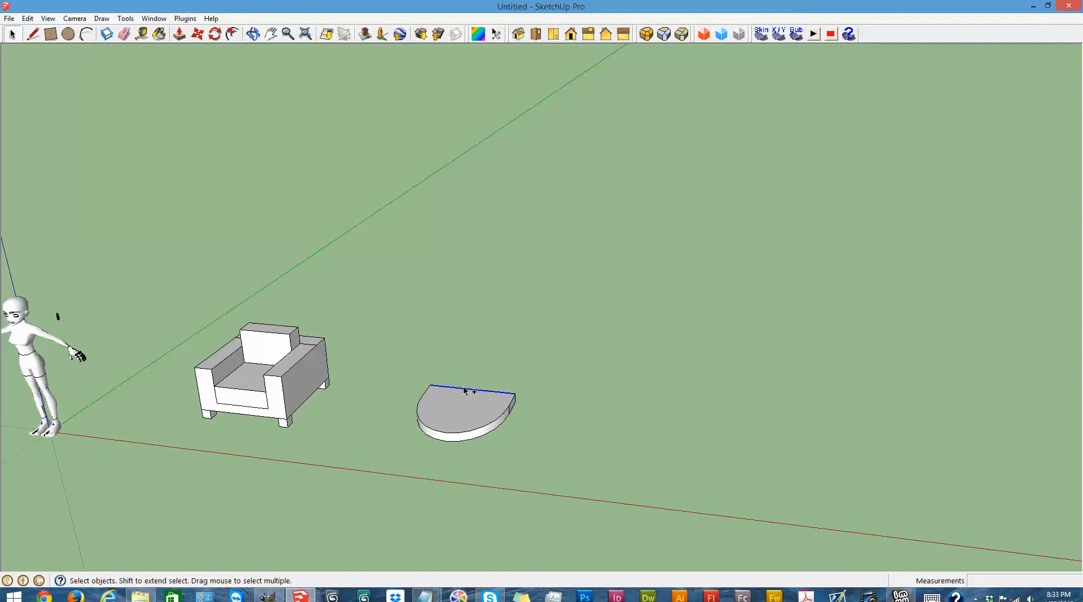
key(ctrl+v)
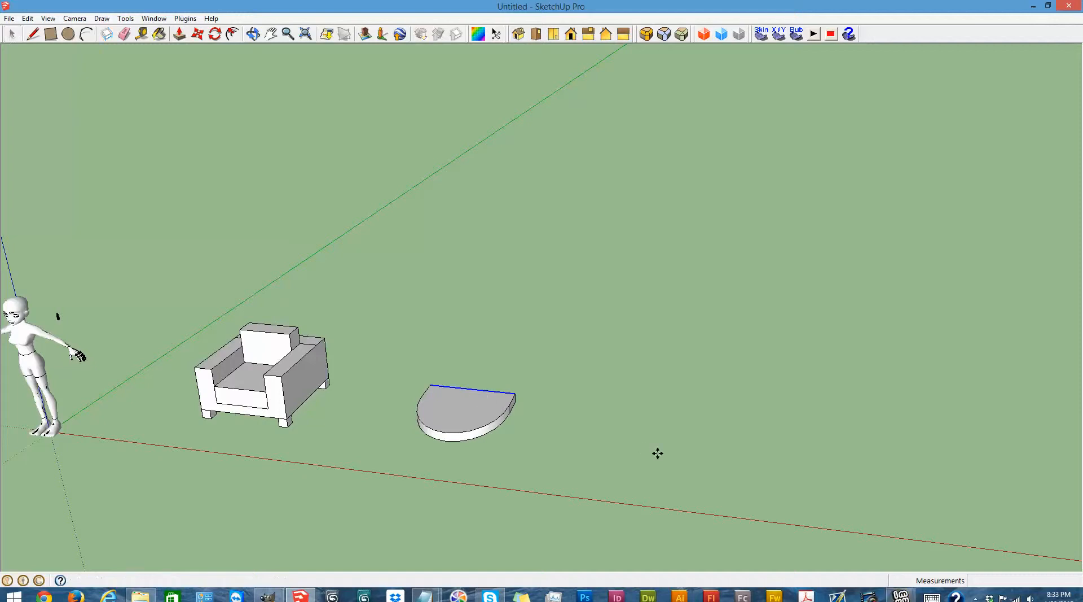
click(661, 436)
scroll(875, 452, up, 5)
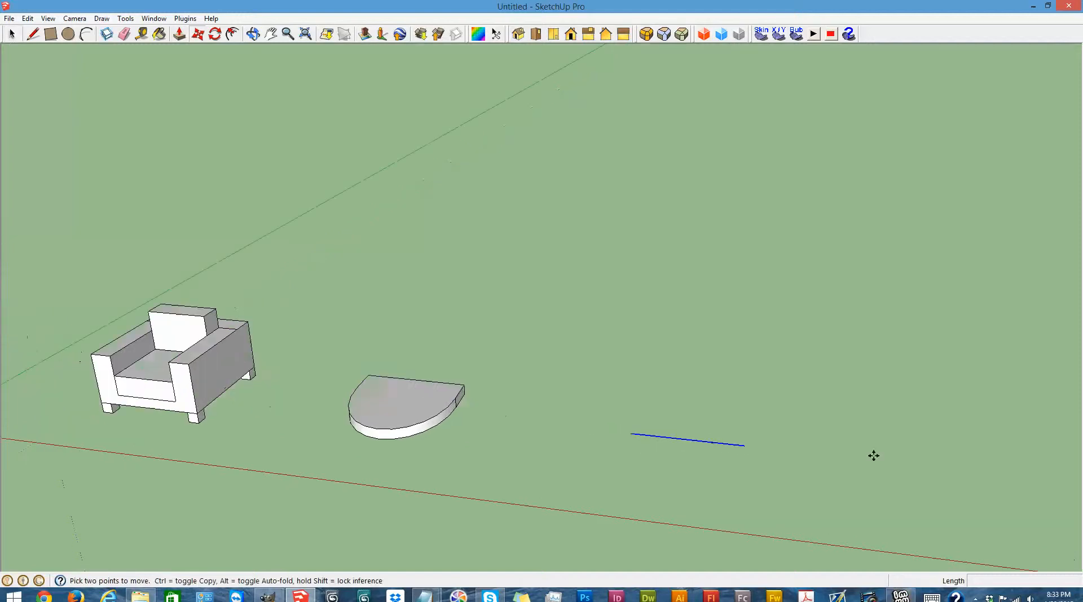
scroll(875, 453, down, 3)
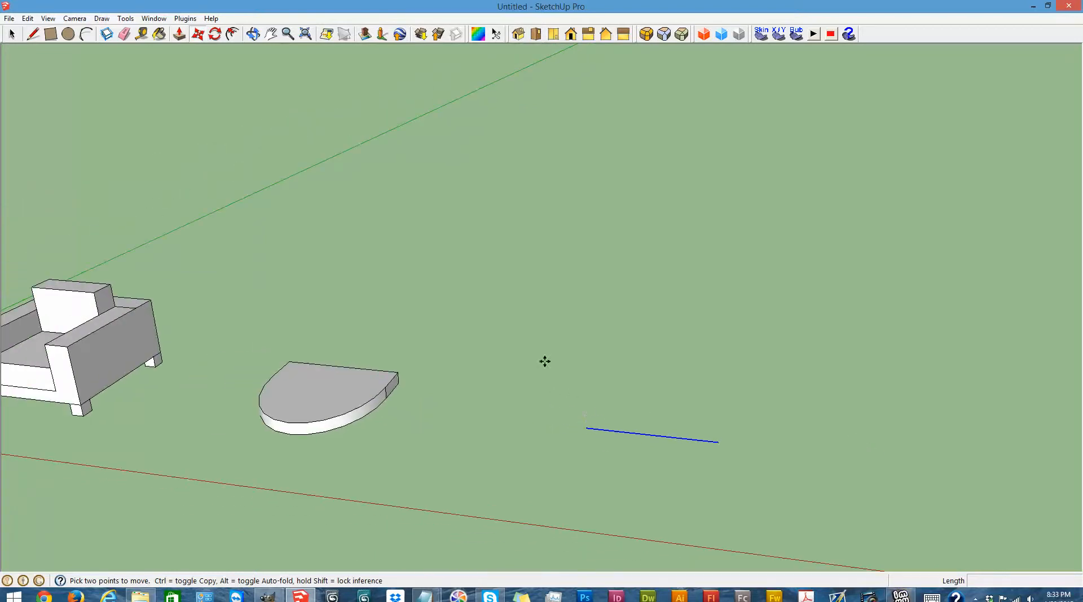
scroll(94, 44, down, 4)
scroll(322, 60, up, 4)
scroll(316, 79, down, 2)
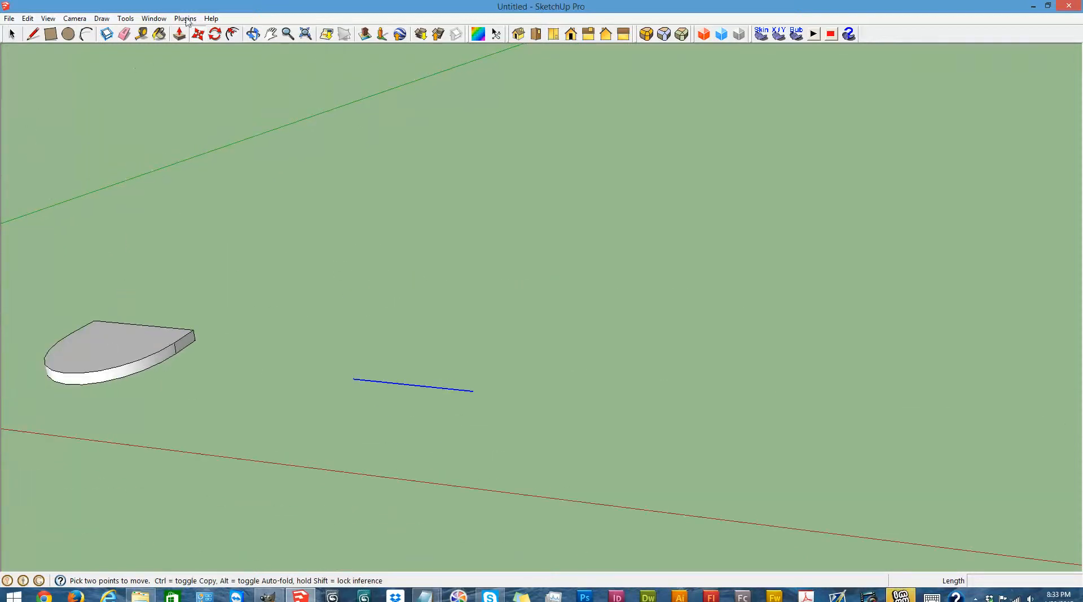
Select the slab's whole top face with its edges and place a copy about 6' 10 1/2" away, near the pasted line
click(272, 40)
drag(296, 226, 621, 264)
click(253, 33)
drag(401, 326, 491, 184)
click(12, 34)
drag(384, 346, 540, 384)
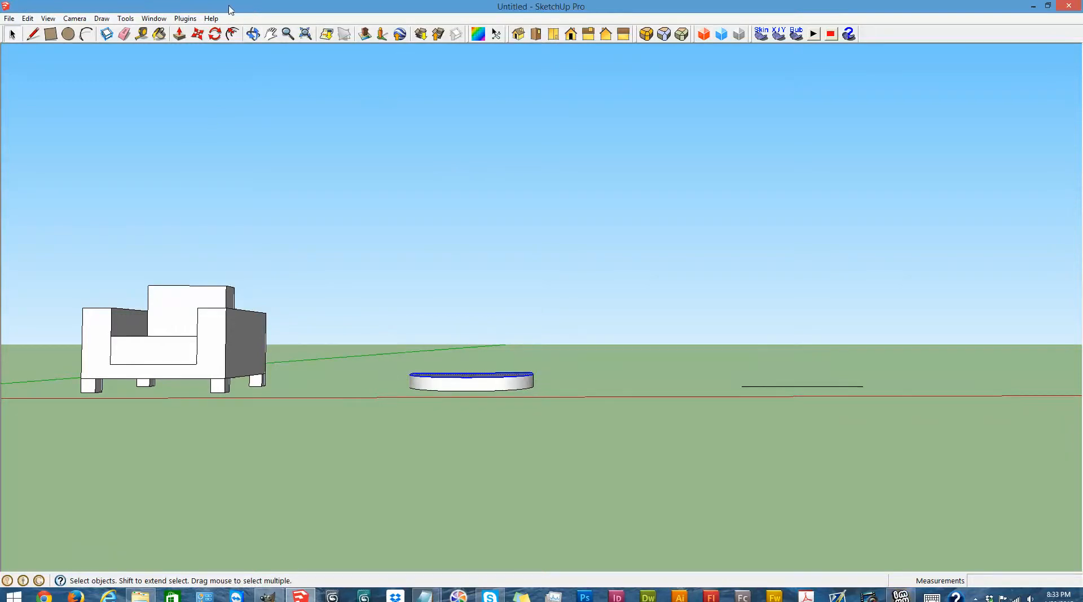
click(252, 34)
drag(401, 237, 390, 354)
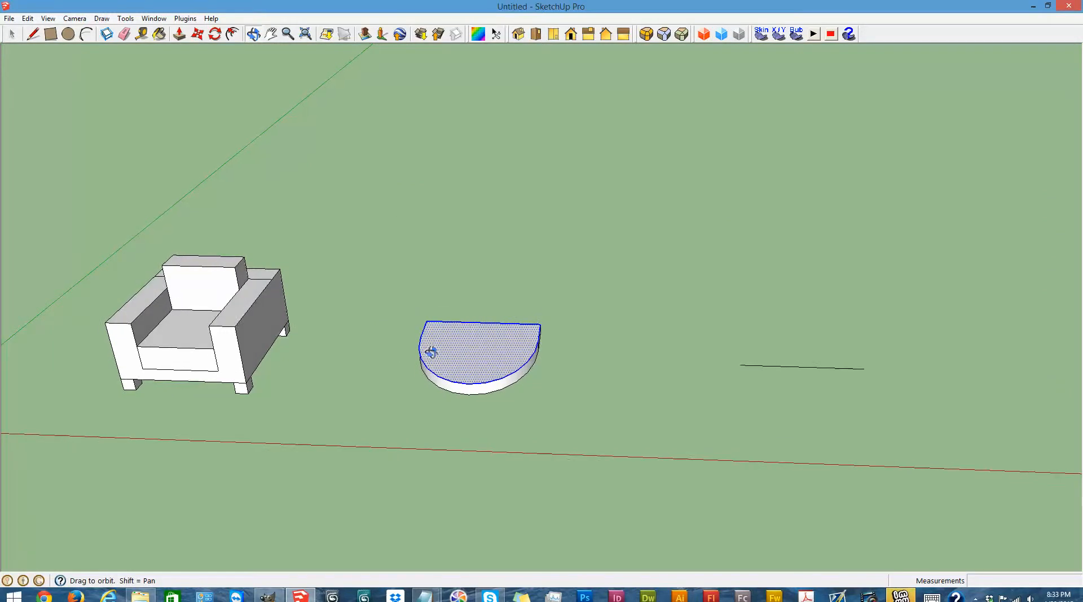
key(m)
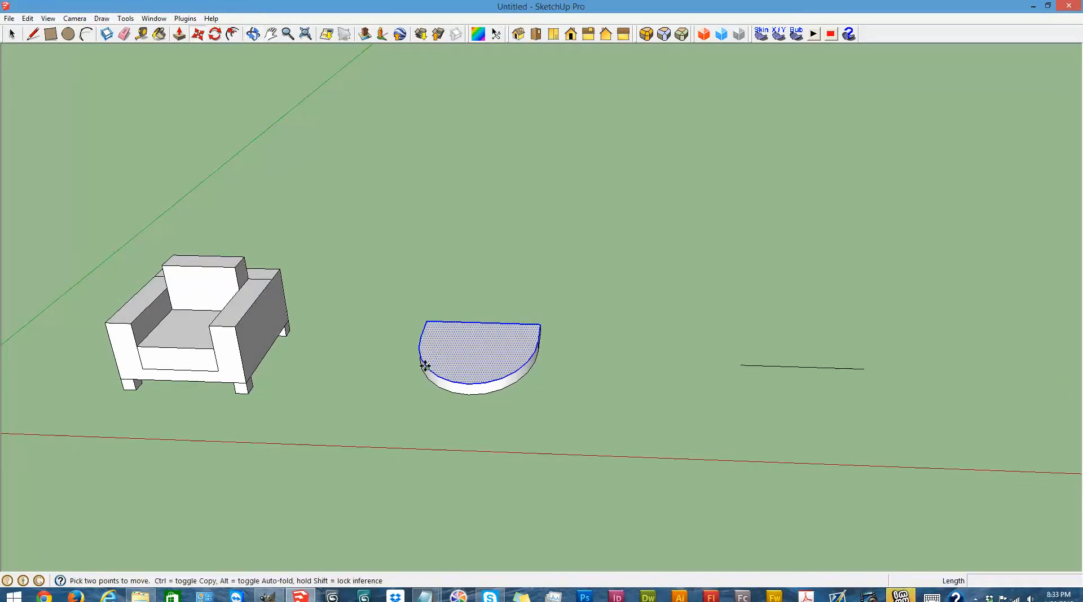
click(558, 326)
click(808, 290)
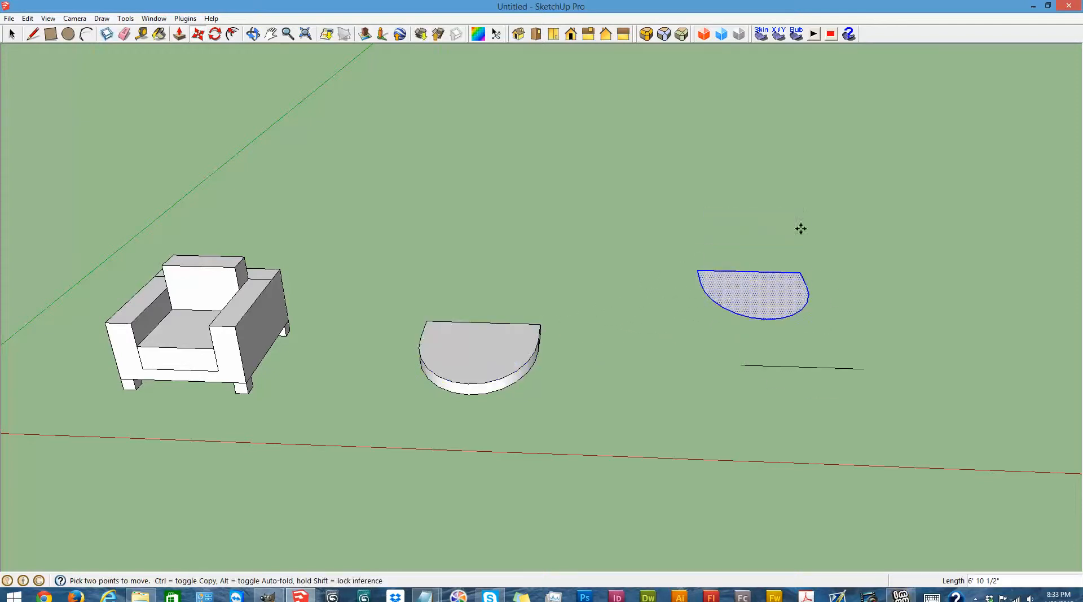
Rotate the copied rounded face upright so its curve is at the top and its straight edge at the bottom
click(253, 33)
drag(462, 361, 415, 226)
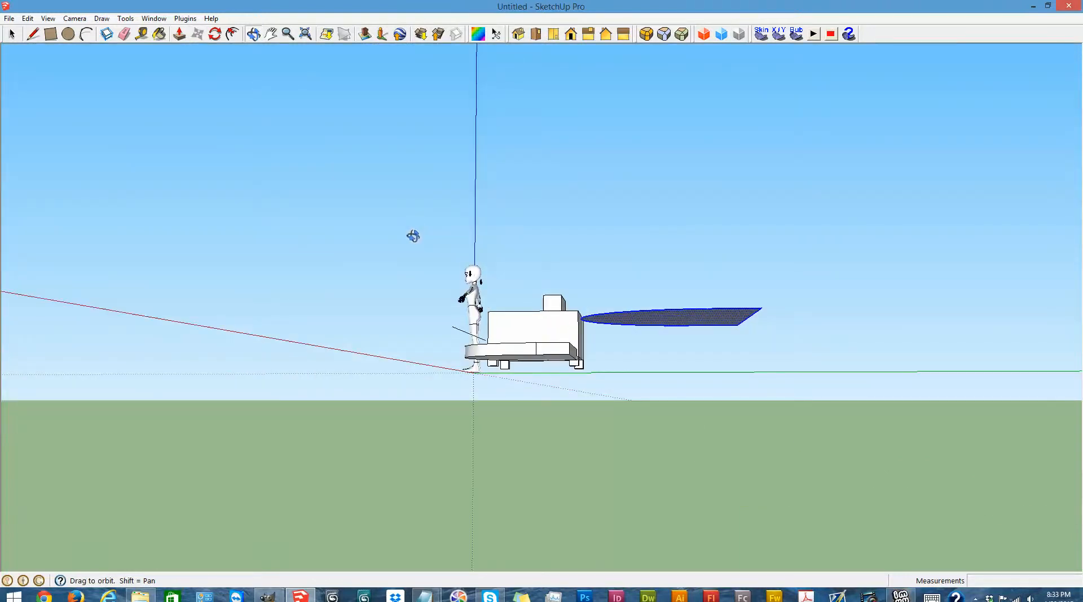
key(q)
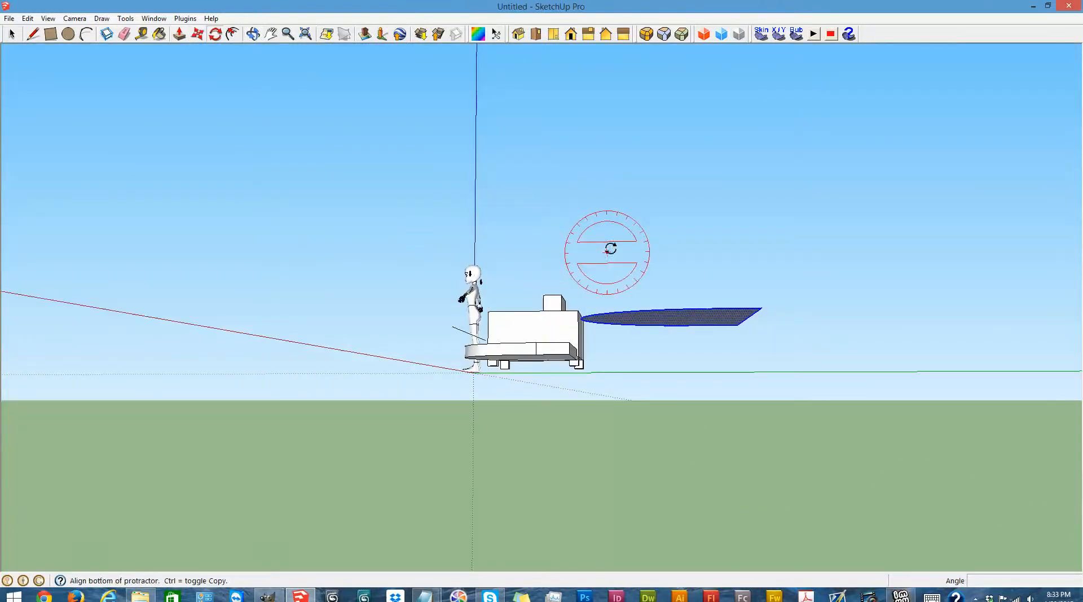
click(604, 292)
click(252, 34)
drag(154, 139, 959, 254)
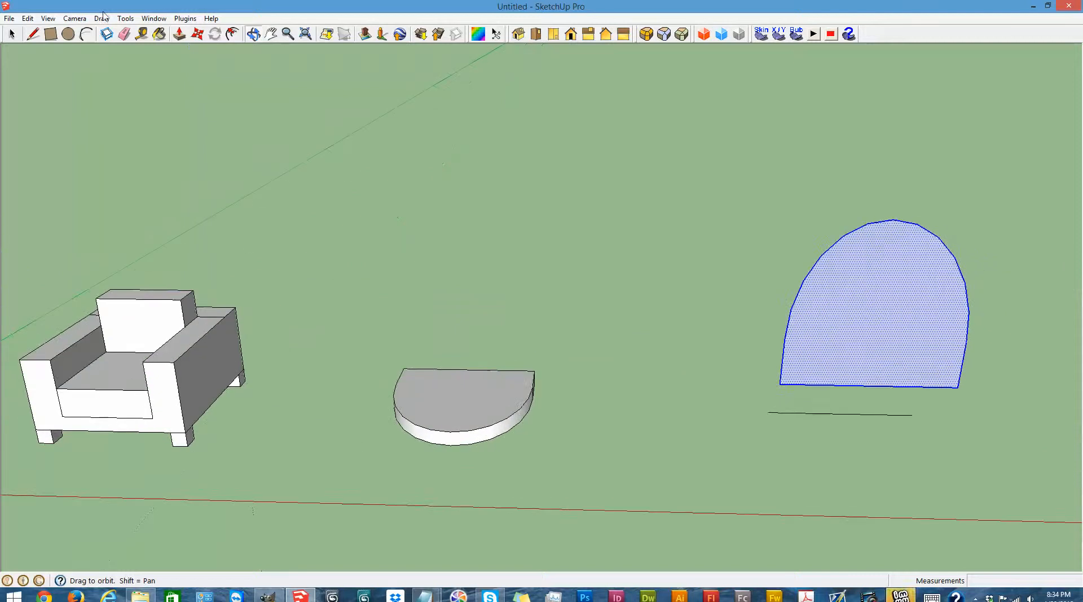
Erase the straight bottom edge of the upright face to leave only the open arch curve
click(11, 34)
click(613, 217)
scroll(638, 280, down, 6)
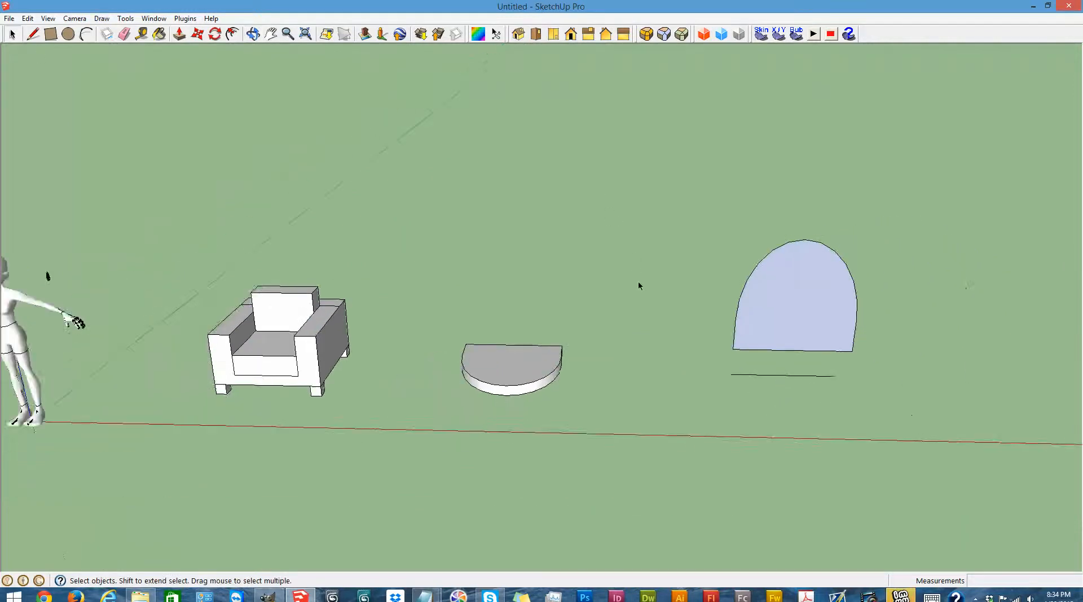
scroll(959, 254, up, 2)
click(124, 34)
click(648, 338)
scroll(980, 234, up, 4)
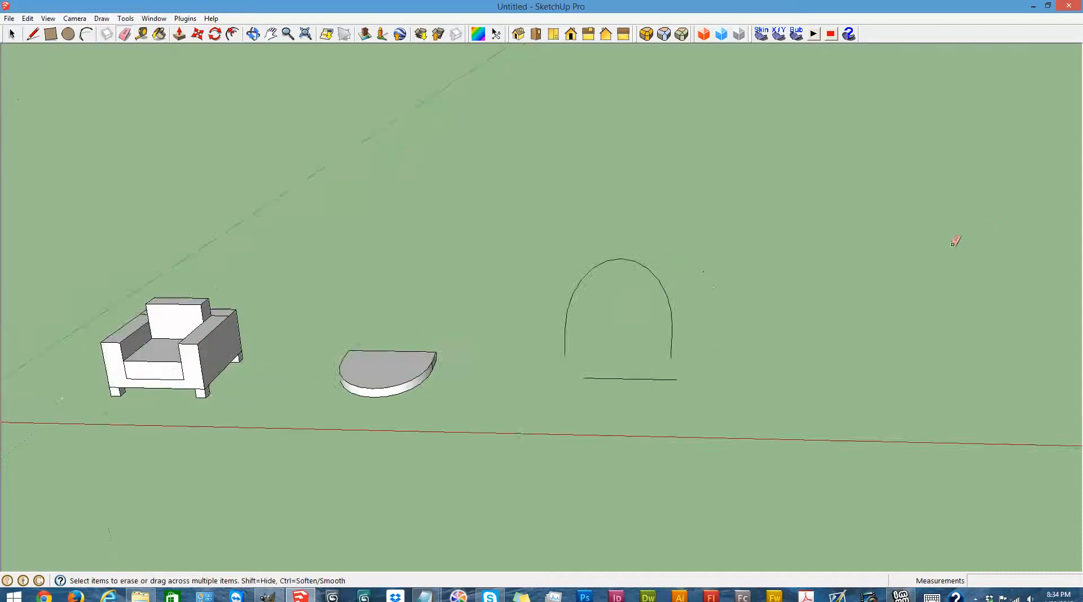
Draw a circle with a 1.5" radius centred on one lower end of the arch curve
click(254, 34)
drag(469, 357, 491, 433)
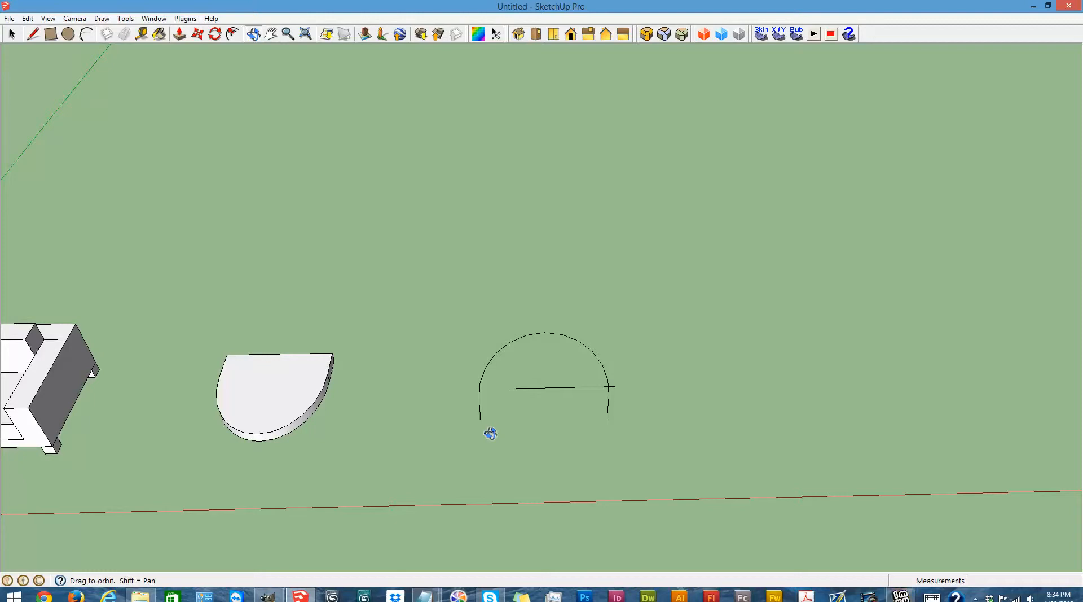
click(68, 34)
click(481, 421)
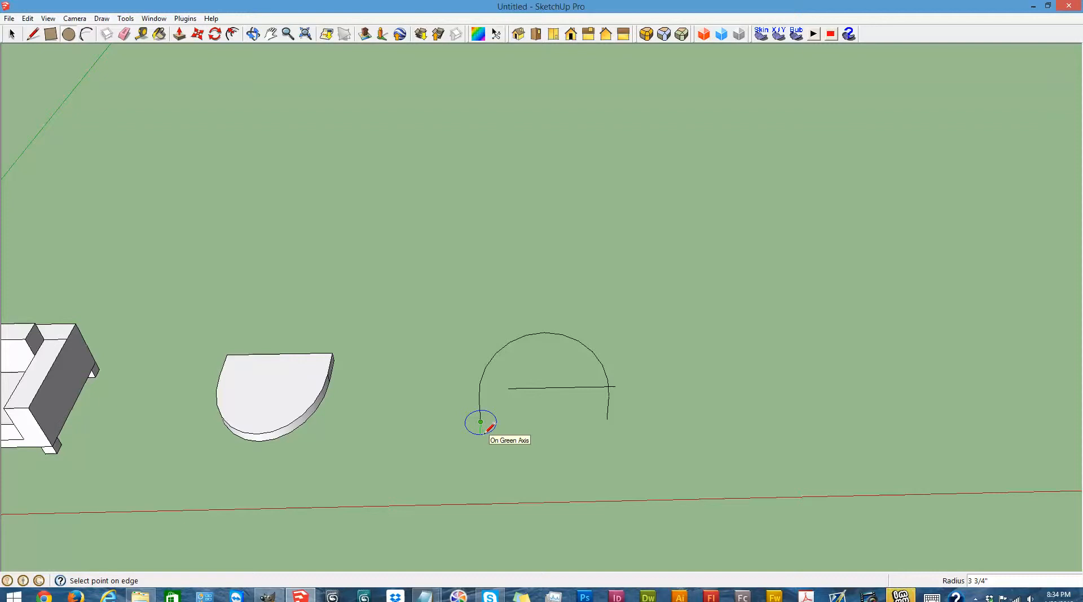
text(1.5)
key(Return)
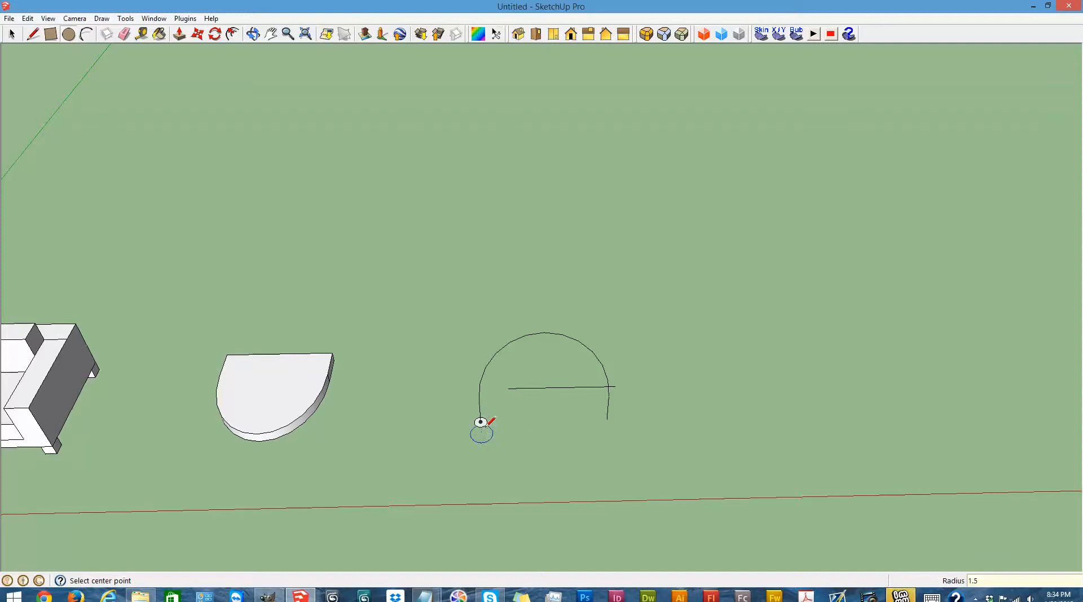
Sweep the circle along the arch curve into a tube with Follow Me and erase the leftover straight line
scroll(835, 235, up, 2)
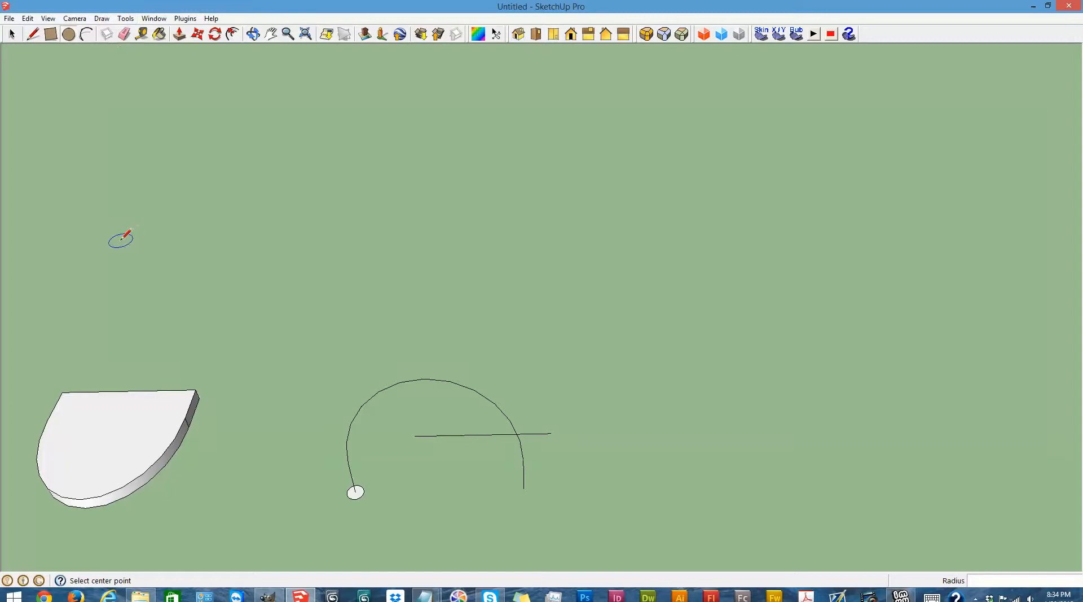
key(p)
drag(357, 498, 526, 497)
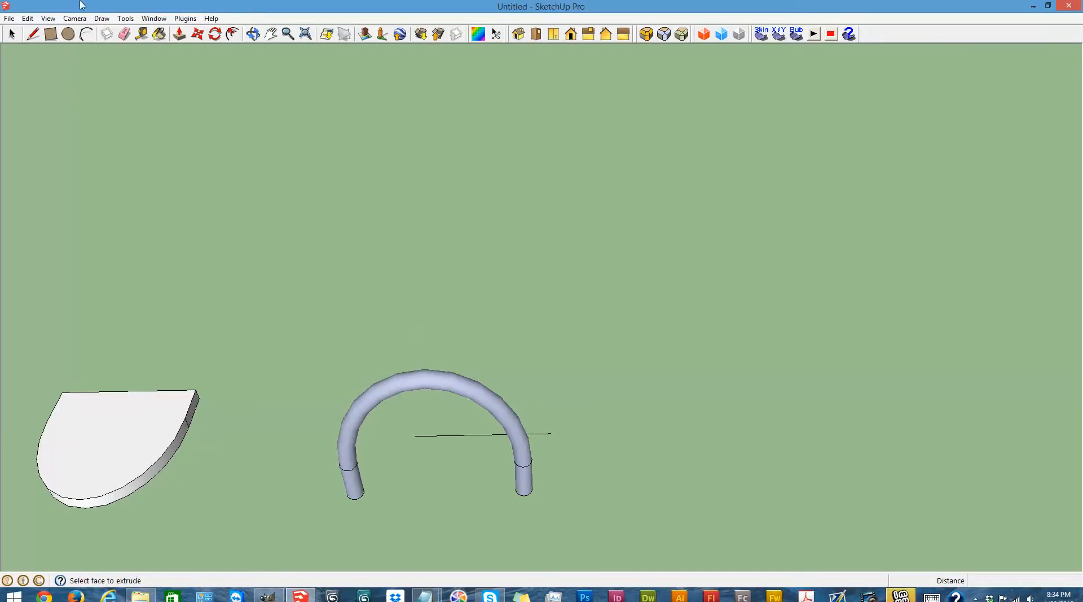
click(125, 33)
click(437, 437)
Reverse the faces of the whole arch tube and make it a group
click(15, 34)
mouse_move(289, 234)
mouse_down()
mouse_move(479, 568)
mouse_move(602, 562)
mouse_up()
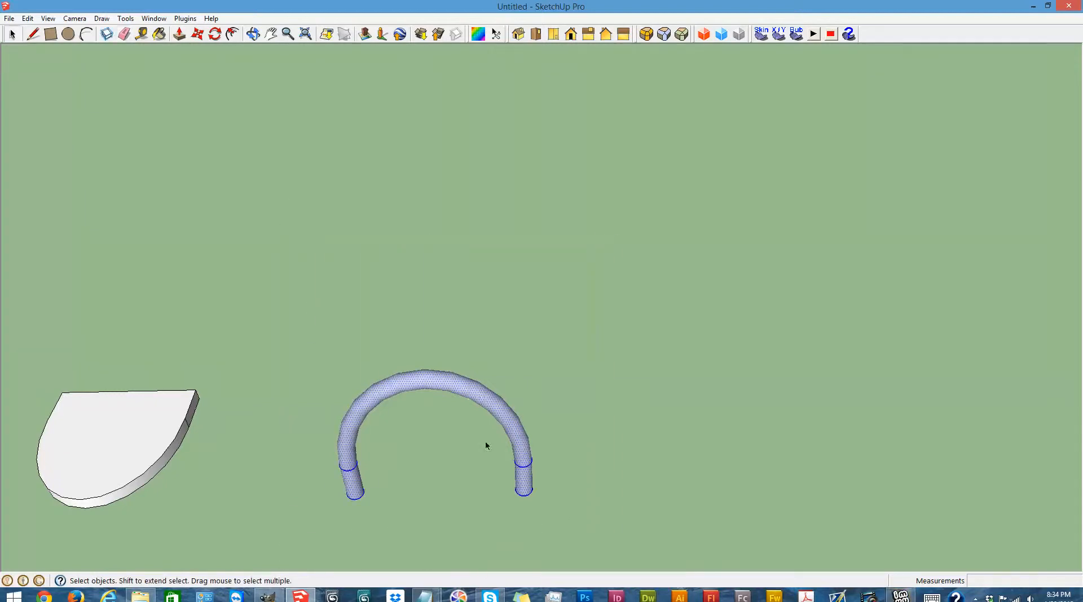
right_click(472, 391)
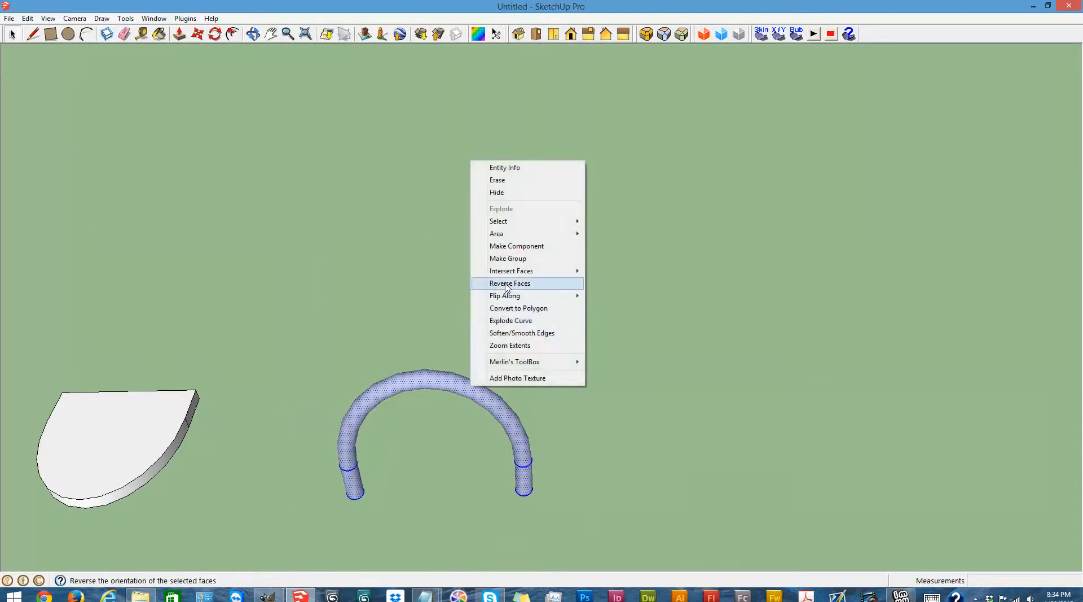
click(507, 284)
right_click(451, 385)
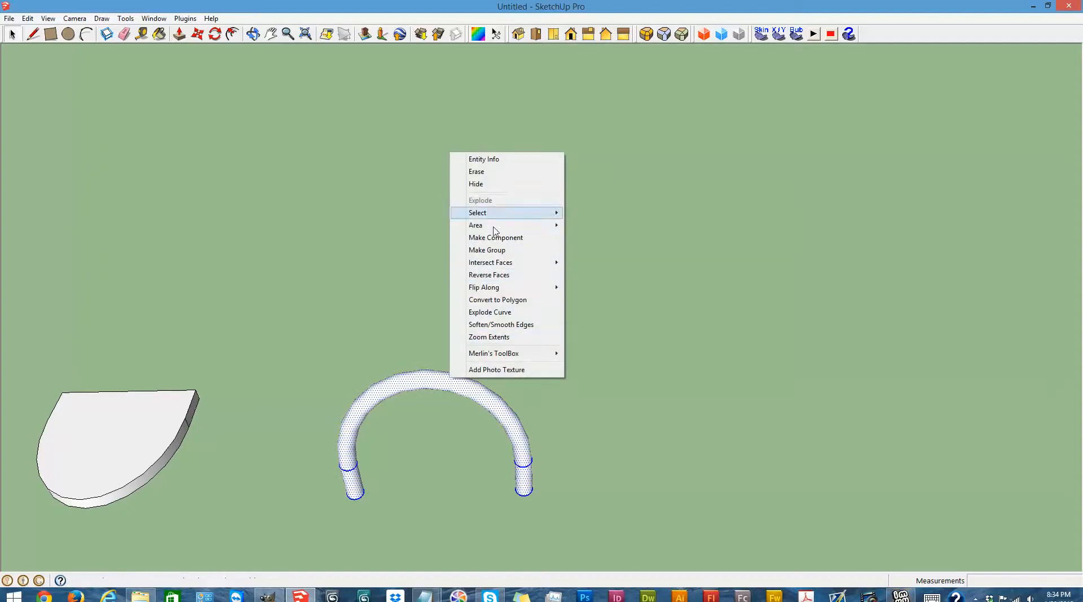
click(499, 253)
Move the arch group by a bottom corner onto the back corner of the slab's top
scroll(333, 356, down, 5)
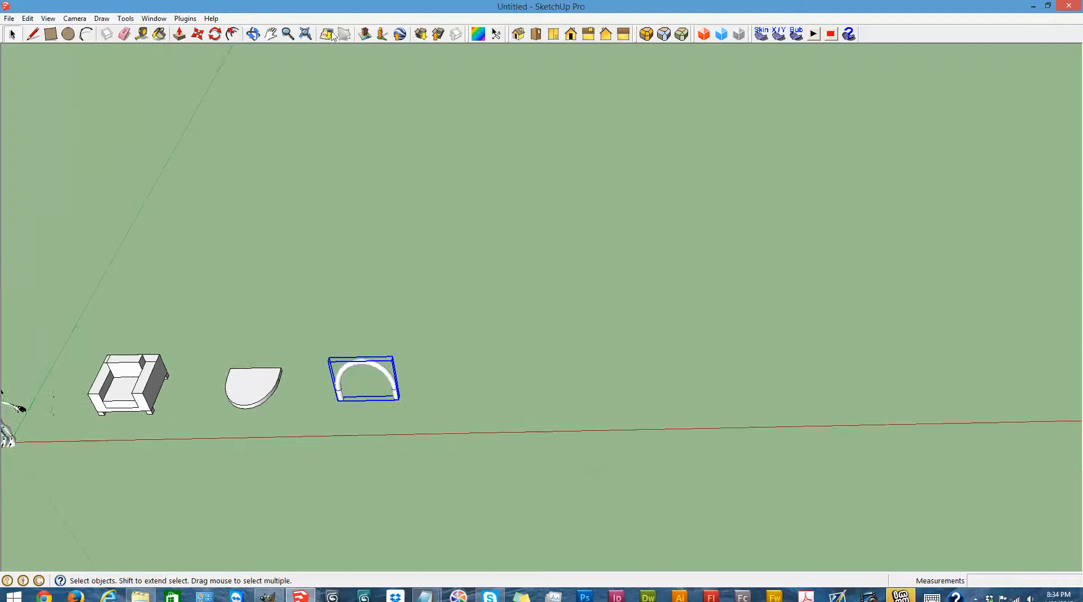
click(254, 33)
drag(224, 430, 317, 400)
scroll(164, 563, up, 1)
scroll(342, 382, up, 3)
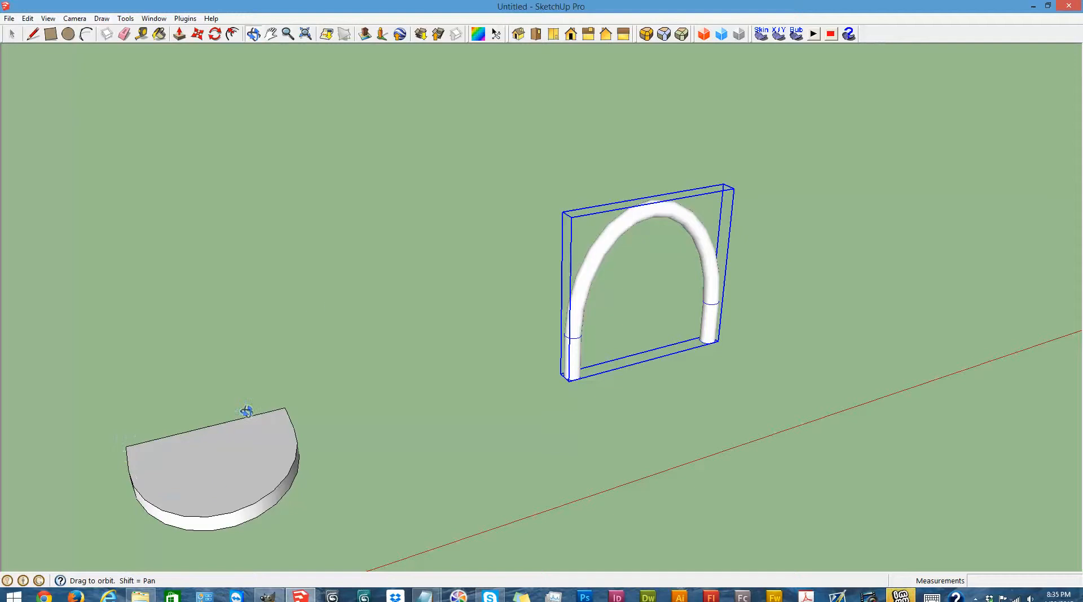
drag(271, 67, 469, 281)
key(m)
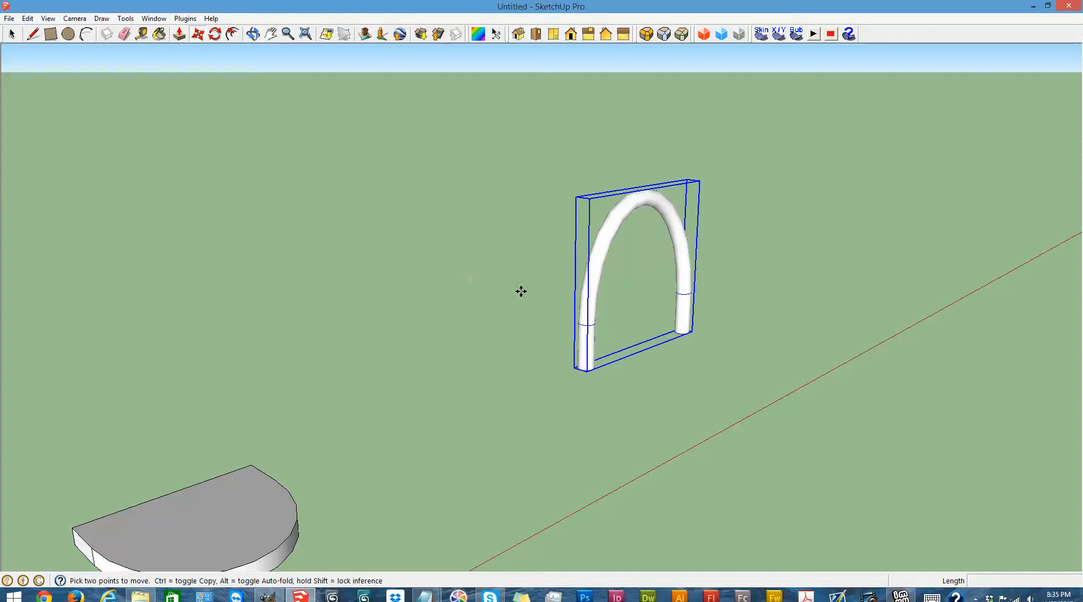
click(588, 373)
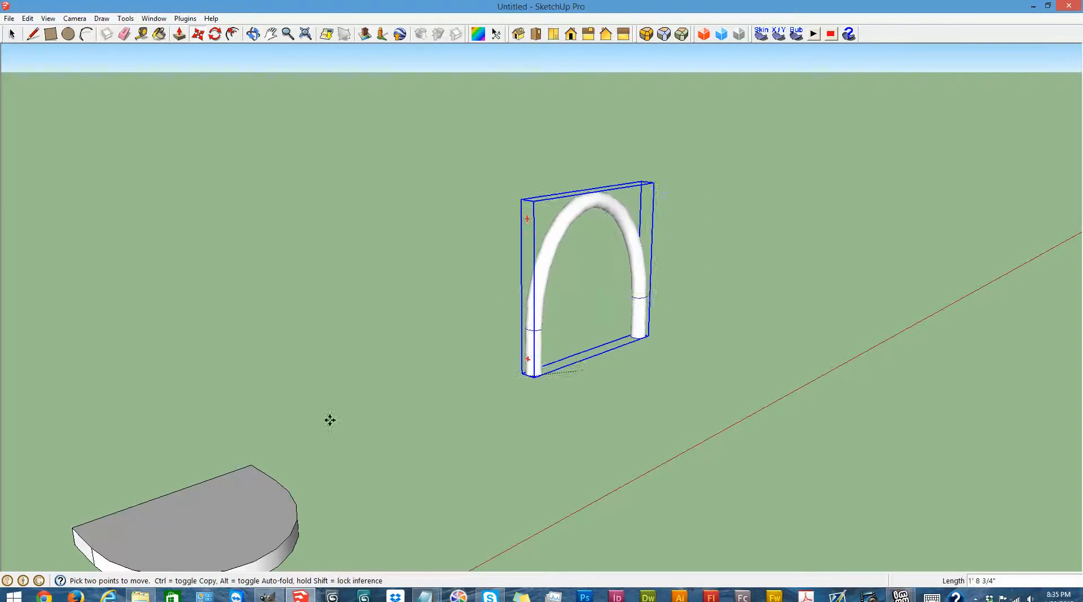
click(78, 533)
Scale the arch group narrower along the red axis so both legs fit within the slab's back edge
click(252, 34)
drag(138, 415, 428, 442)
scroll(416, 254, up, 4)
drag(615, 325, 246, 321)
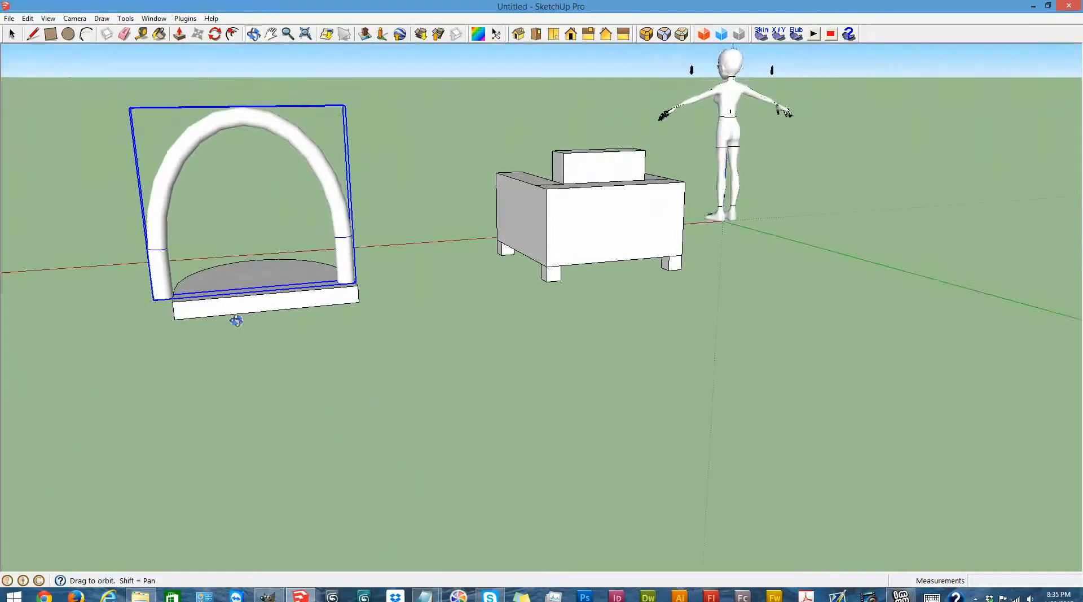
key(s)
scroll(194, 315, up, 5)
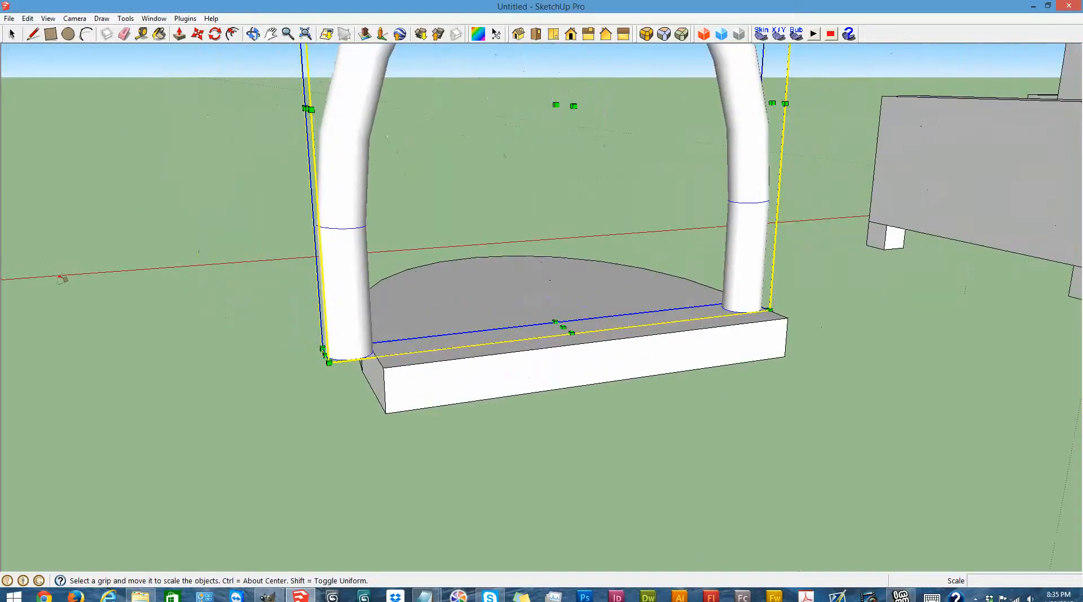
drag(404, 376, 463, 372)
Move the arch group about 2 5/16" backward so it sits flush with the slab's straight back edge
scroll(582, 275, down, 5)
click(253, 34)
drag(317, 89, 863, 476)
scroll(701, 481, up, 5)
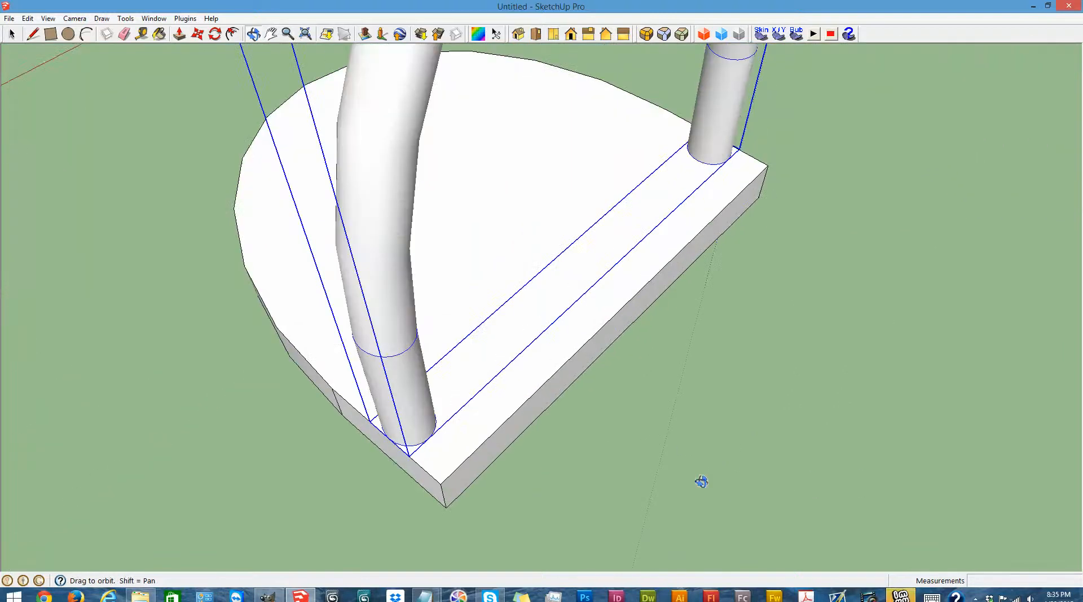
key(m)
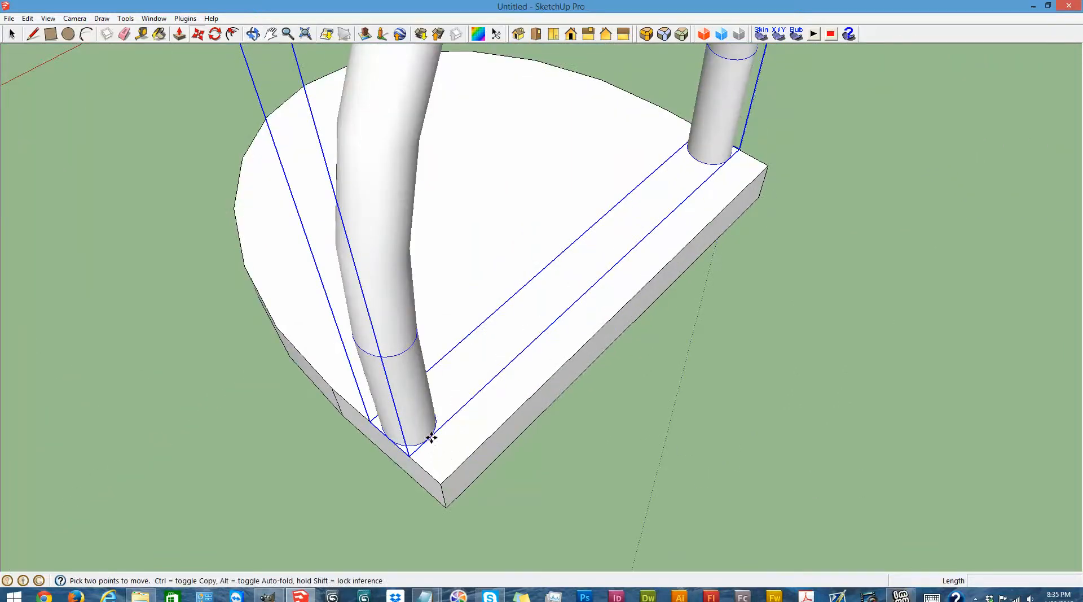
click(430, 438)
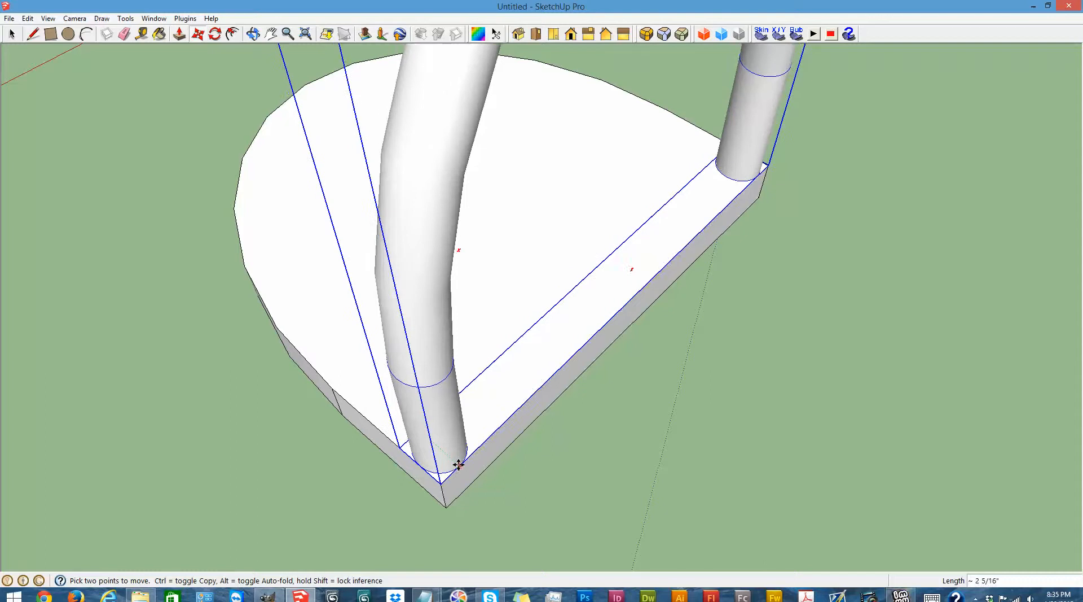
Paste a copy of the arch group on the ground behind the slab
scroll(466, 460, down, 10)
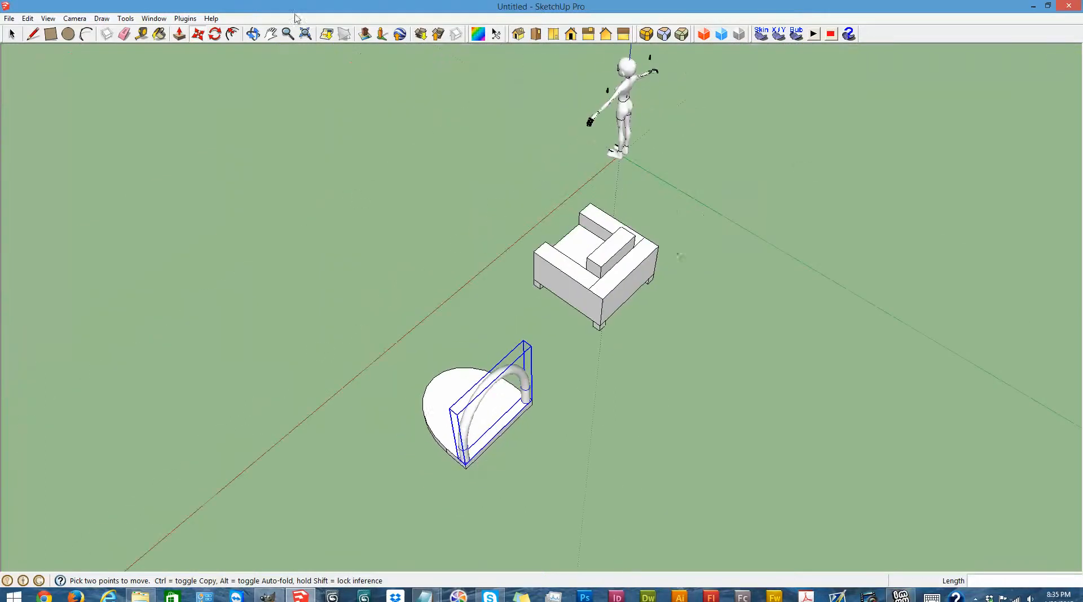
click(253, 35)
drag(298, 432, 573, 266)
key(ctrl+v)
click(668, 361)
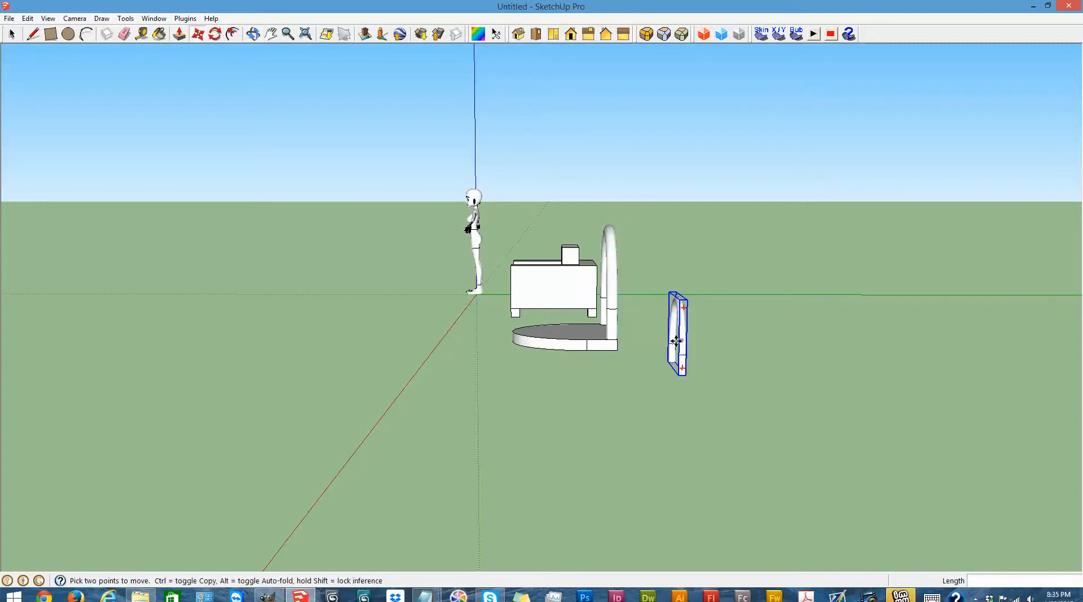
Rotate the pasted arch copy 180 degrees so its curve points down
key(q)
click(698, 255)
click(750, 262)
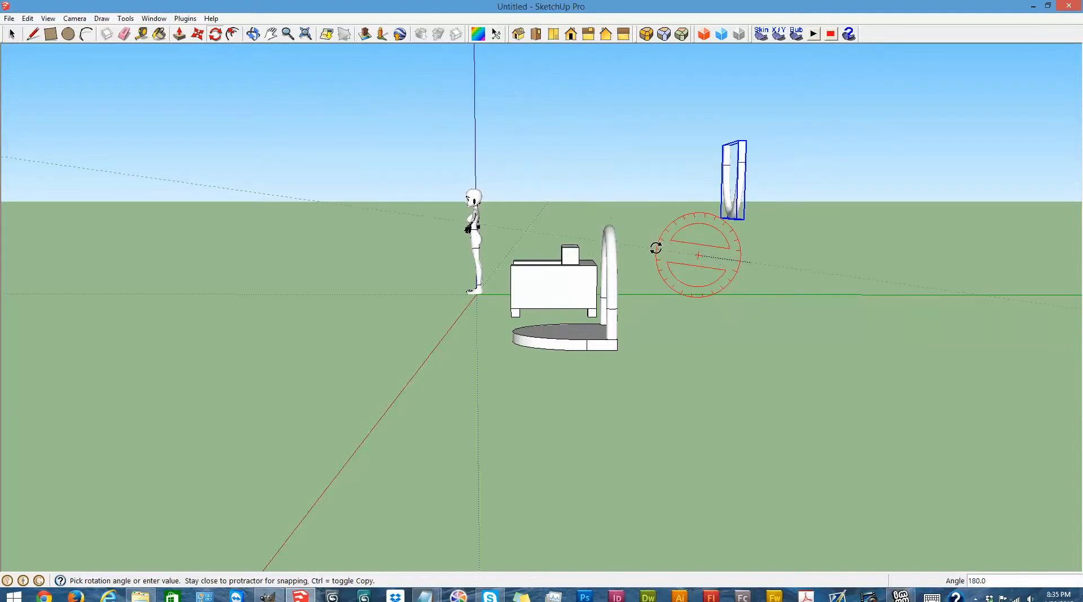
click(655, 247)
Move the inverted arch copy beneath the slab so its leg tops meet the underside at the straight back edge
scroll(928, 156, up, 2)
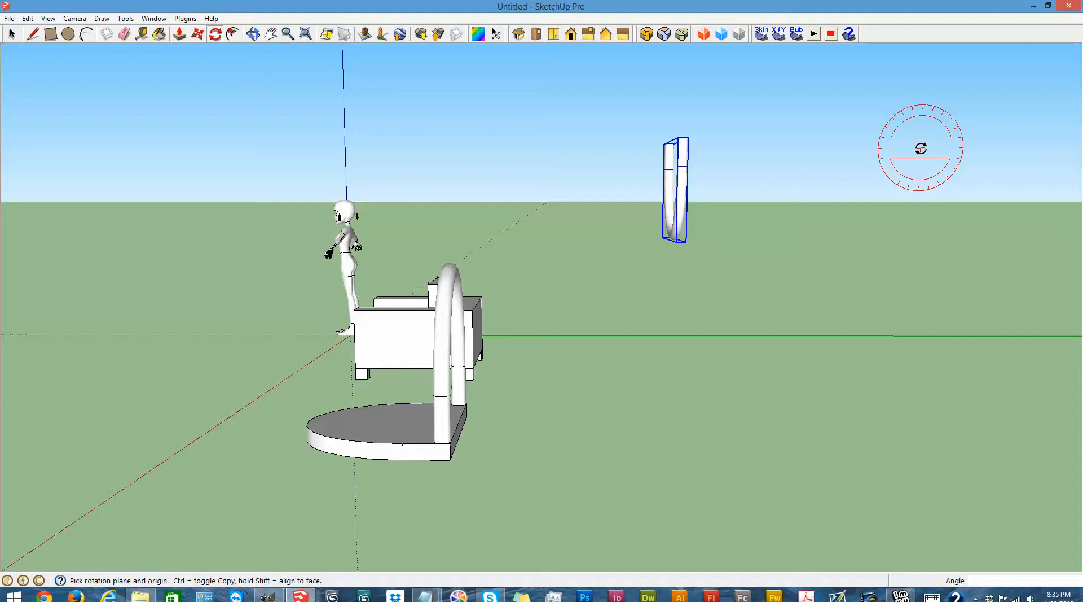
key(m)
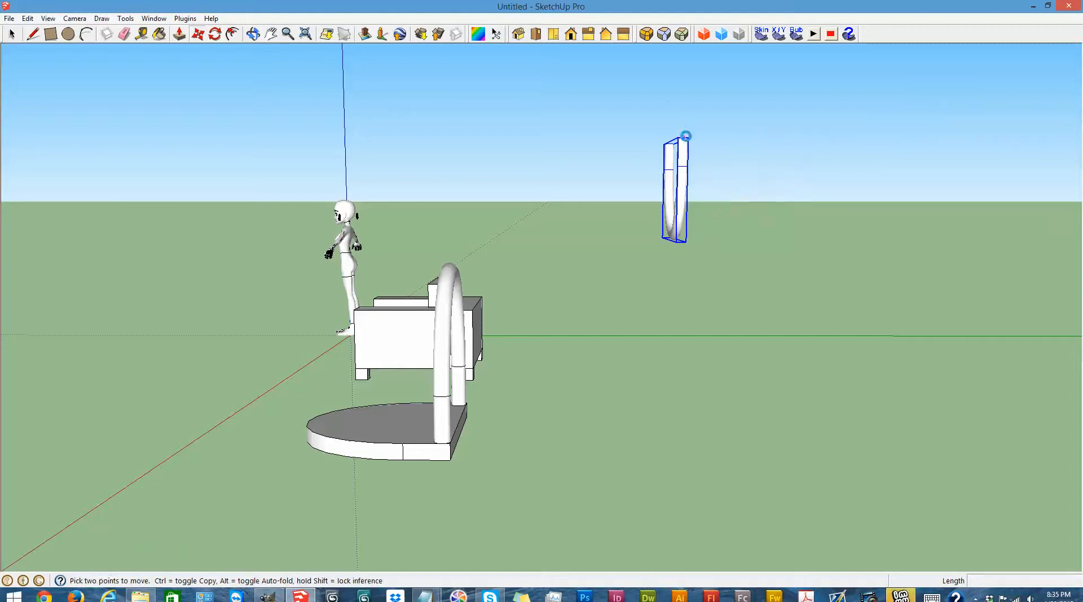
click(684, 136)
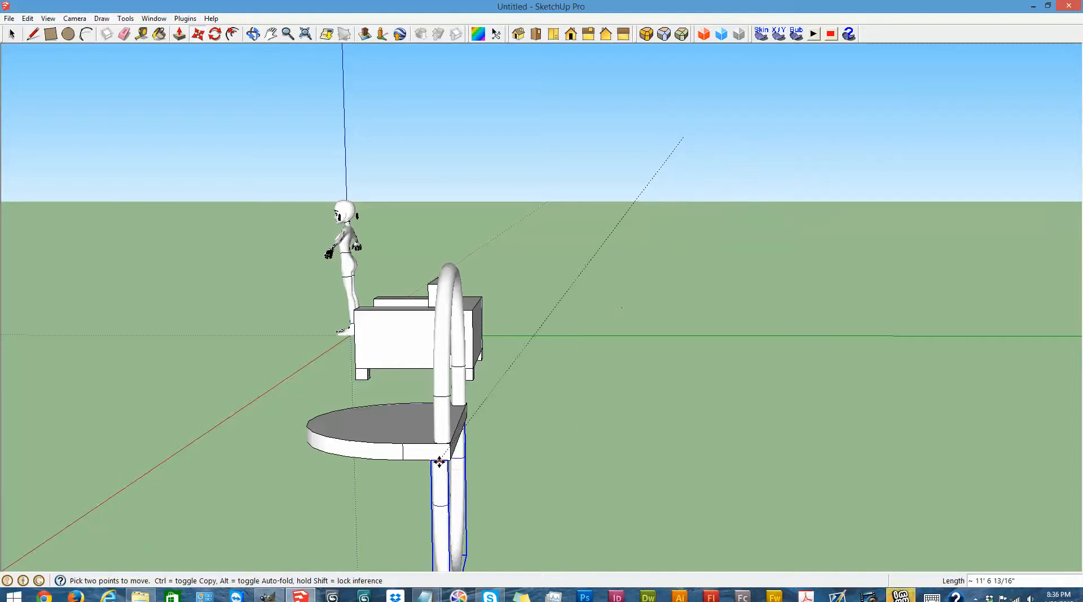
scroll(440, 462, up, 6)
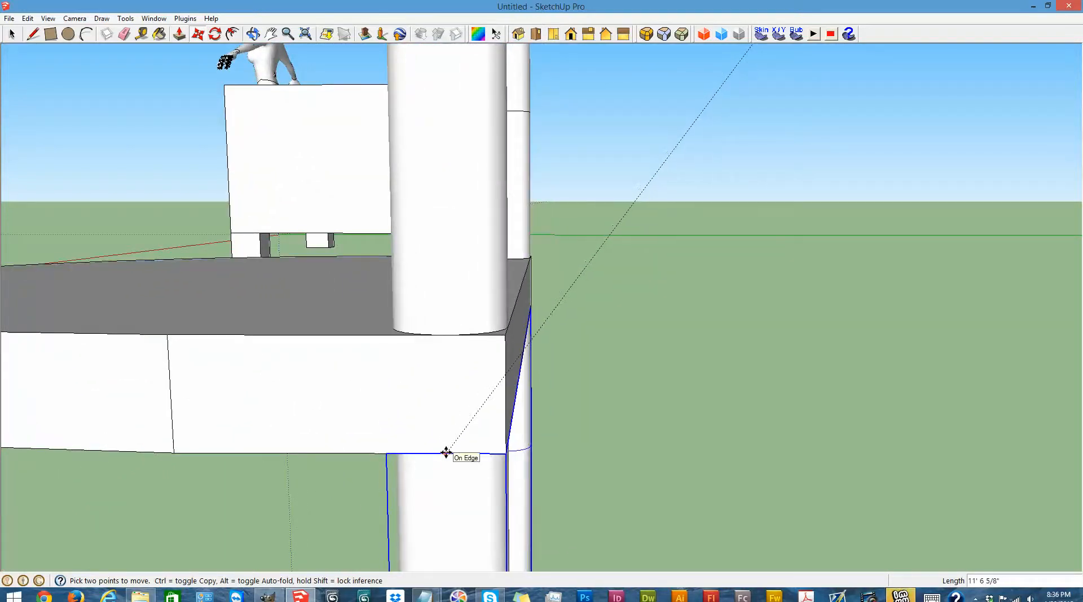
scroll(446, 451, down, 7)
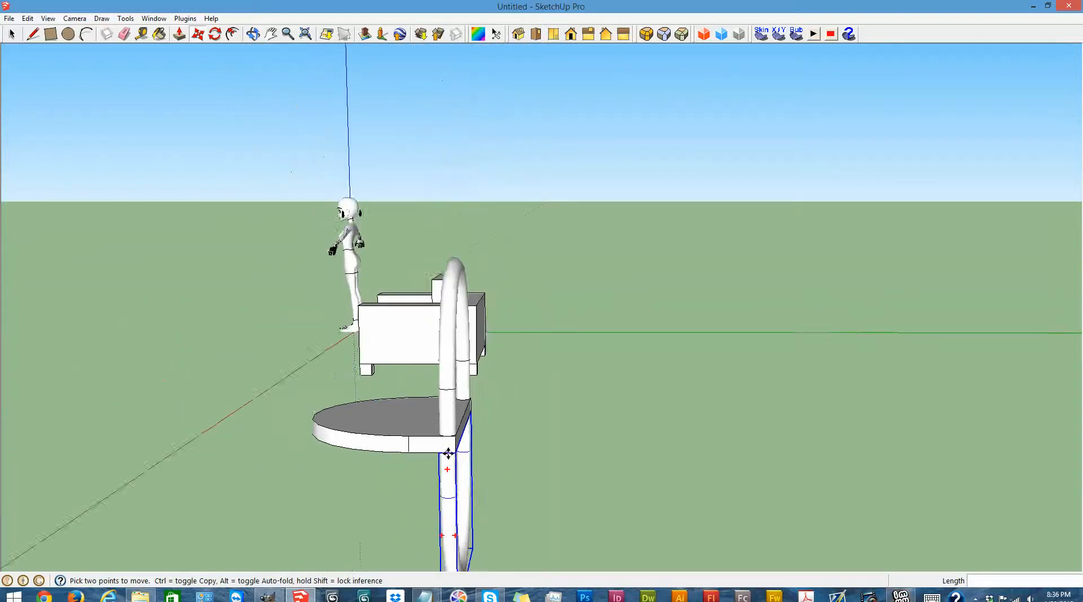
Copy the lower arch about 1' 7 1/2" forward beneath the slab to form the front legs
scroll(448, 453, down, 1)
click(250, 35)
drag(222, 232, 286, 328)
key(m)
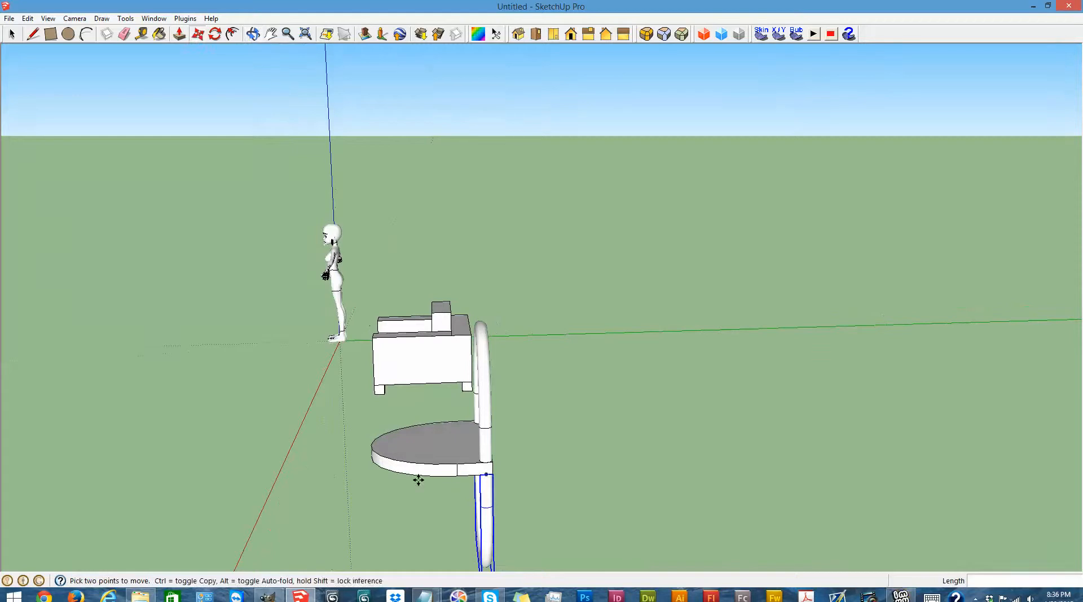
ctrl+click(481, 474)
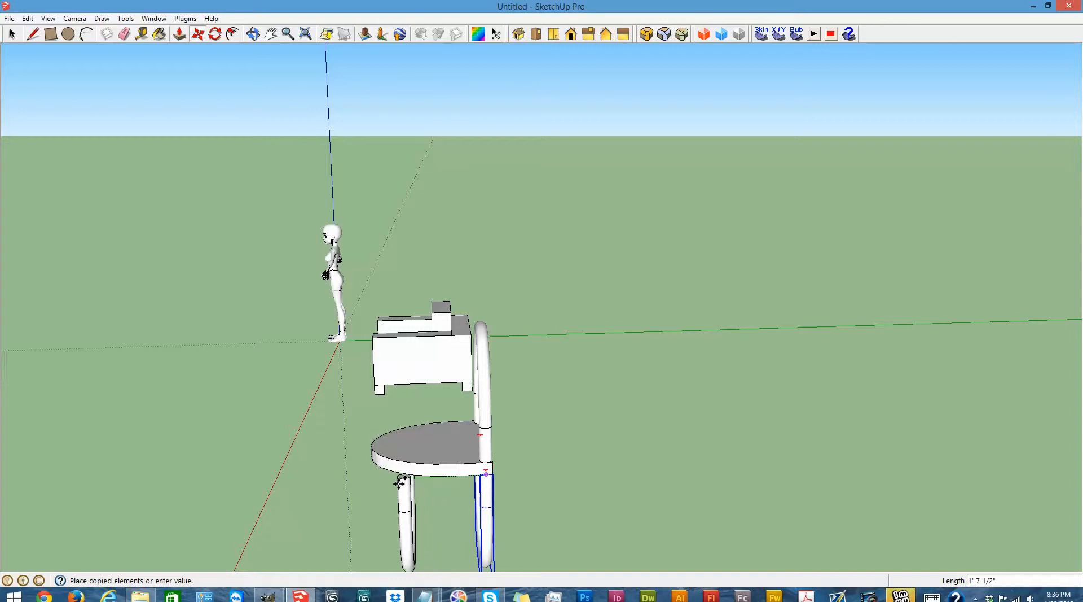
click(399, 482)
Narrow the front leg arch along the red axis from both sides, scaling by about 0.88 and 0.85
click(253, 34)
drag(205, 266, 730, 503)
key(s)
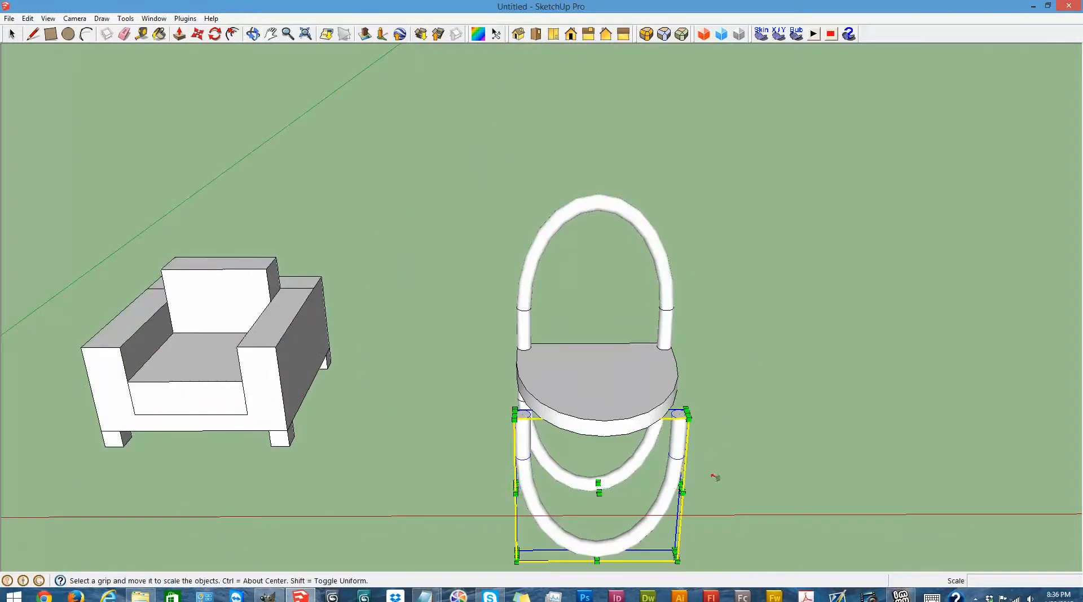
drag(681, 488, 637, 496)
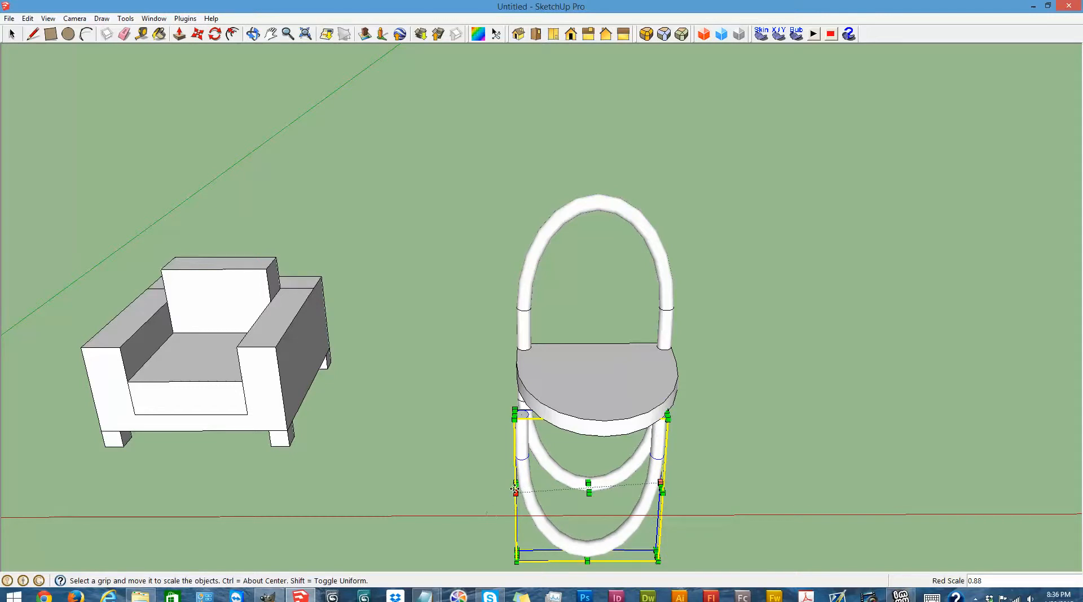
drag(524, 485, 538, 487)
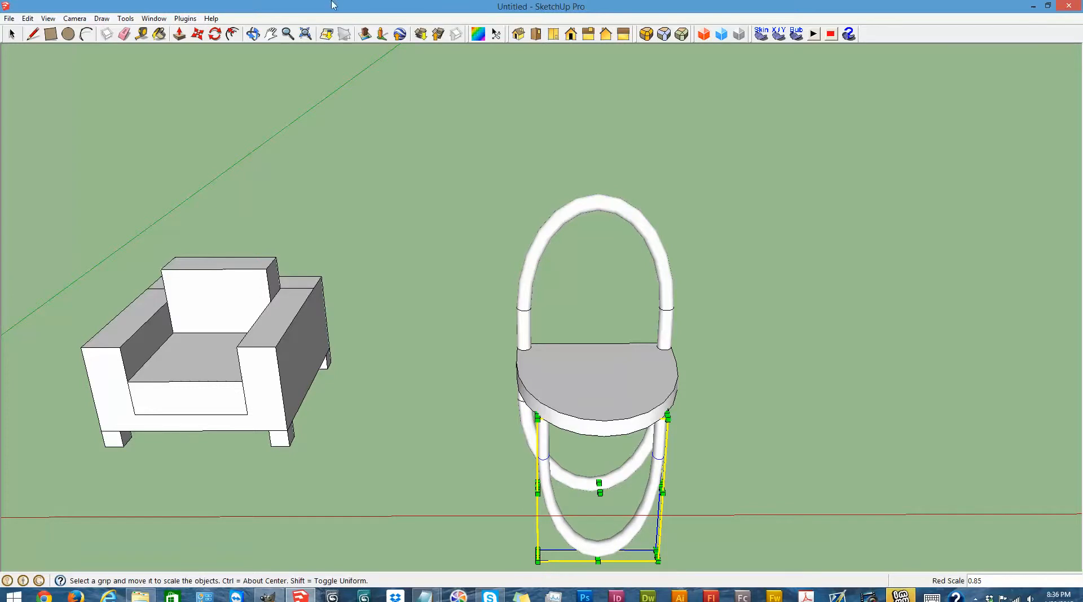
Select the whole slab chair with its arches and bring it to the origin using Merlin's ToolBox
click(260, 34)
drag(866, 399, 350, 148)
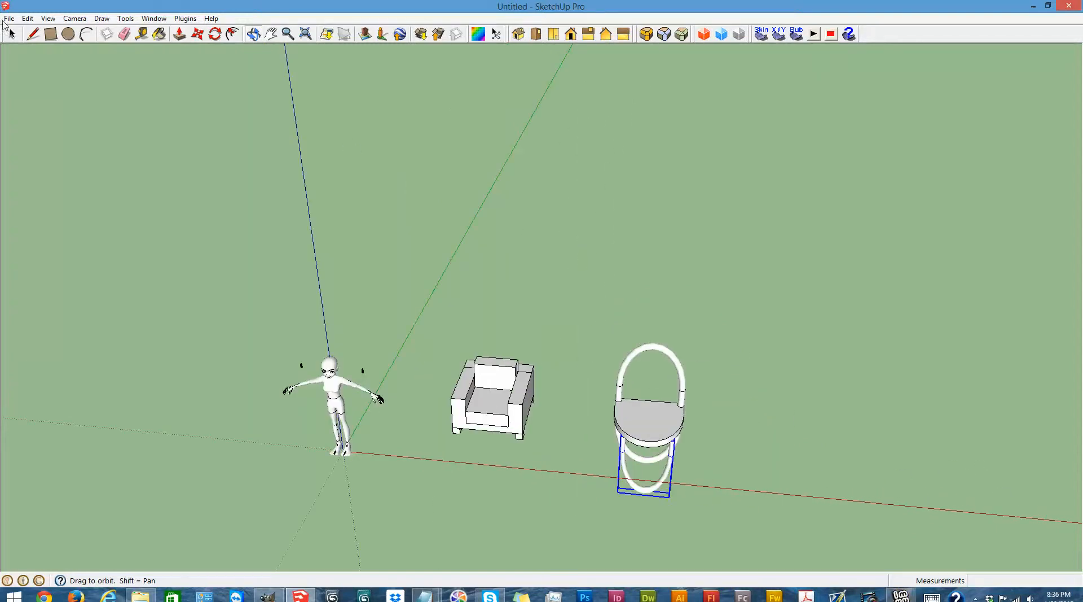
click(10, 37)
drag(585, 460, 754, 531)
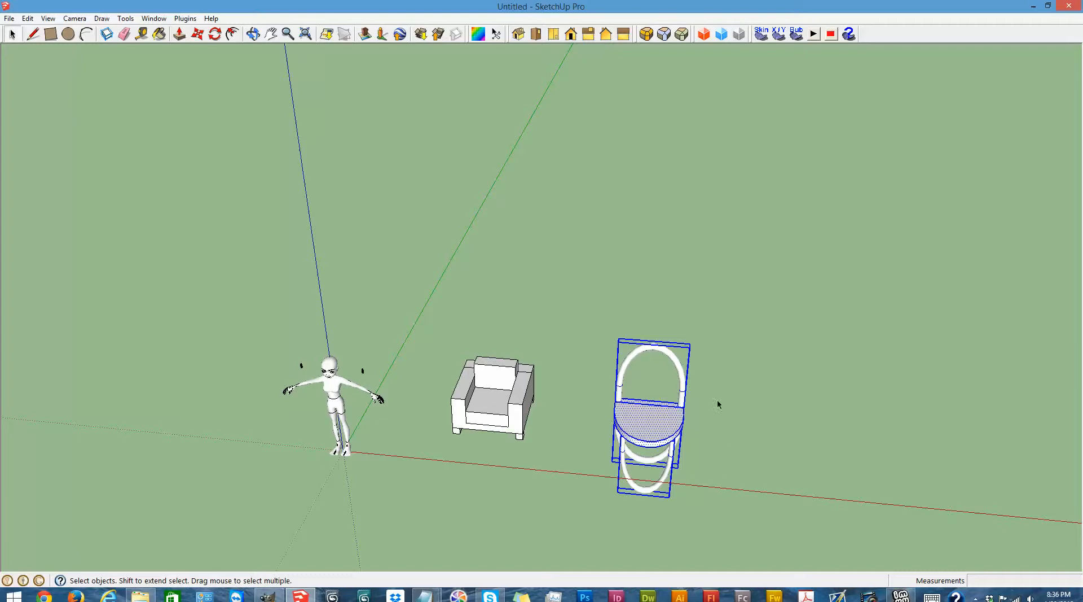
right_click(668, 428)
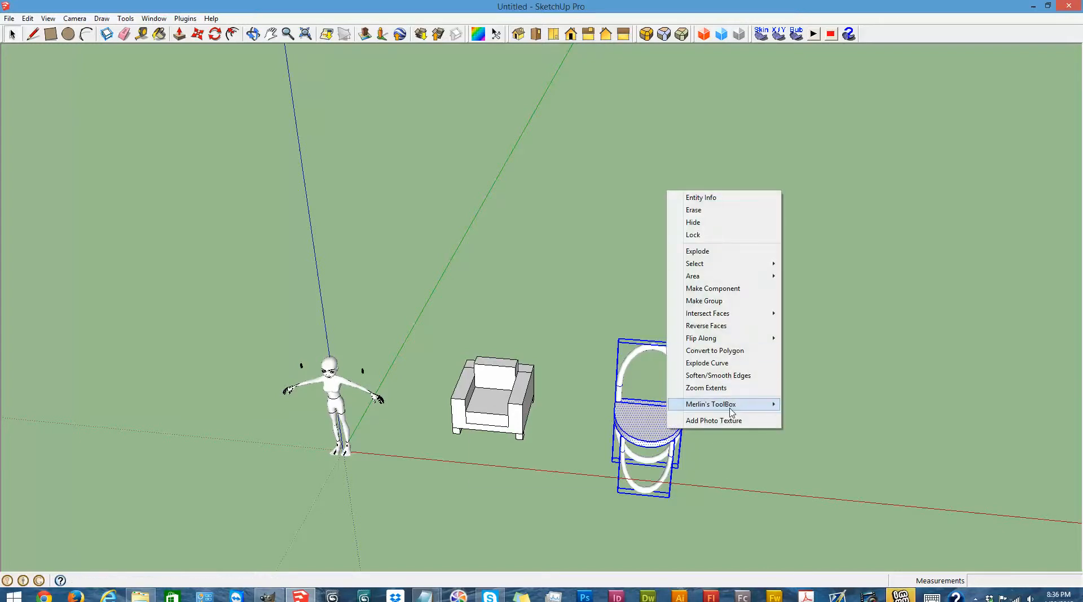
mouse_move(728, 404)
click(570, 408)
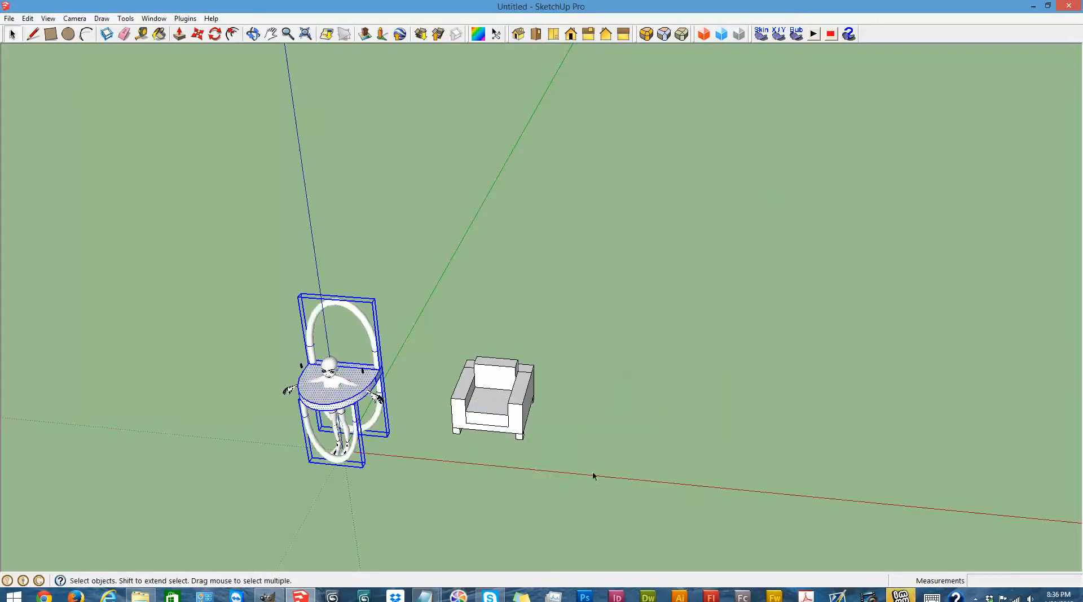
Move the slab chair away from the avatar along the red axis, past the armchair
key(m)
click(543, 471)
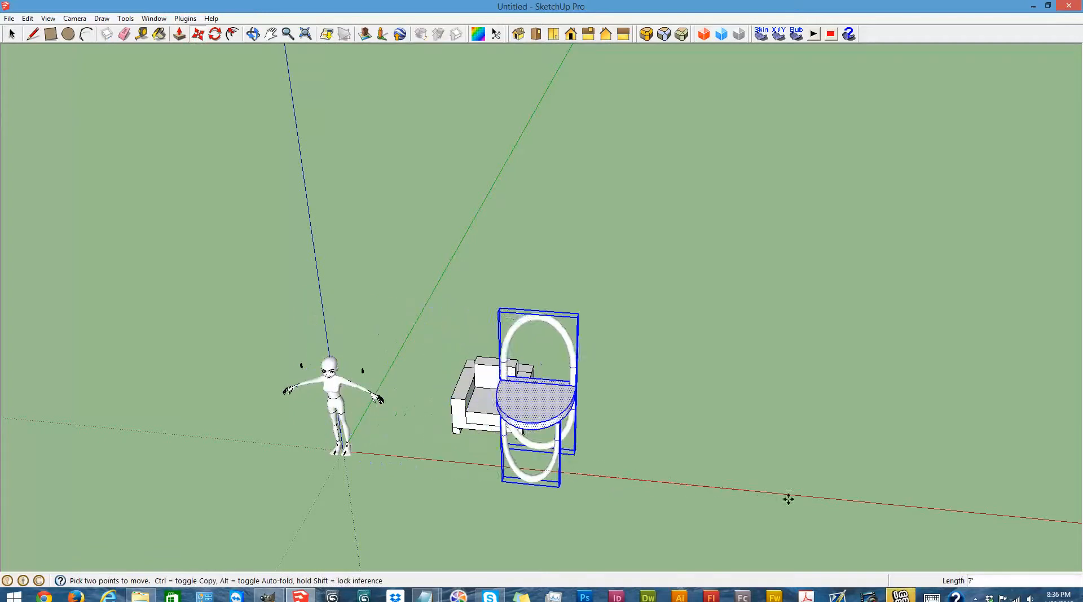
drag(735, 492, 841, 500)
click(841, 501)
Scale the whole slab chair down uniformly from a corner to suit the avatar and armchair
click(254, 33)
drag(440, 413, 479, 241)
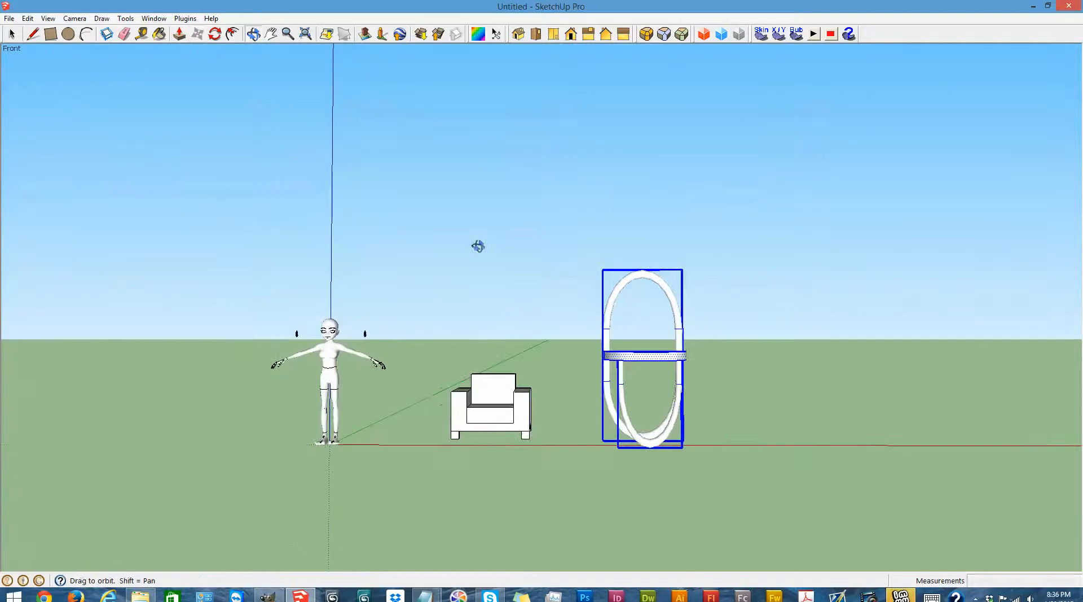
key(s)
drag(691, 265, 333, 552)
Move the scaled slab chair back along the green axis so it lines up beside the armchair
click(253, 34)
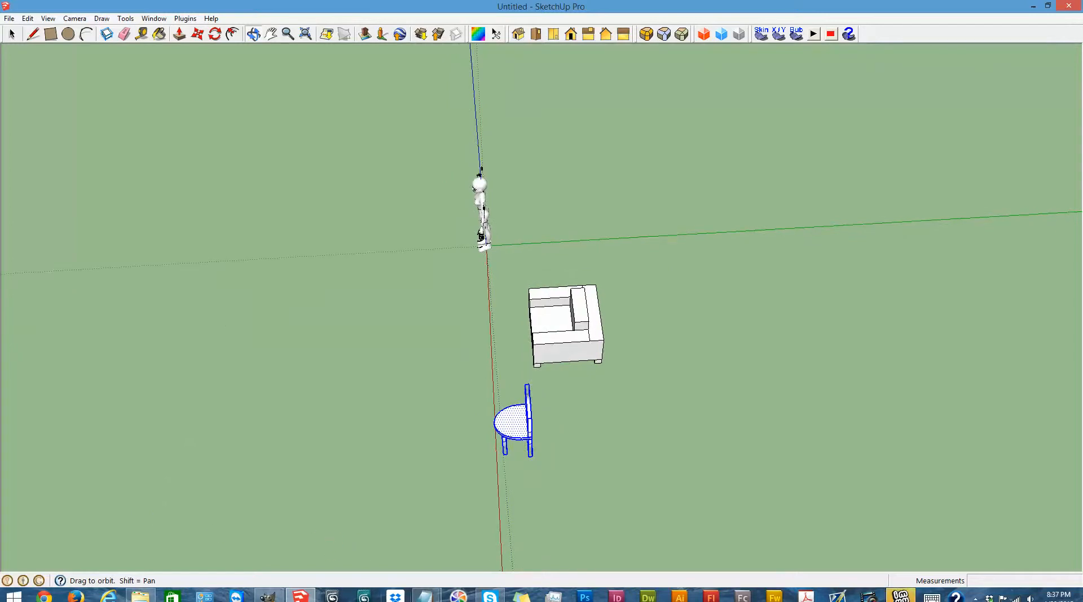
key(m)
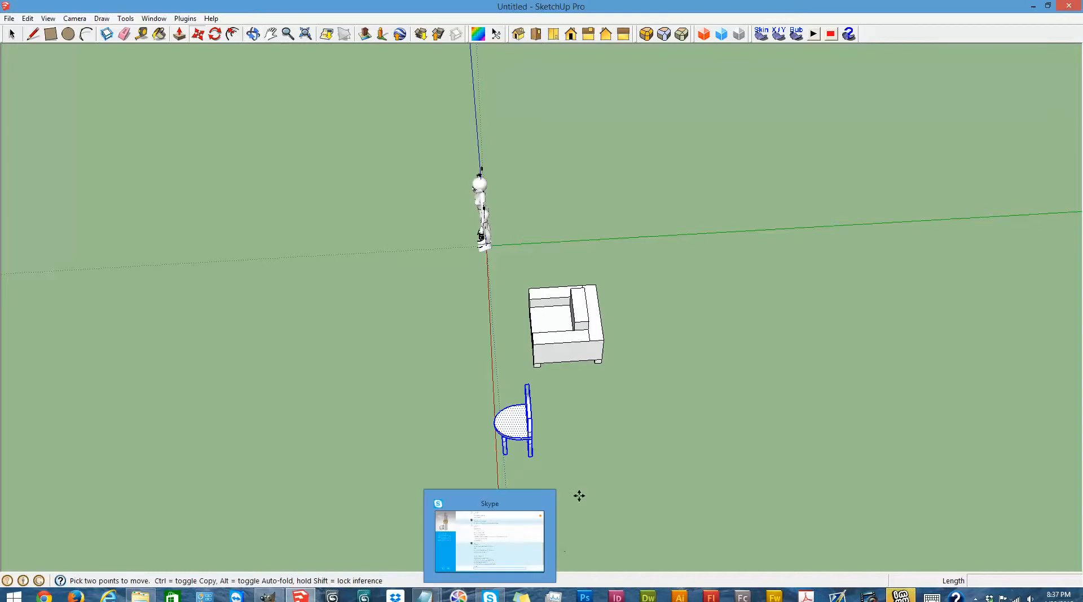
click(553, 430)
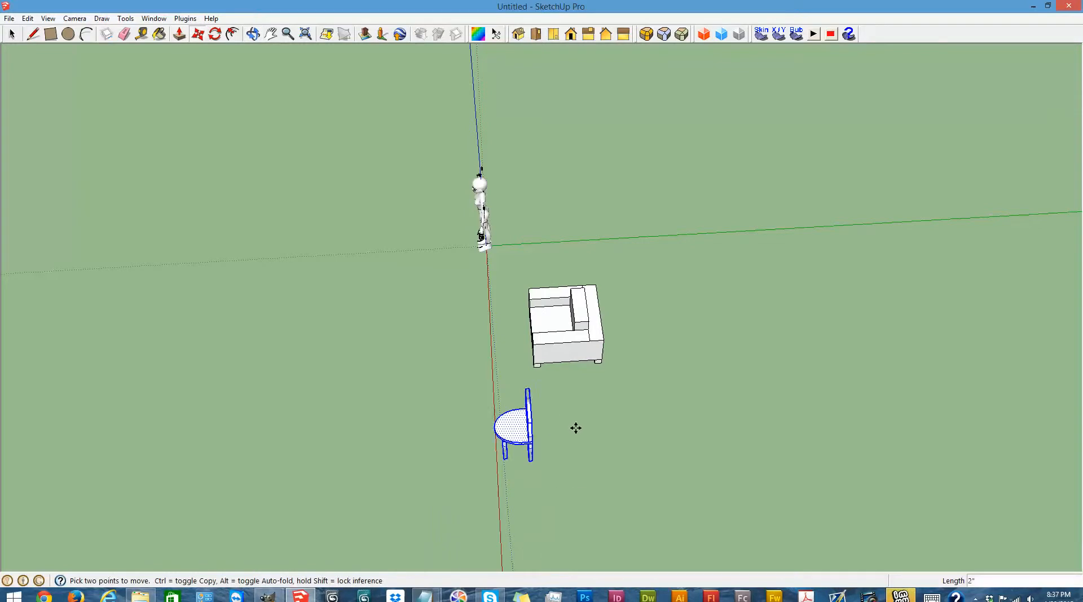
click(628, 428)
click(253, 34)
drag(186, 442, 692, 232)
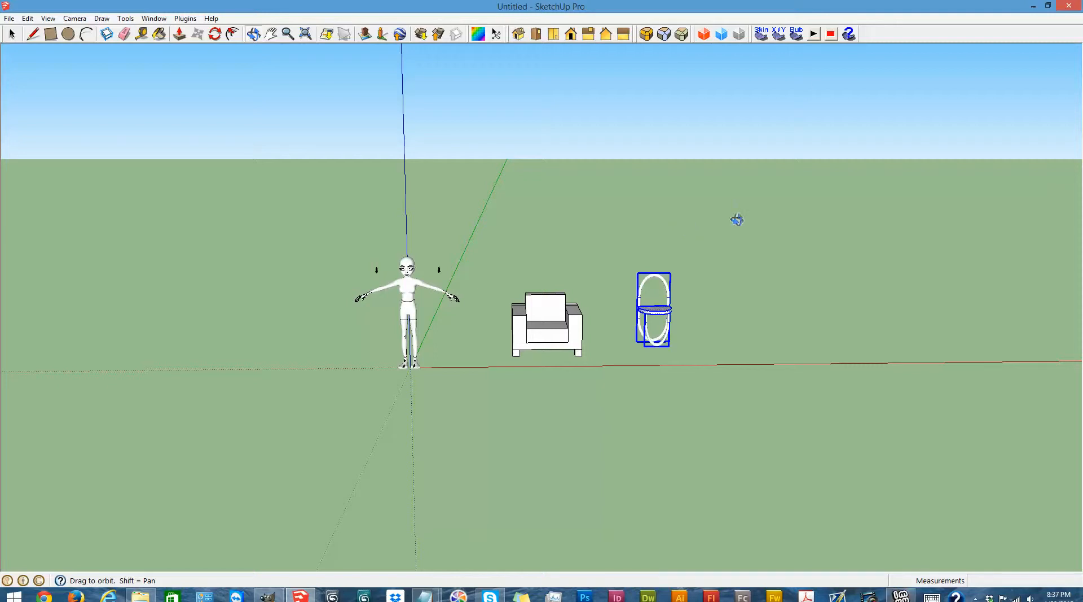
Deselect the chair and draw a rectangle about 2' 10 1/2" by 2' 8" on the ground beyond it
drag(793, 189, 983, 352)
scroll(1061, 337, down, 2)
scroll(1066, 336, up, 7)
drag(662, 259, 663, 309)
scroll(663, 309, down, 4)
scroll(825, 317, up, 1)
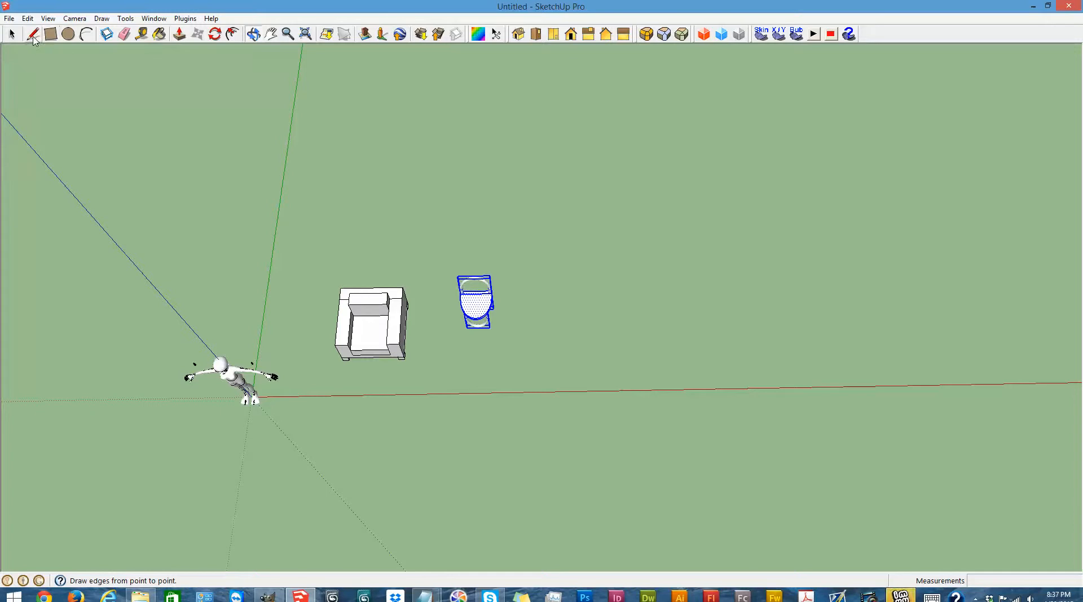
click(11, 34)
click(500, 210)
scroll(1016, 313, up, 1)
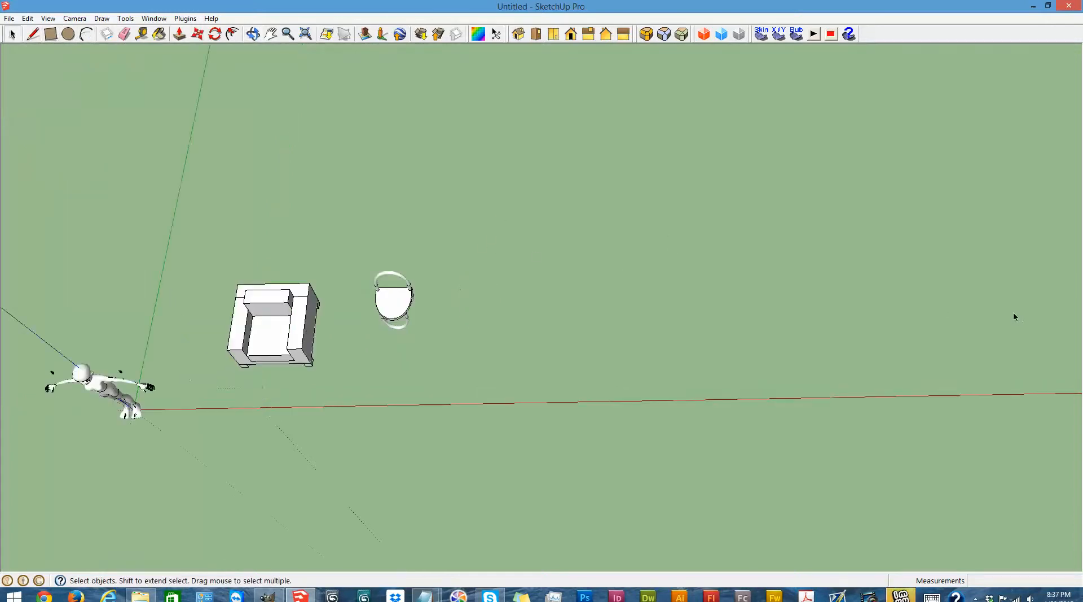
scroll(708, 214, up, 2)
scroll(709, 218, down, 2)
click(50, 34)
click(555, 312)
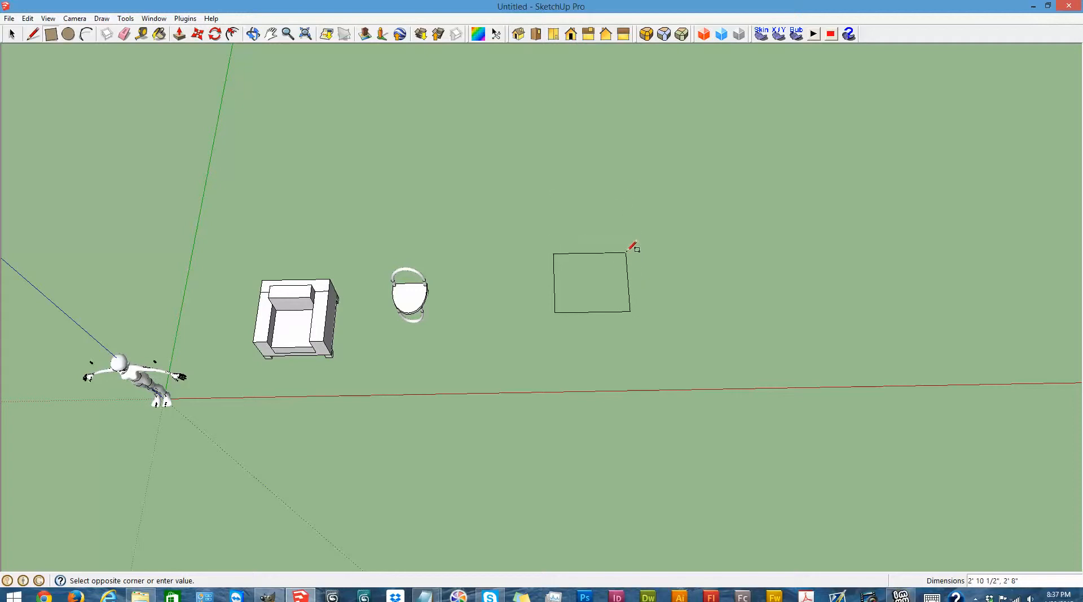
click(632, 247)
Rotate the new rectangle about its centre in the ground plane until it stands on a corner as a diamond
scroll(709, 242, up, 3)
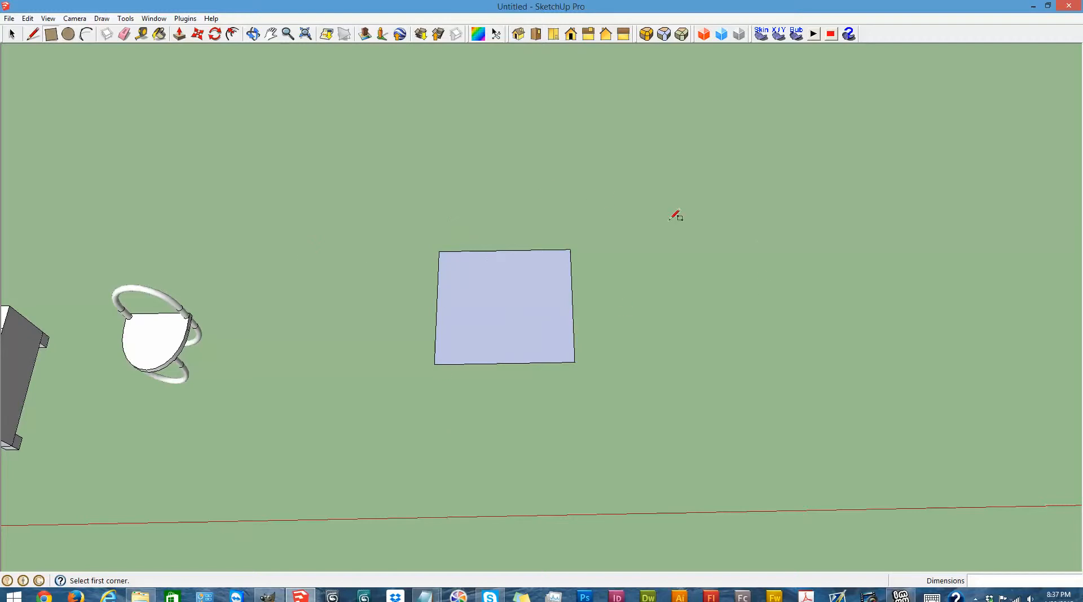
scroll(638, 260, down, 3)
scroll(915, 248, up, 2)
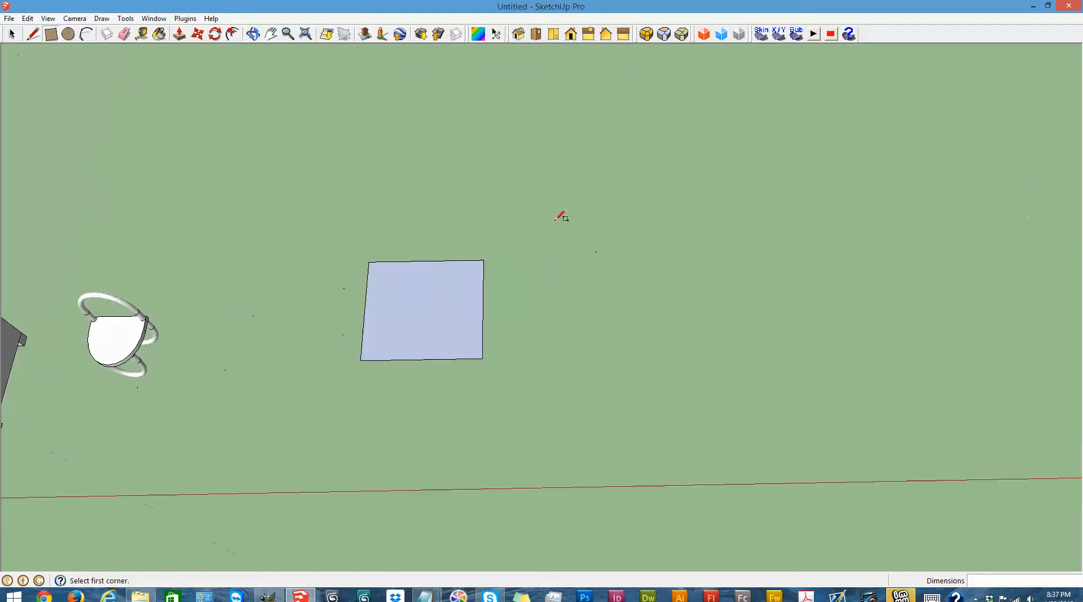
scroll(118, 91, down, 2)
key(space)
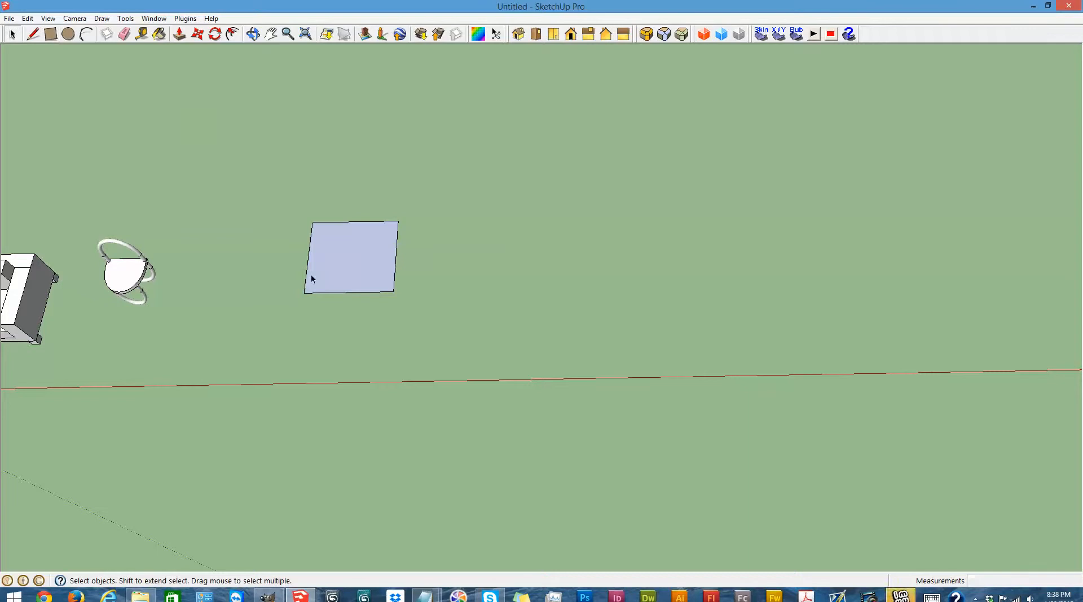
drag(266, 186, 515, 327)
scroll(91, 189, up, 2)
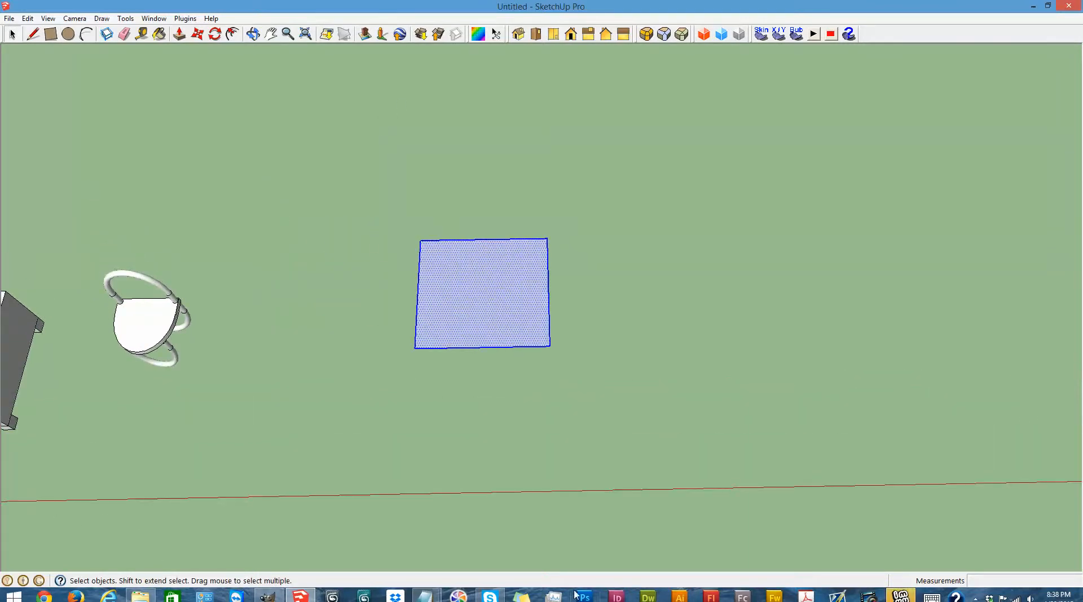
click(253, 33)
drag(412, 316, 410, 296)
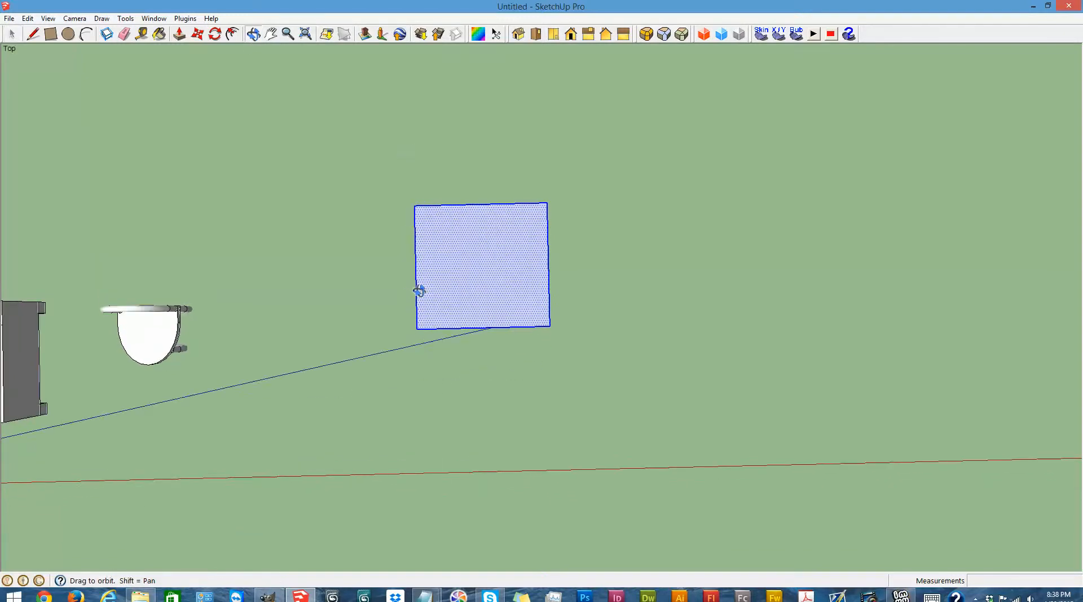
key(q)
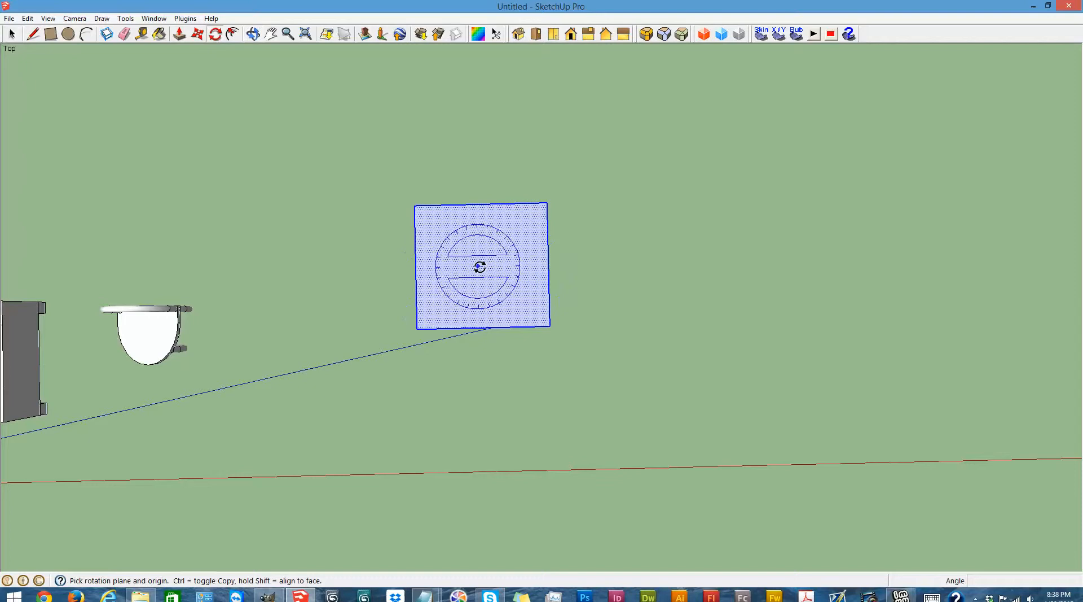
click(481, 266)
click(528, 265)
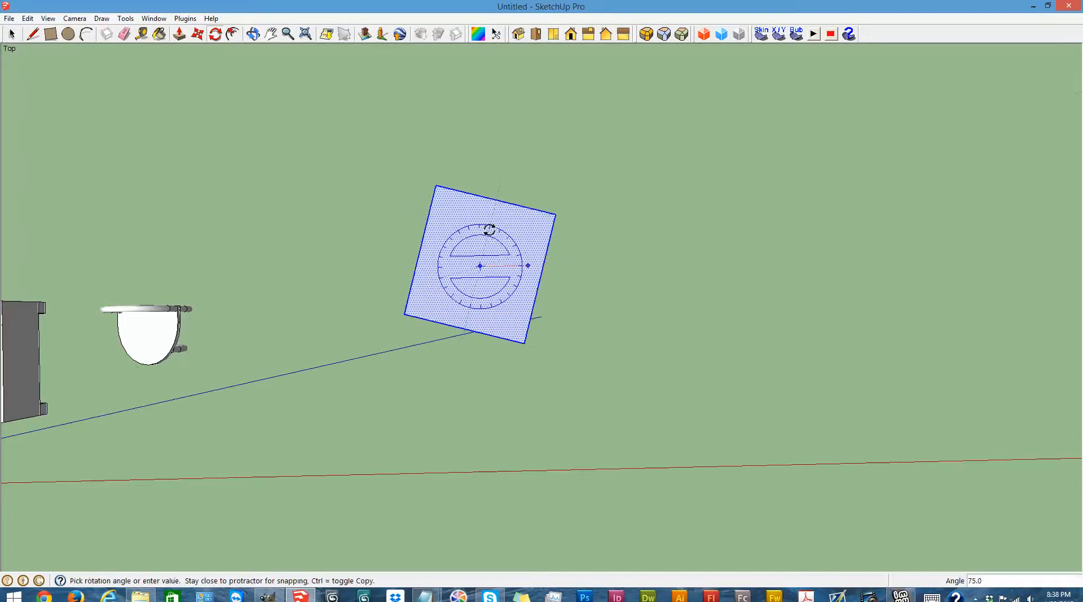
click(513, 238)
Scale the diamond along the red axis to about half its width
scroll(415, 160, down, 3)
scroll(422, 164, down, 1)
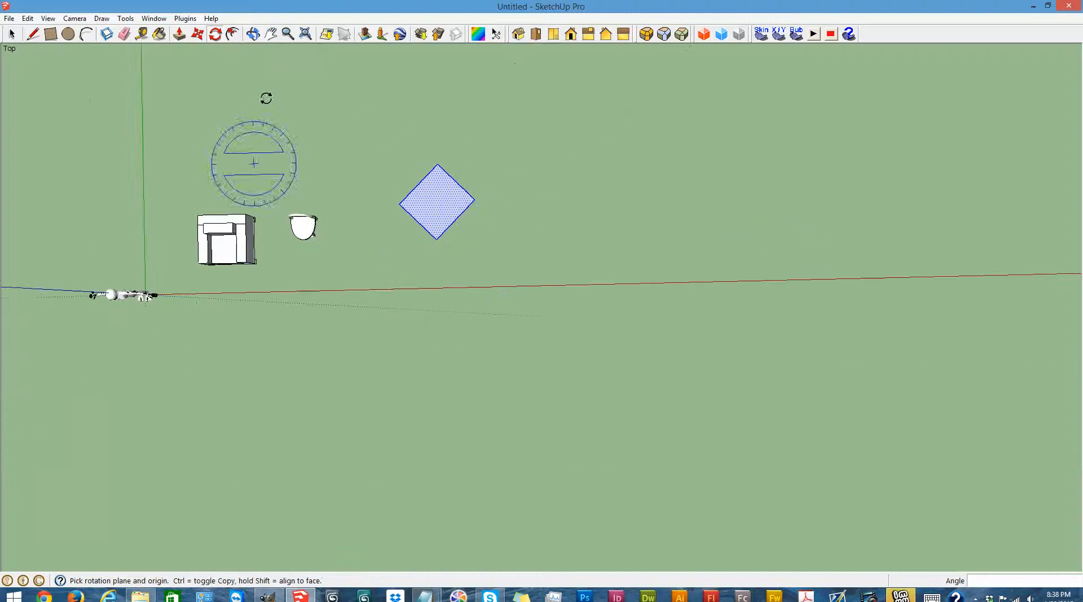
key(s)
drag(475, 201, 438, 202)
scroll(487, 167, up, 3)
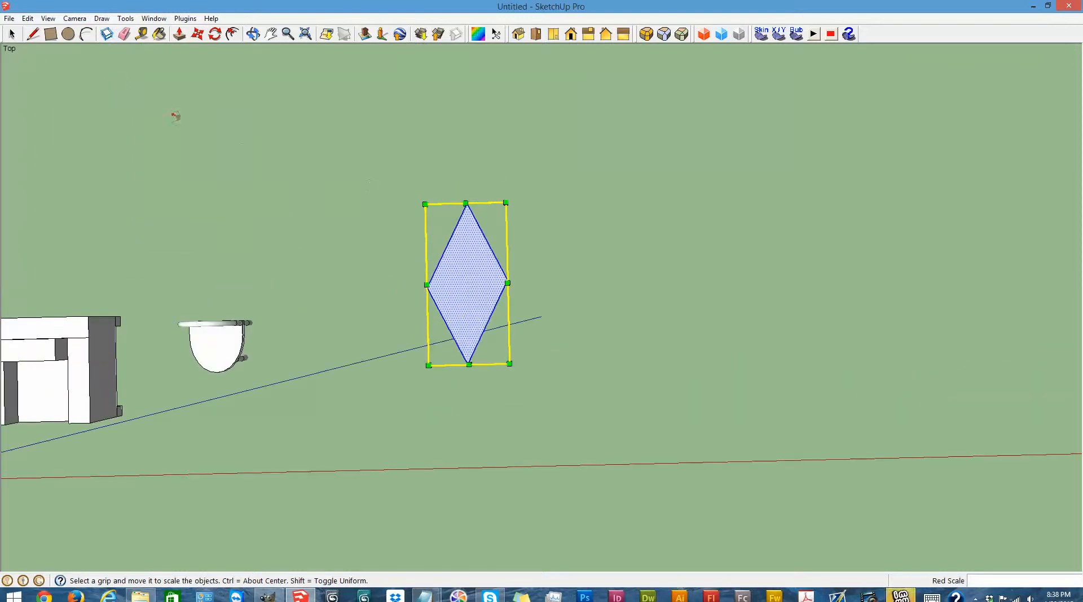
Draw a line about 2' 7/16" long across the diamond between its two side corners
click(11, 35)
click(36, 51)
click(32, 35)
click(427, 288)
click(508, 279)
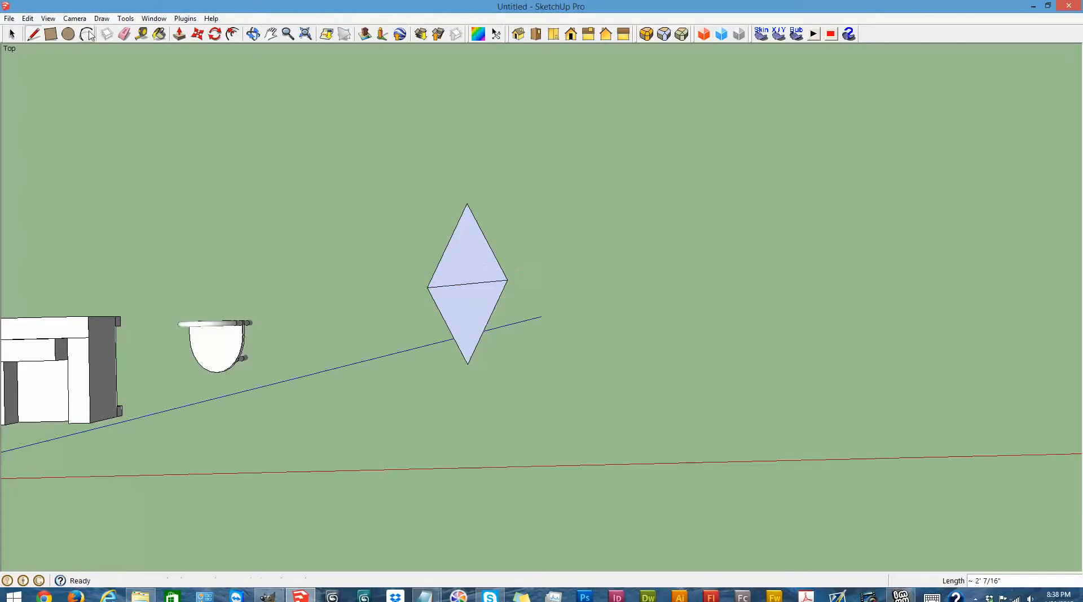
Erase the diamond's rear two edges so only the front triangle remains
click(129, 34)
drag(462, 223, 667, 196)
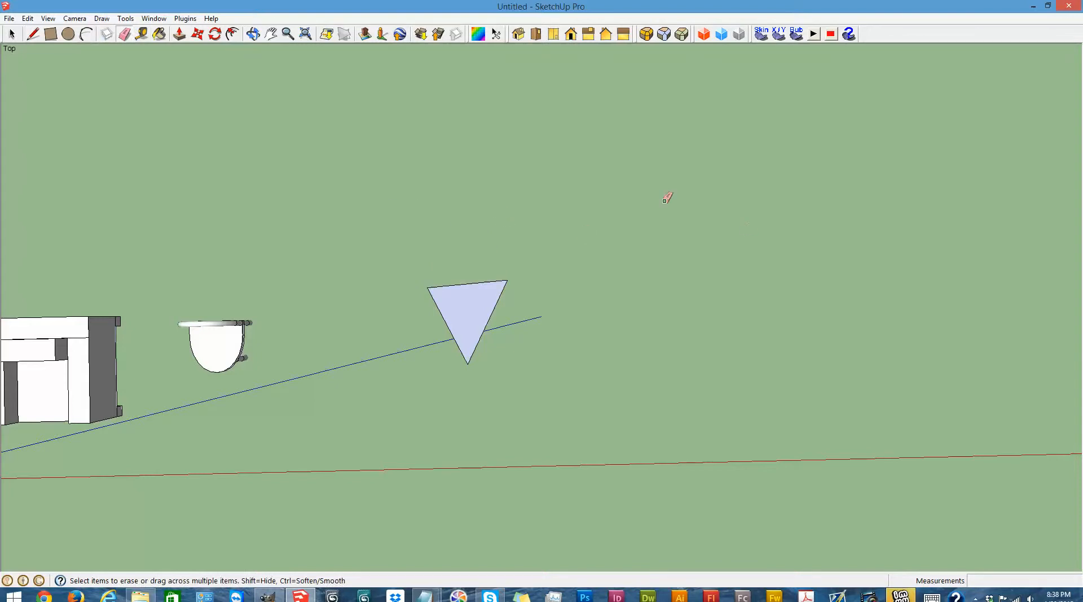
click(253, 34)
mouse_move(474, 252)
mouse_down()
mouse_move(375, 418)
mouse_move(406, 317)
mouse_move(437, 429)
mouse_move(431, 348)
mouse_move(445, 246)
mouse_move(454, 249)
mouse_up()
drag(454, 332, 484, 256)
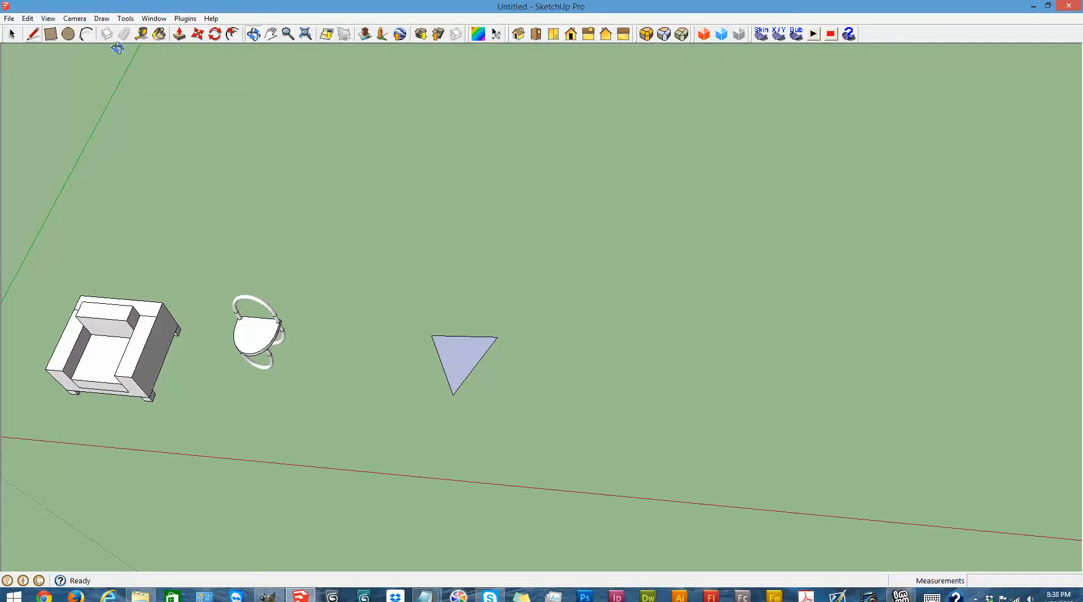
Offset the triangle's outline inward by 6" to form a small triangle in its middle
click(232, 34)
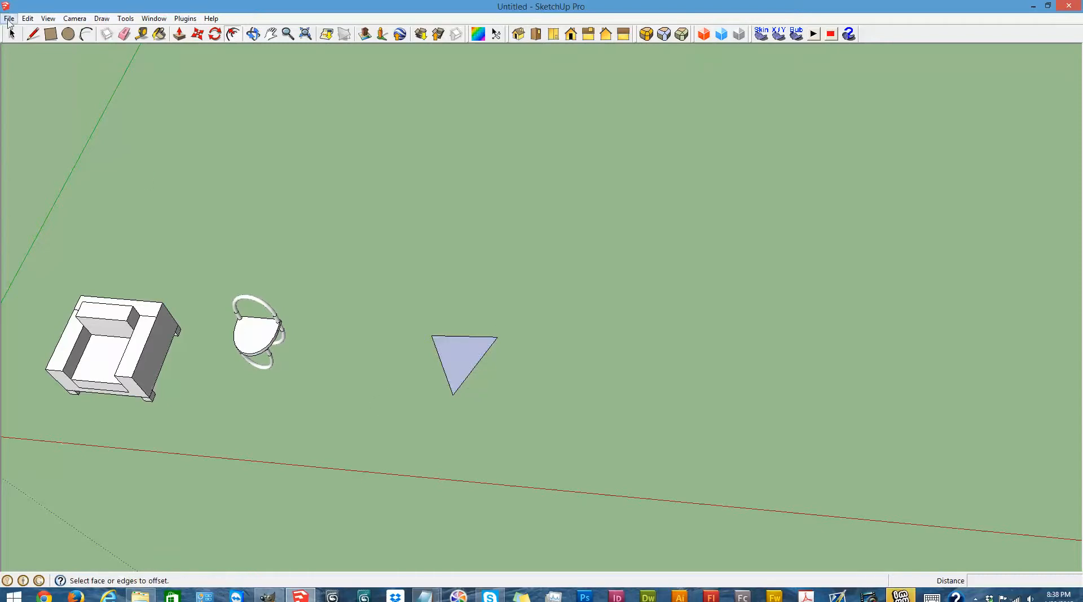
key(space)
drag(458, 395, 546, 430)
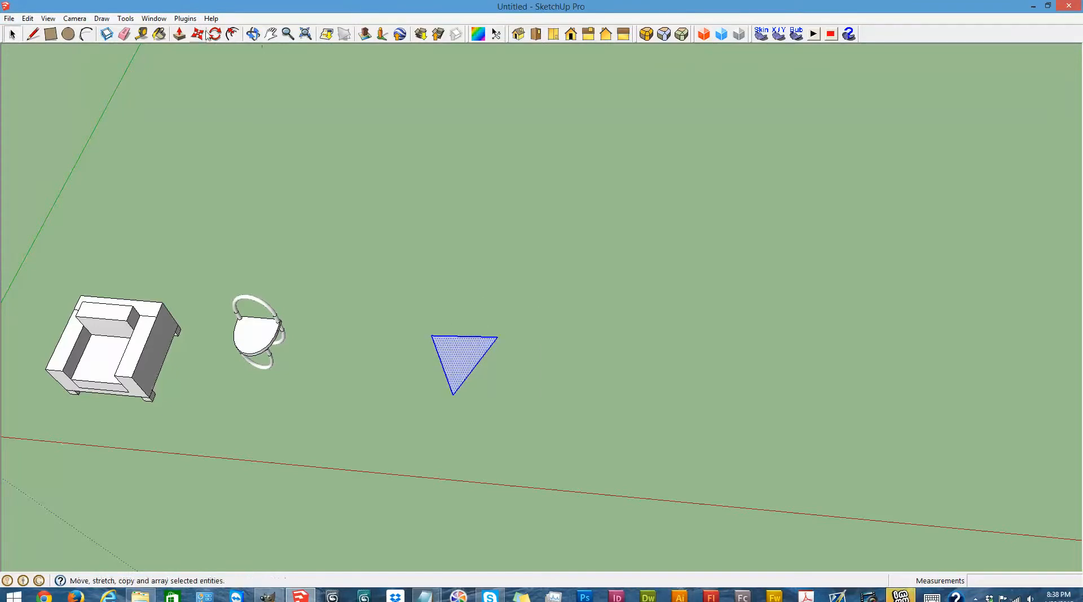
click(233, 33)
click(478, 359)
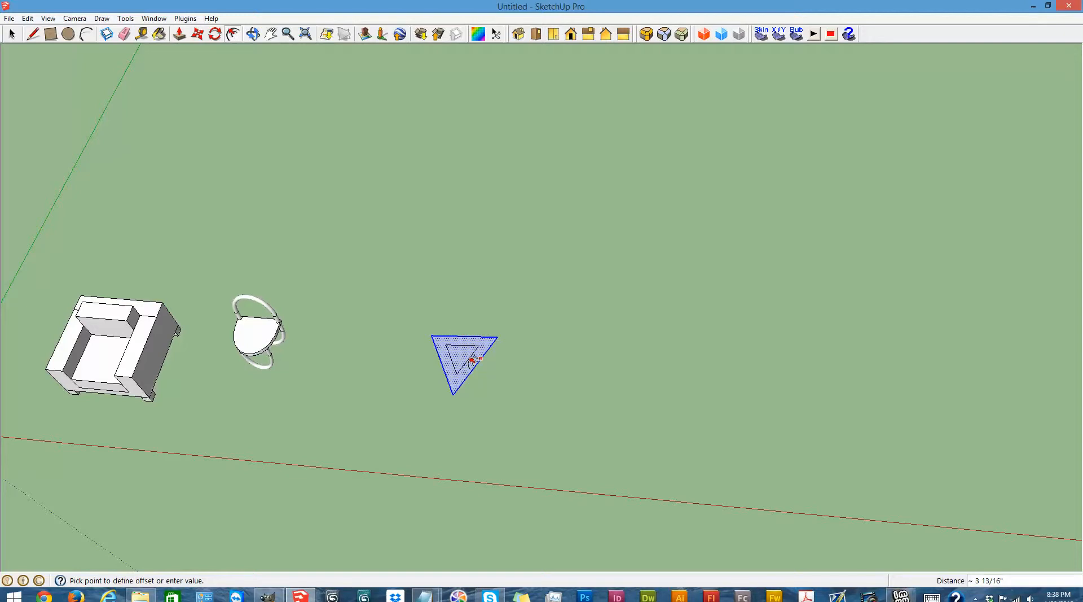
key(Return)
scroll(494, 285, up, 3)
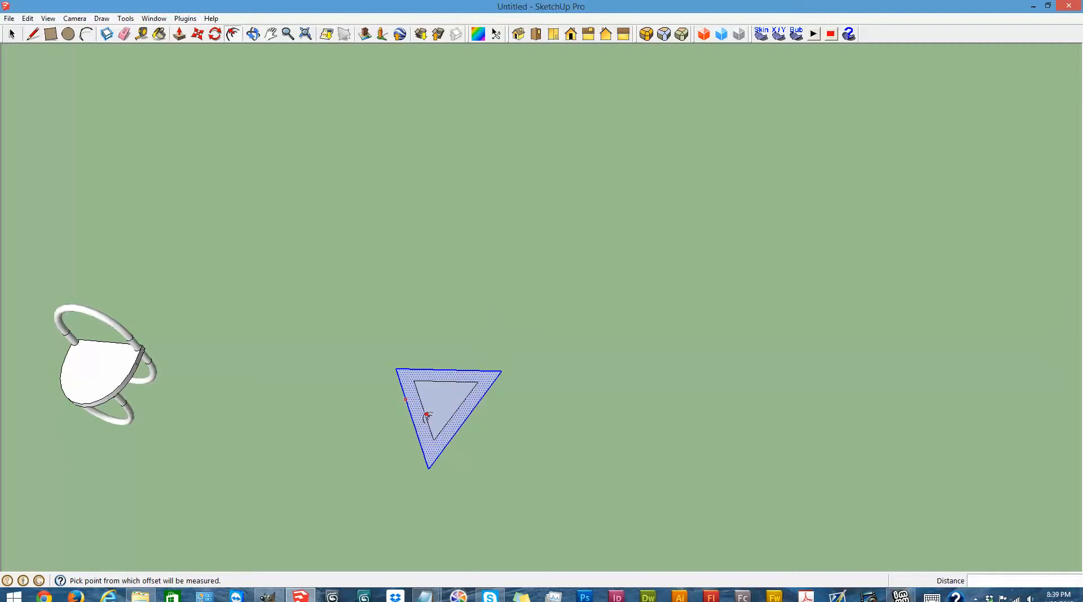
click(425, 370)
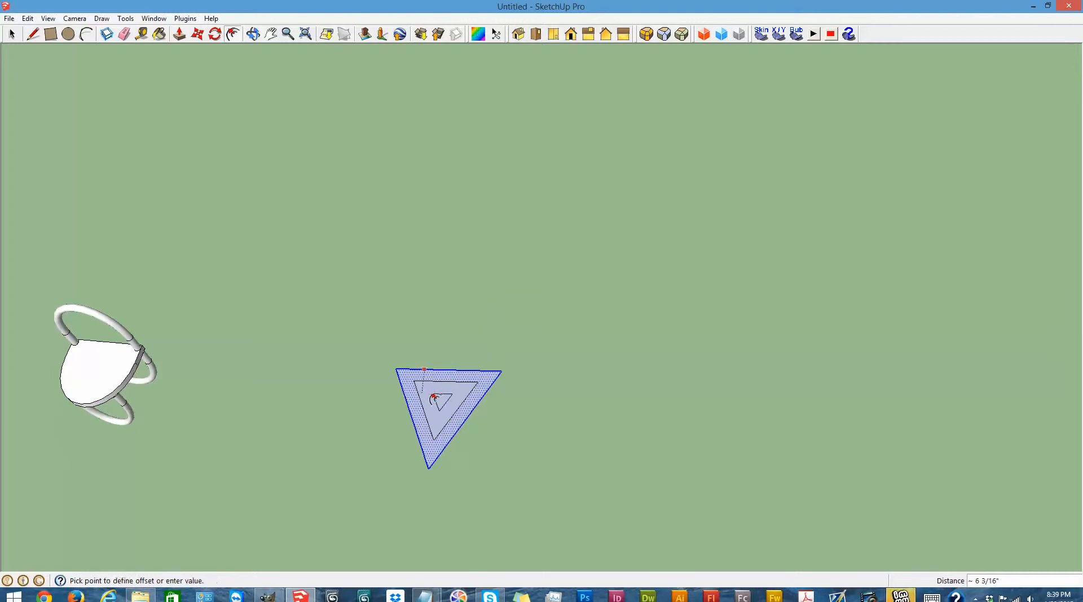
key(Escape)
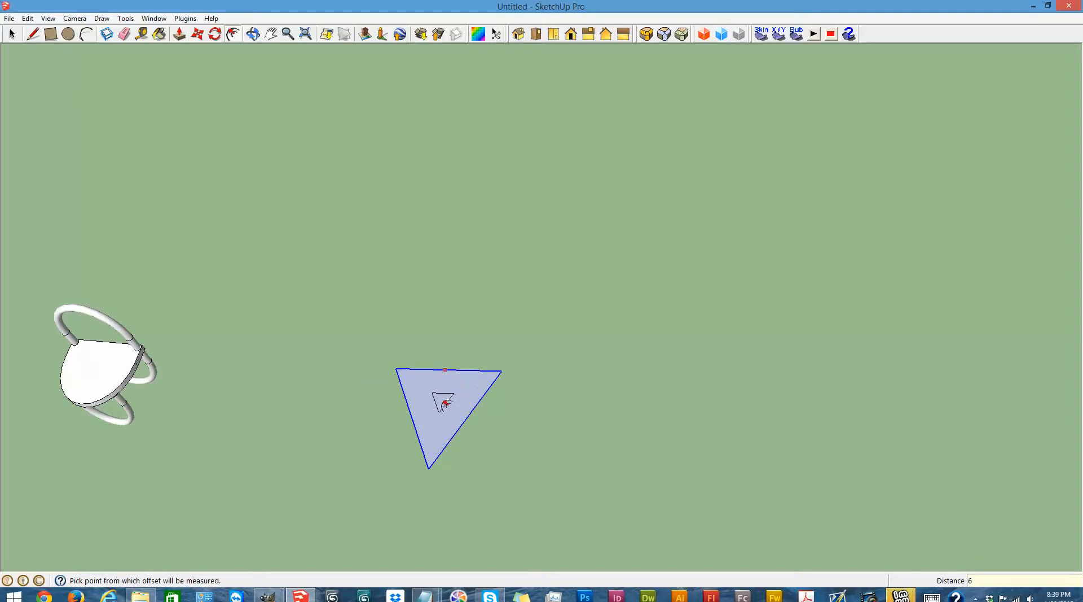
key(space)
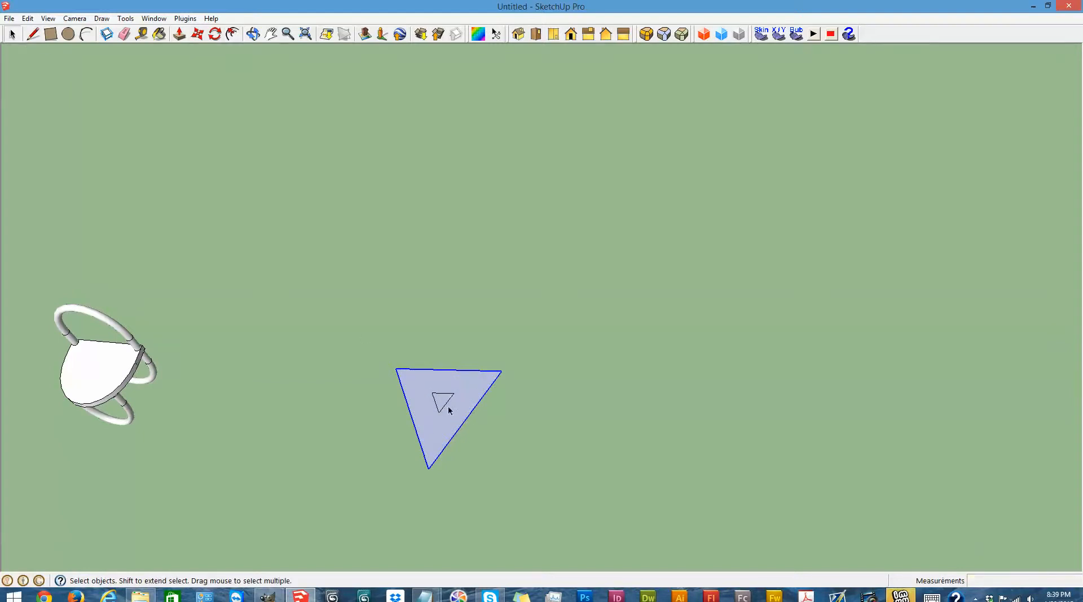
Push/Pull the small triangle up into a tall post and thicken the surrounding triangular base to 3"
click(443, 402)
key(p)
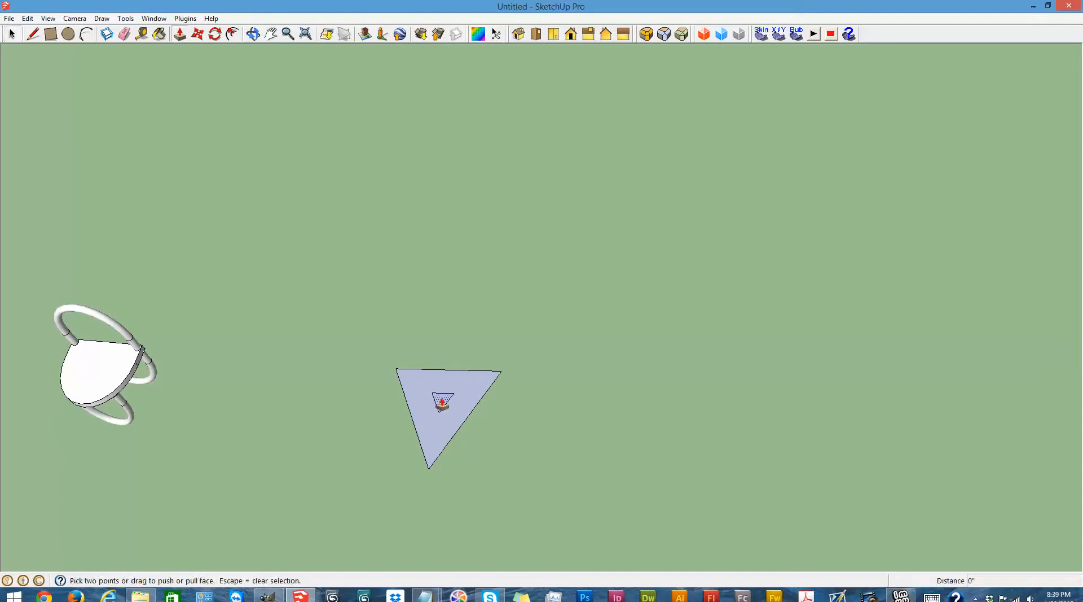
drag(442, 402, 461, 113)
drag(452, 428, 451, 416)
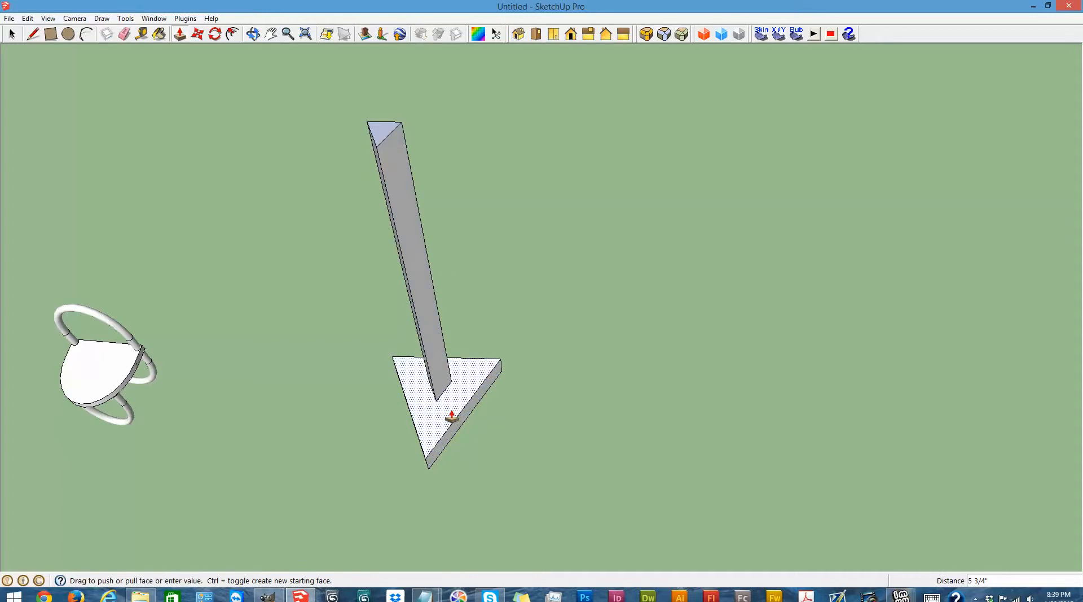
key(Return)
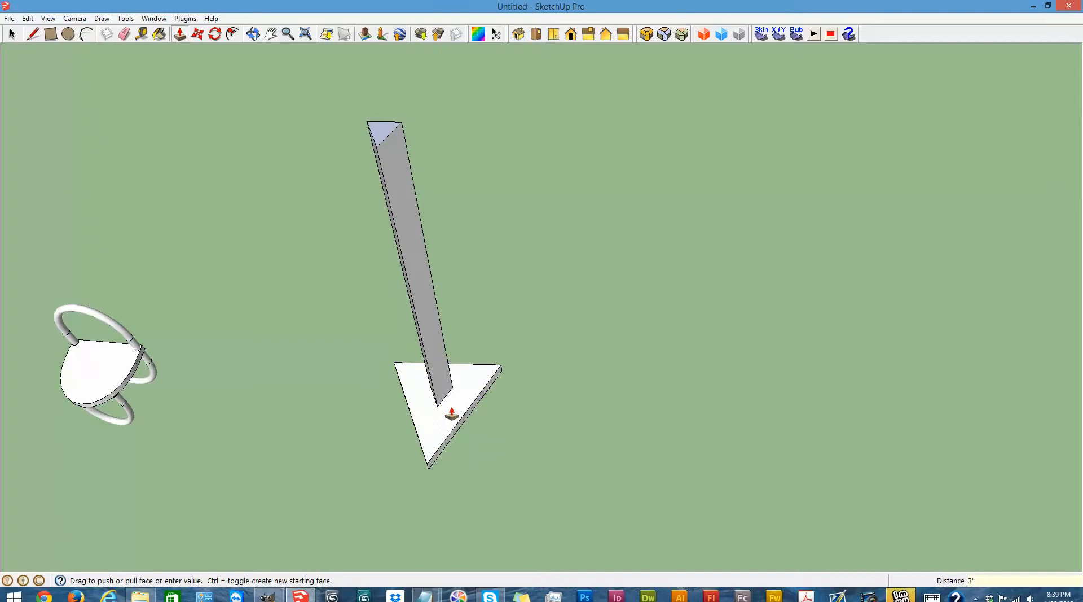
drag(382, 134, 440, 396)
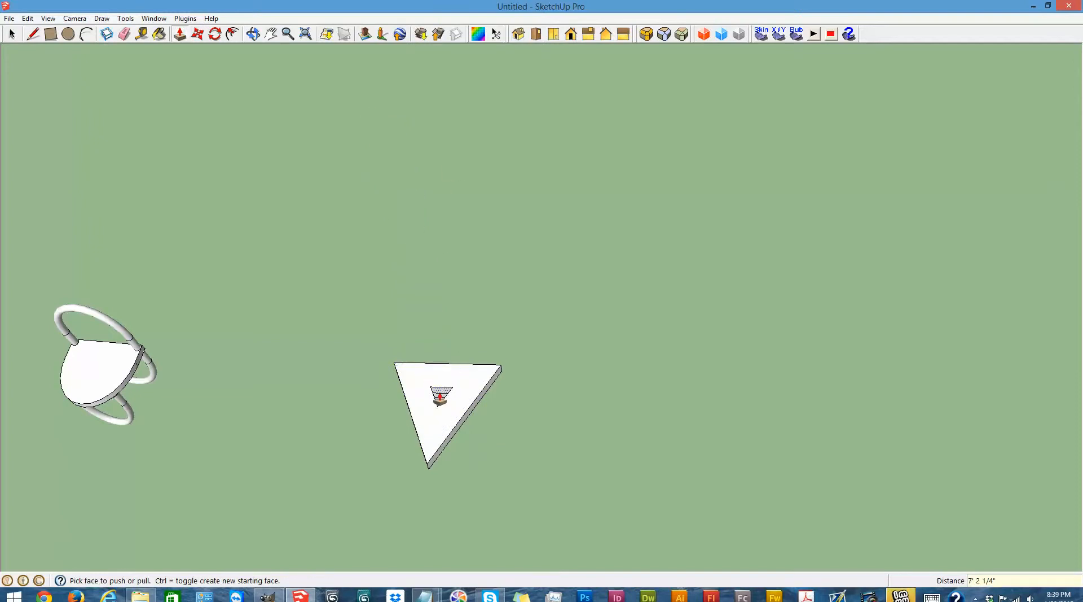
key(ctrl+z)
key(ctrl+z)
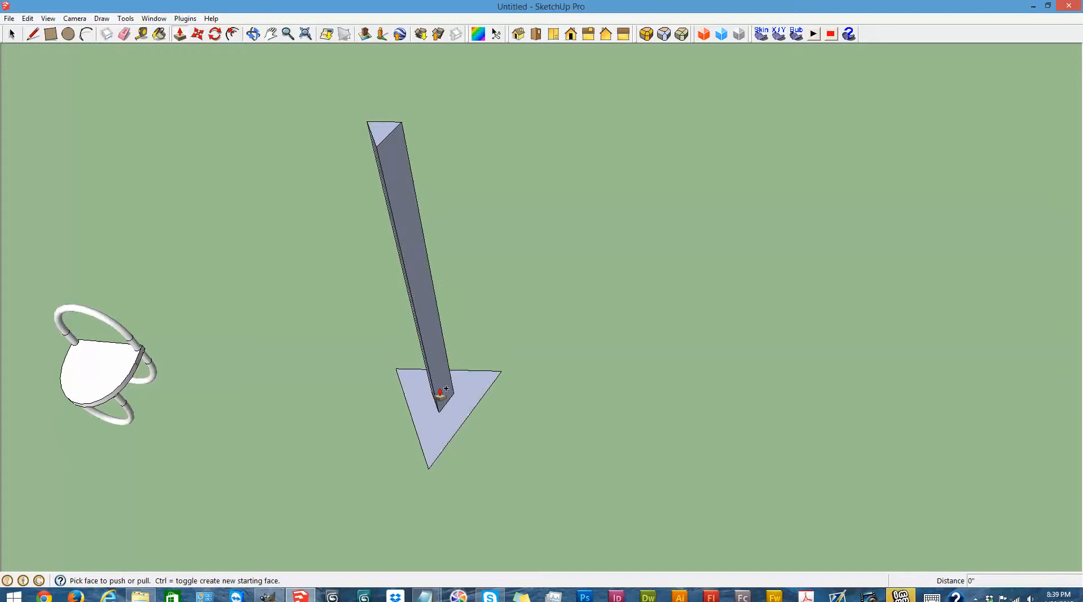
key(ctrl+y)
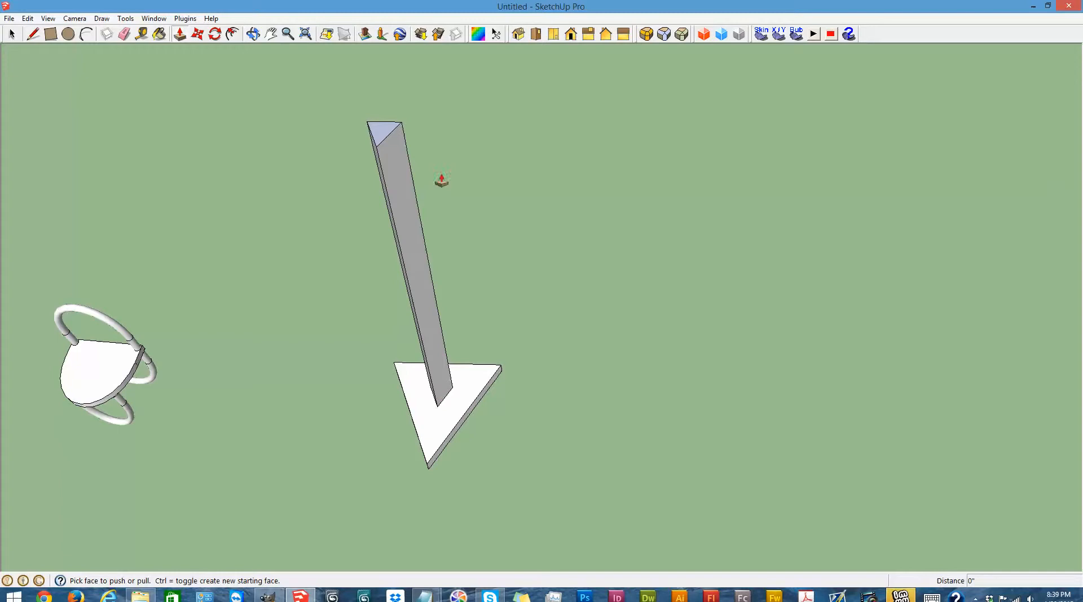
Push the post's top down 6' 9 1/4" flush with the base and reverse the small triangular face
click(381, 134)
click(453, 400)
click(13, 35)
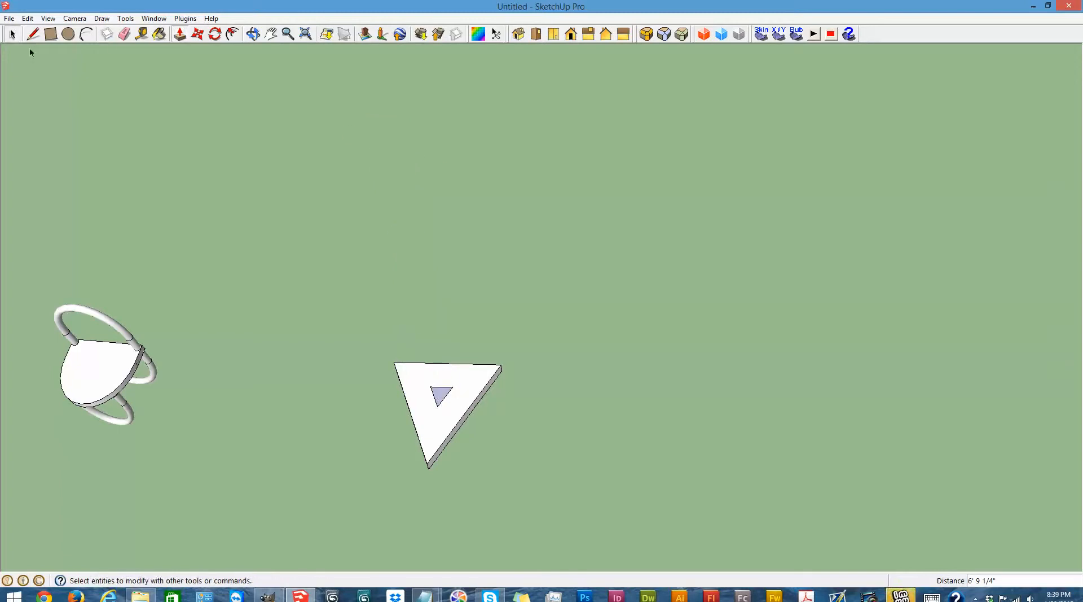
right_click(437, 398)
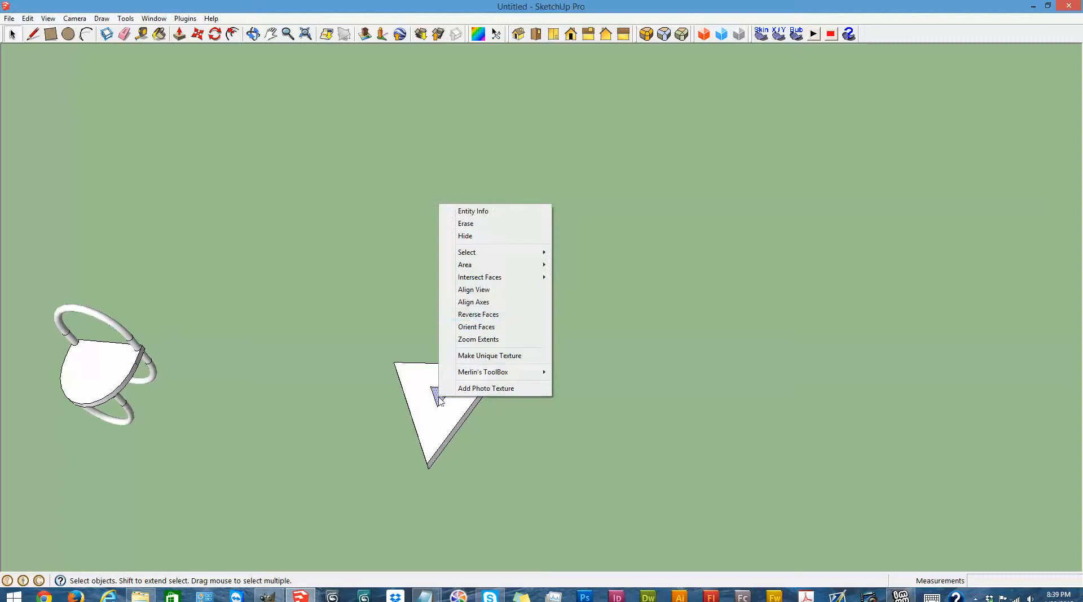
click(486, 314)
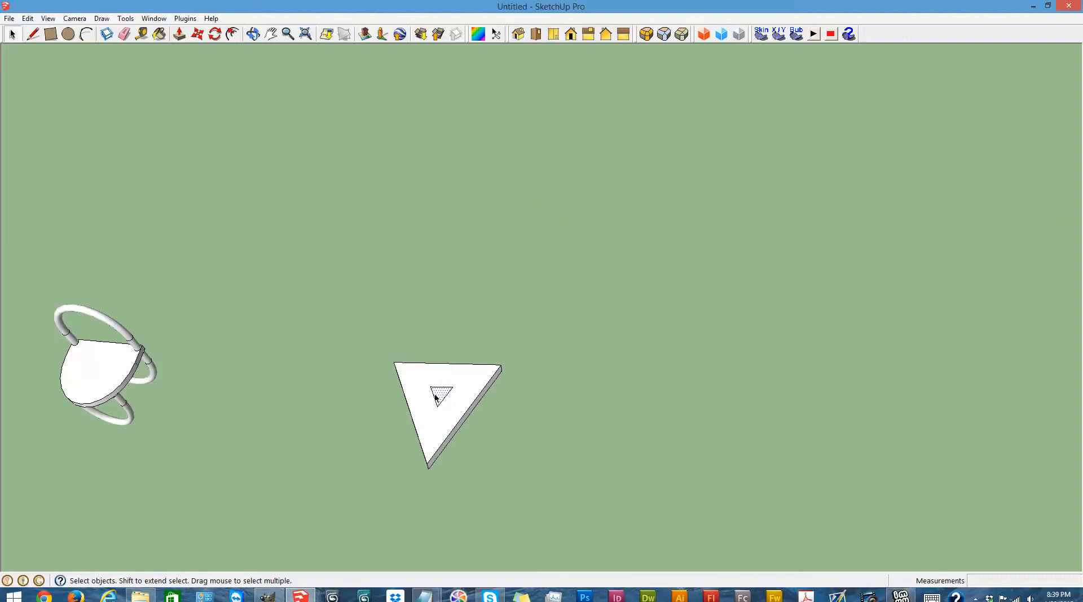
Push/Pull the small central triangle up about 6' 4" into a post
key(p)
drag(436, 397, 425, 164)
scroll(426, 165, down, 6)
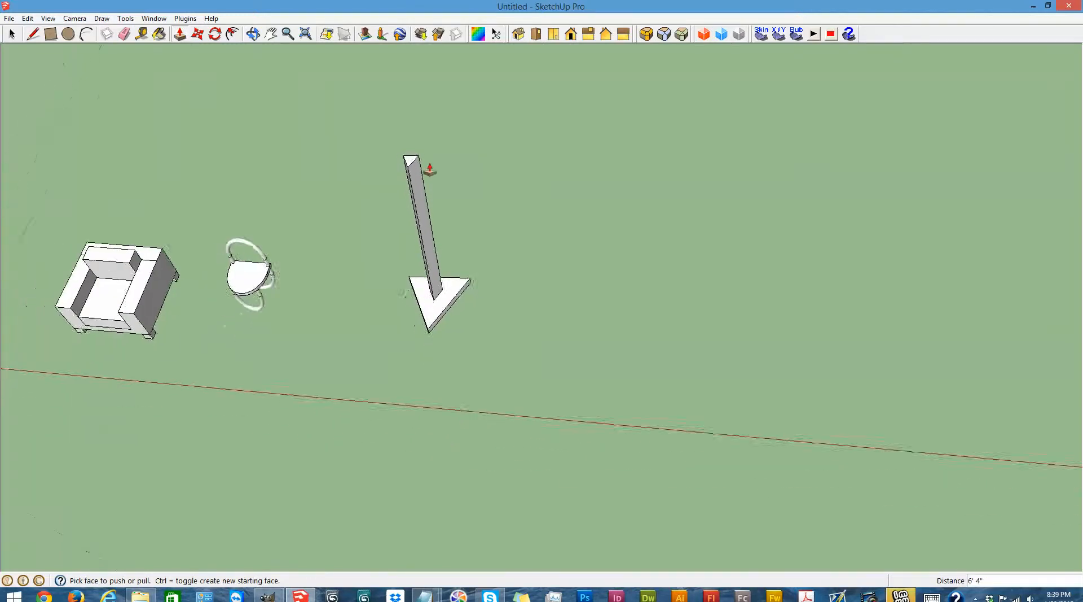
Offset the post's top edges outward to form a large triangle overhanging the base
click(253, 35)
drag(445, 256, 431, 87)
scroll(429, 88, up, 5)
drag(490, 216, 339, 239)
click(179, 35)
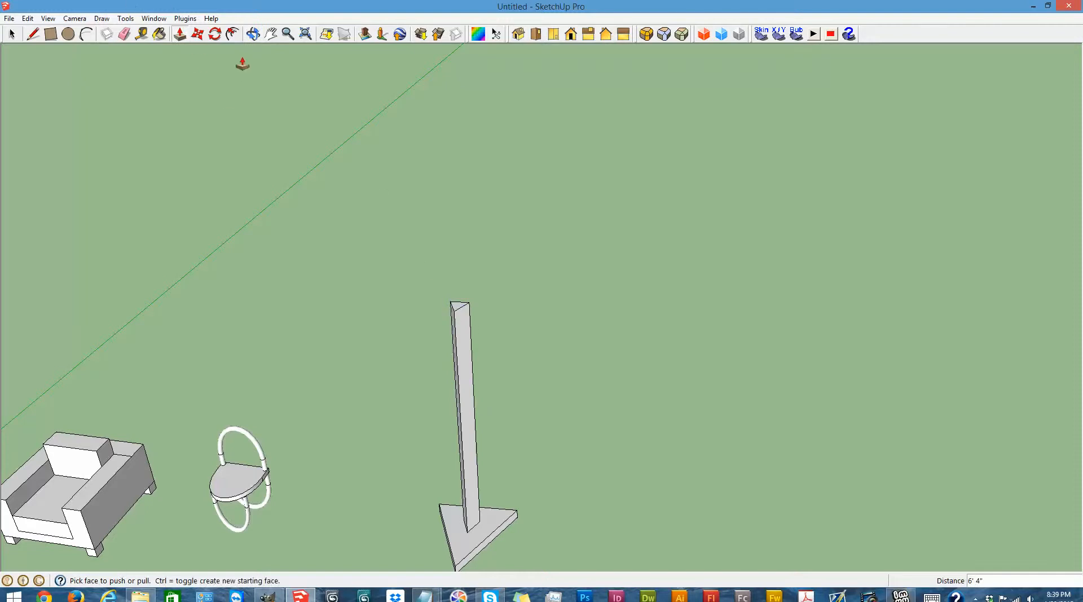
click(232, 35)
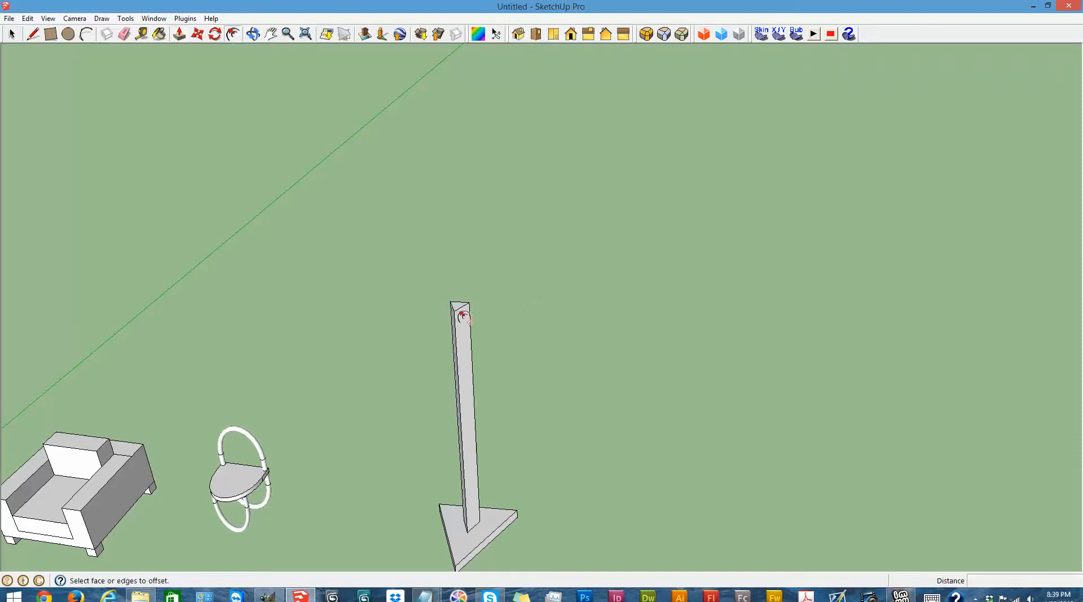
click(461, 309)
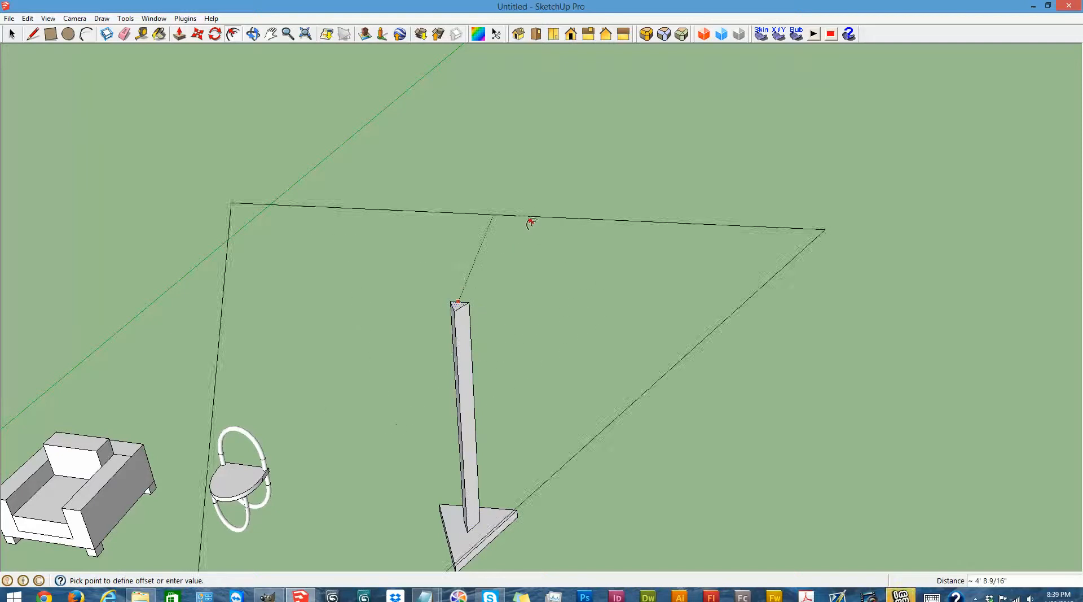
click(511, 263)
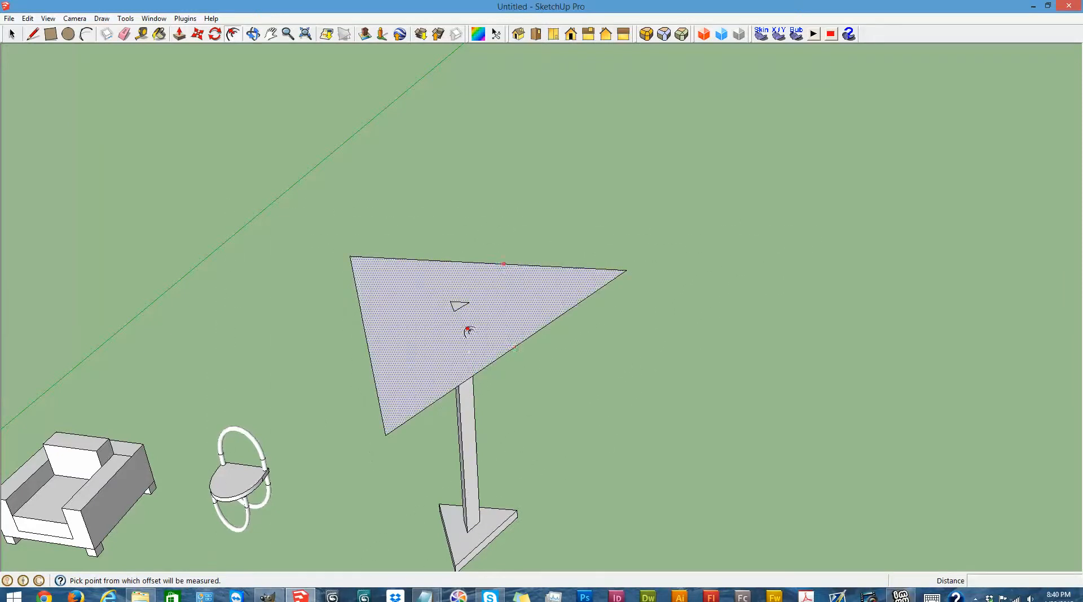
click(449, 366)
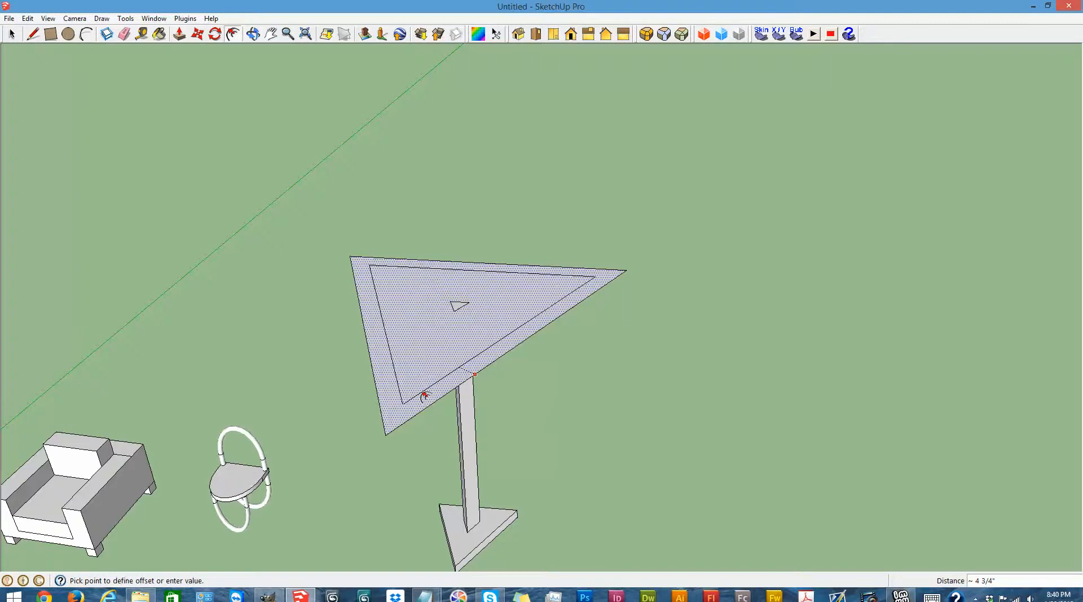
click(424, 395)
key(ctrl+z)
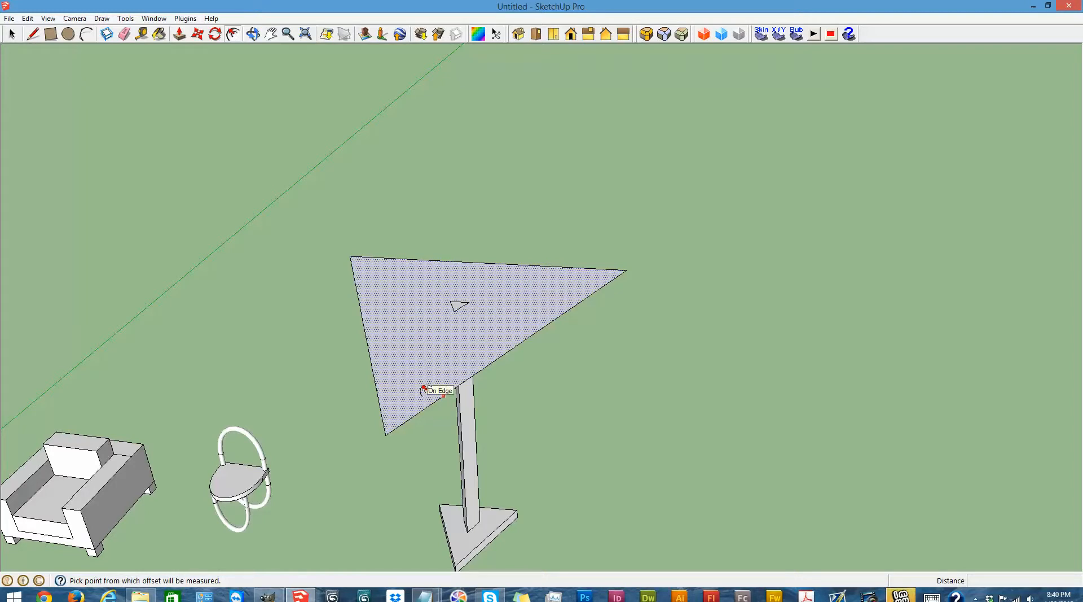
Offset the large top triangle's outer edges inward by 3" to create a border
click(411, 407)
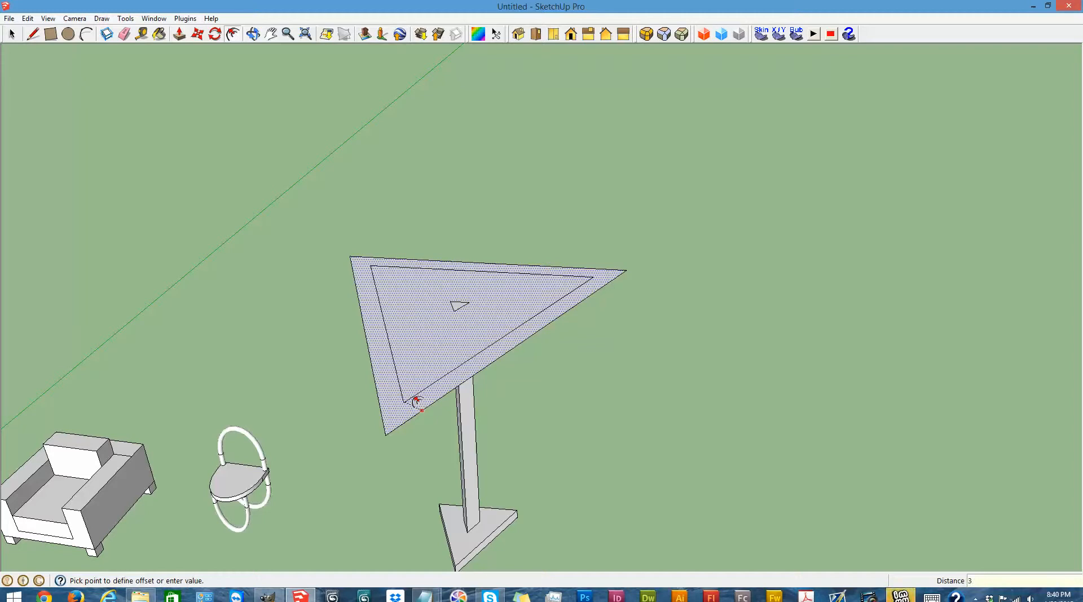
text(3)
key(Return)
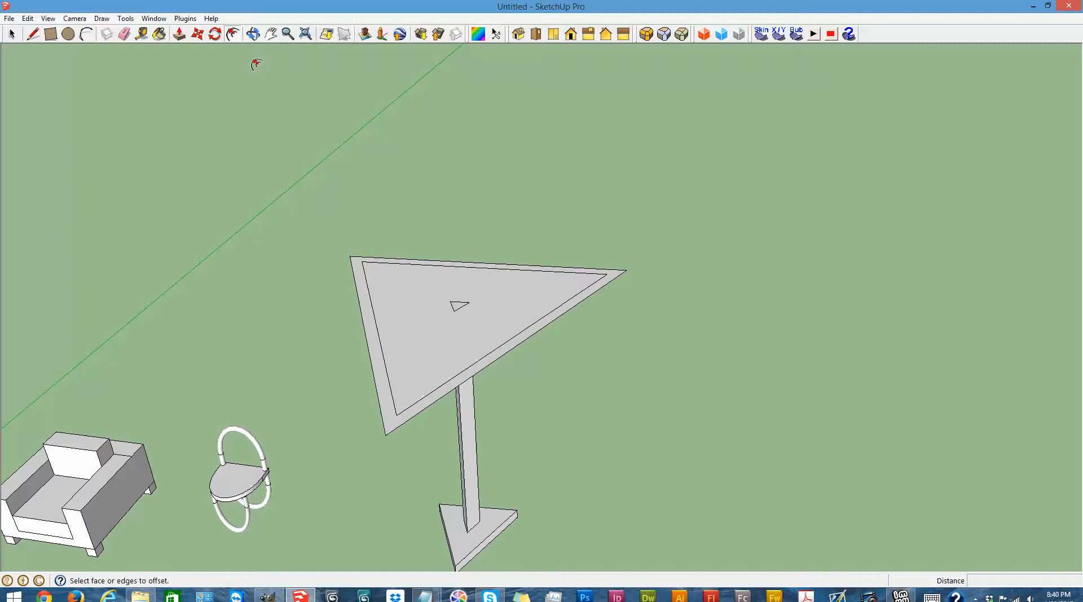
Push/Pull the top triangle's border up 3" and the area inside it up 6"
key(p)
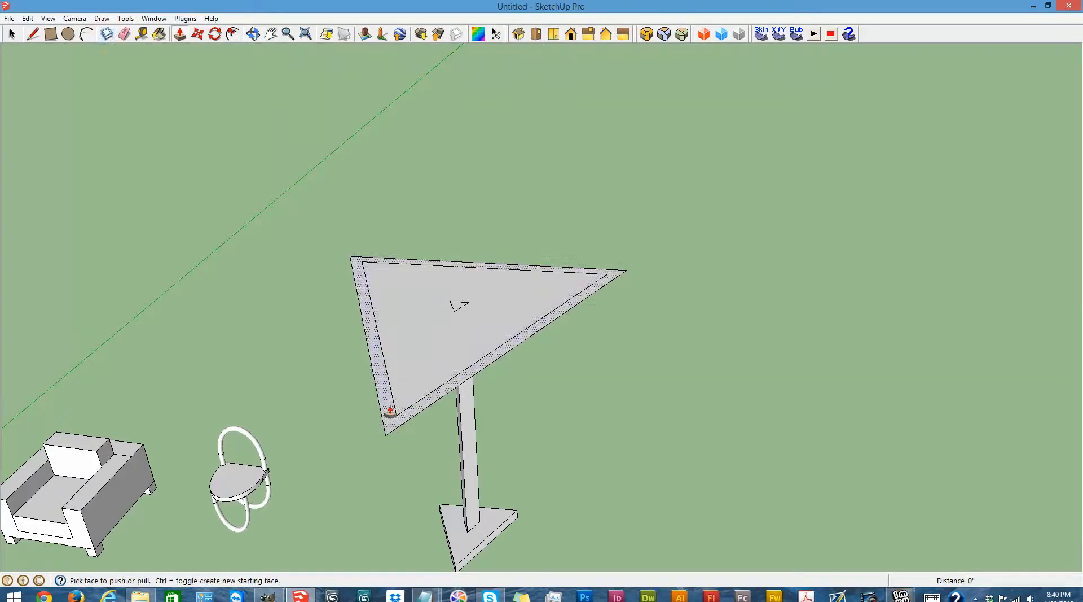
click(390, 410)
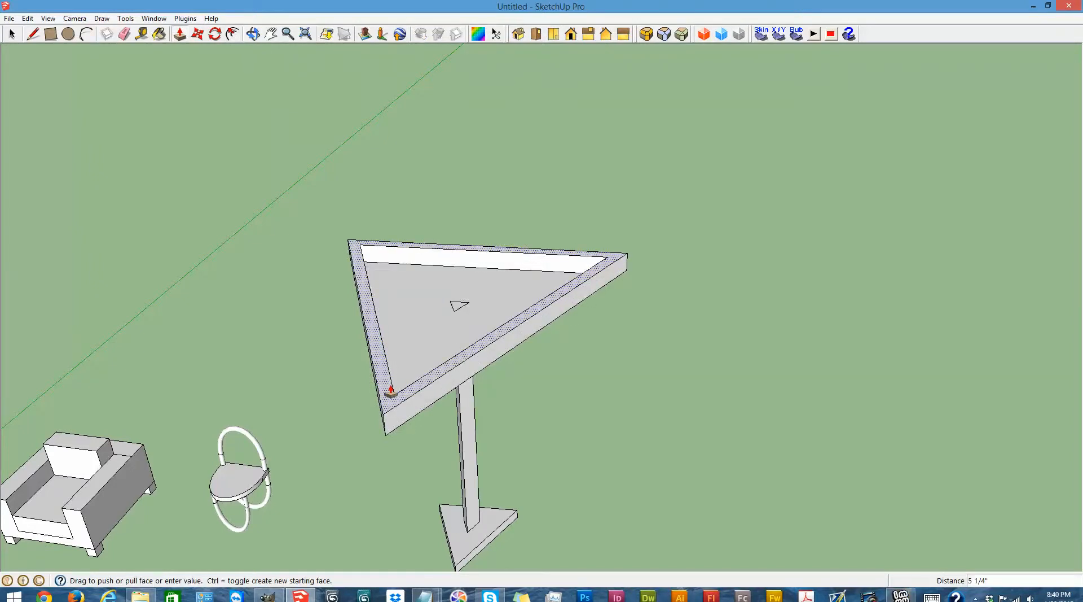
click(387, 392)
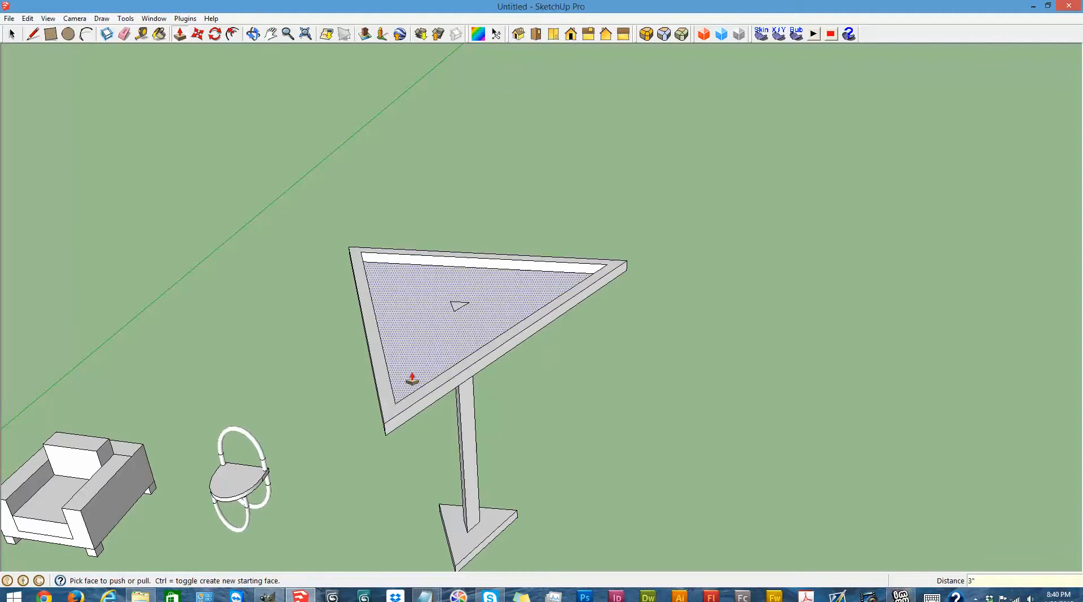
click(406, 377)
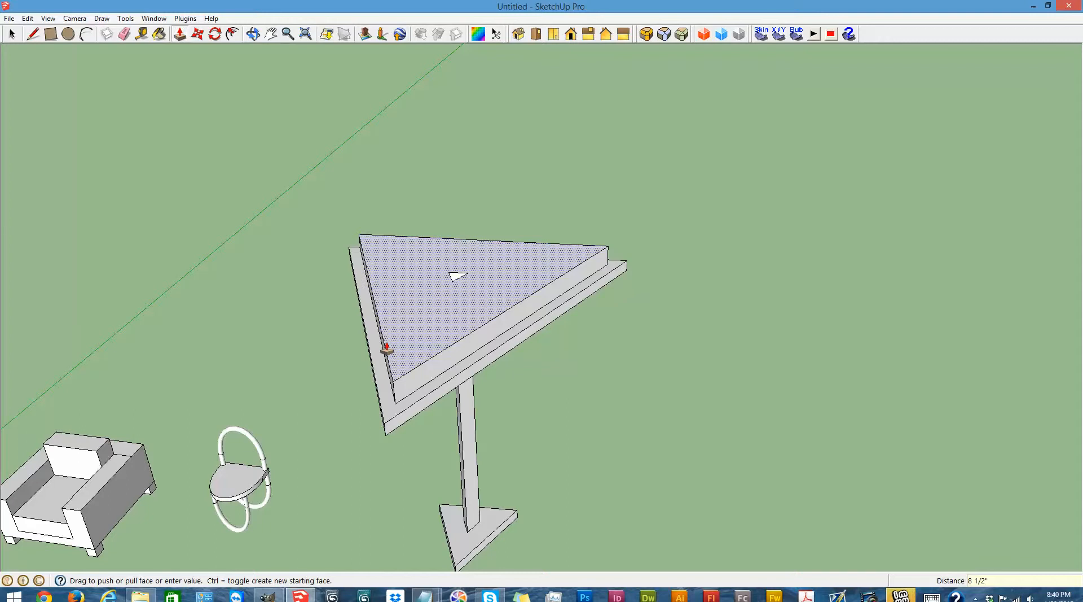
text(6)
key(Return)
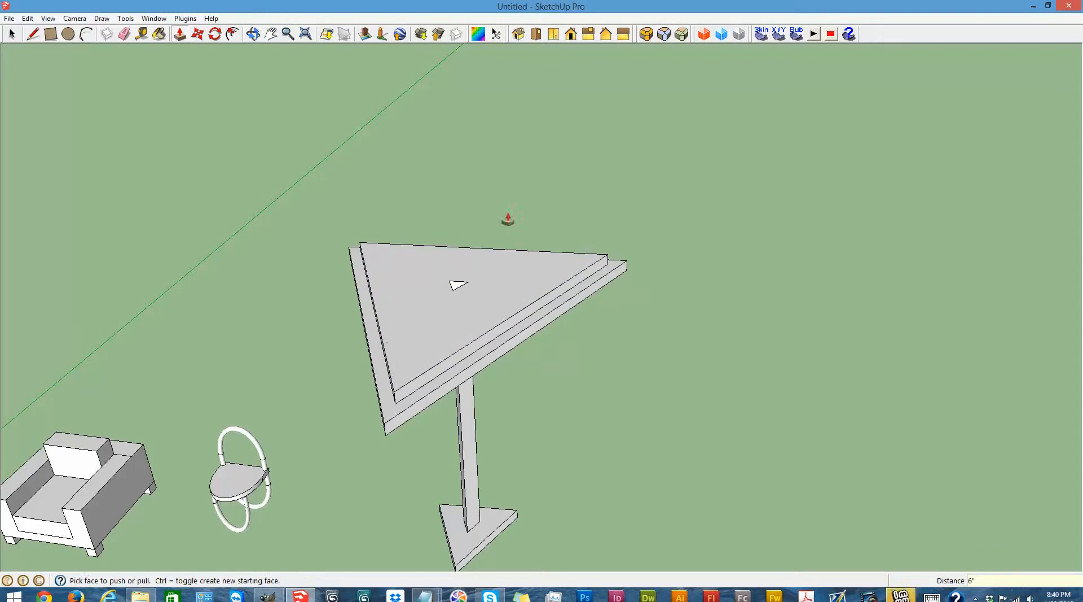
Erase the edges of the small triangular hole in the middle of the raised top
scroll(480, 244, up, 5)
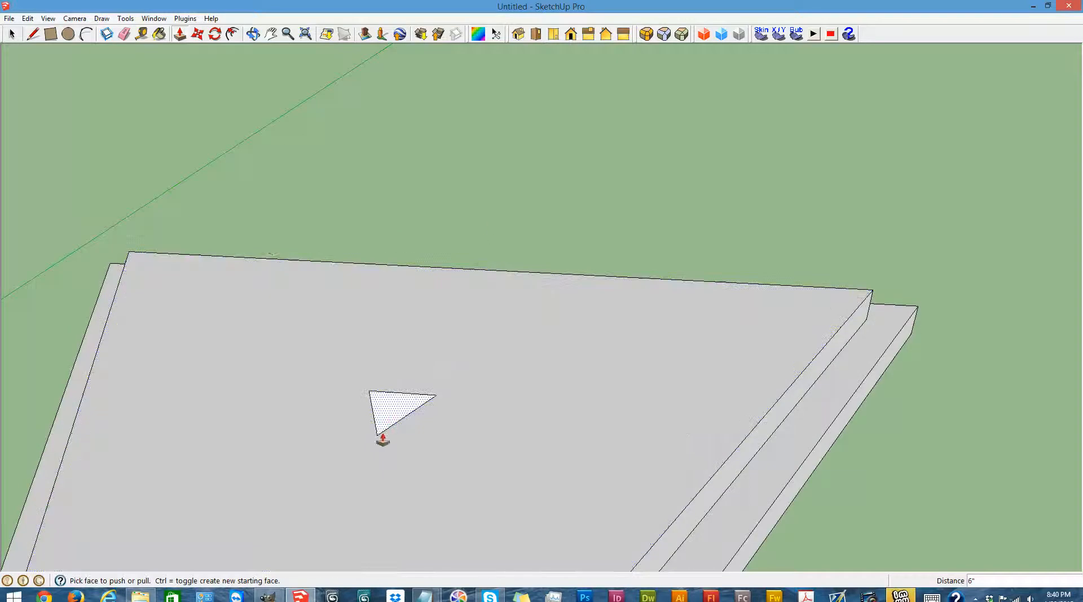
click(124, 34)
mouse_move(371, 401)
mouse_down()
mouse_move(379, 384)
mouse_move(423, 411)
mouse_move(414, 413)
mouse_up()
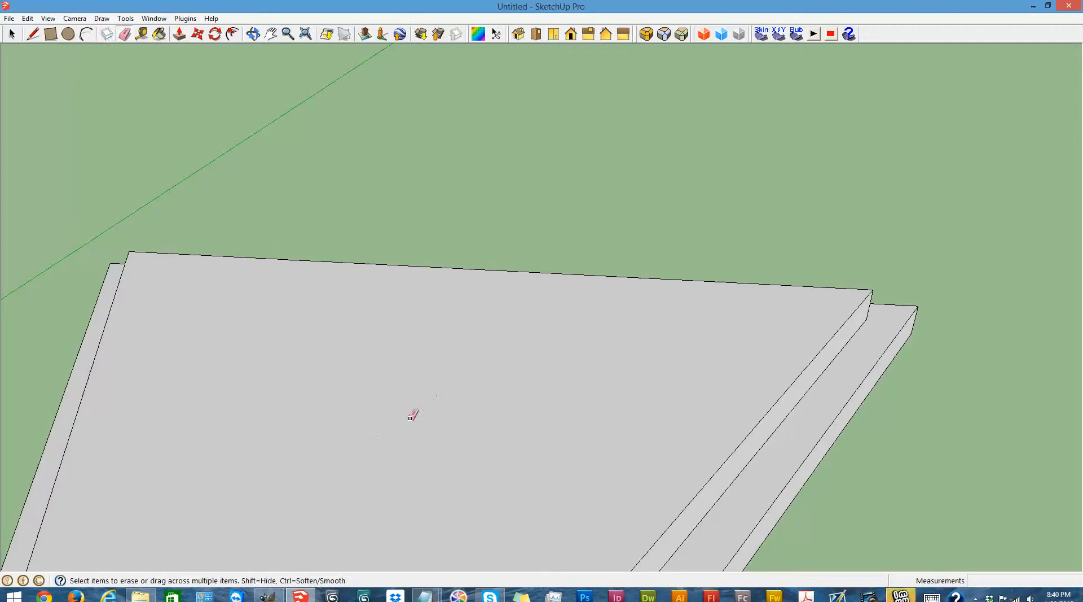
scroll(414, 414, down, 6)
scroll(412, 426, down, 2)
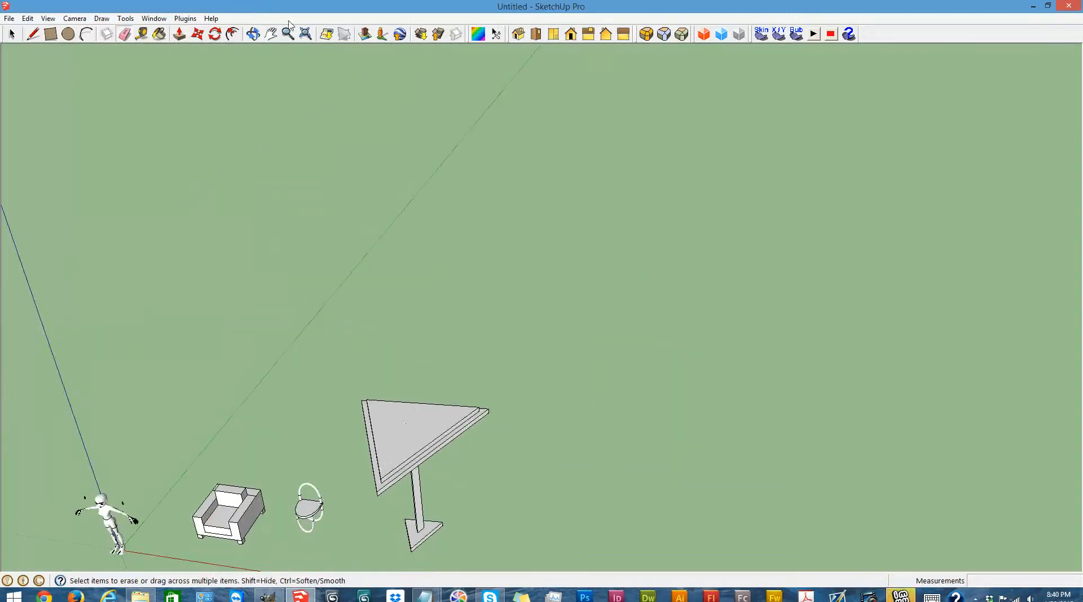
Select the whole triangular pedestal piece and scale it down uniformly to 0.25
click(254, 33)
drag(455, 491, 515, 481)
click(12, 34)
drag(397, 338, 515, 513)
key(s)
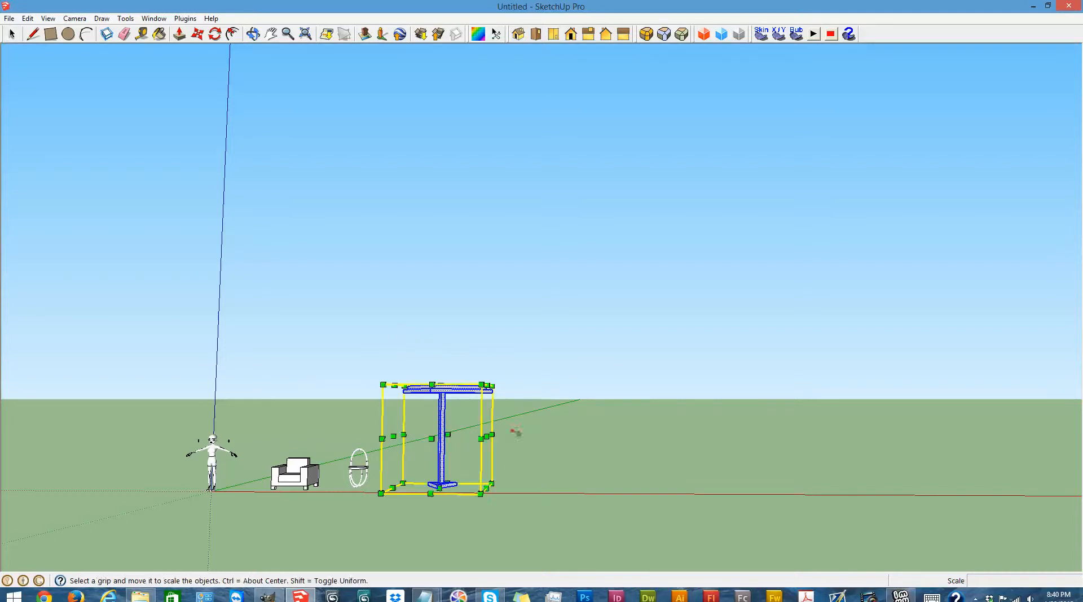
drag(491, 386, 438, 466)
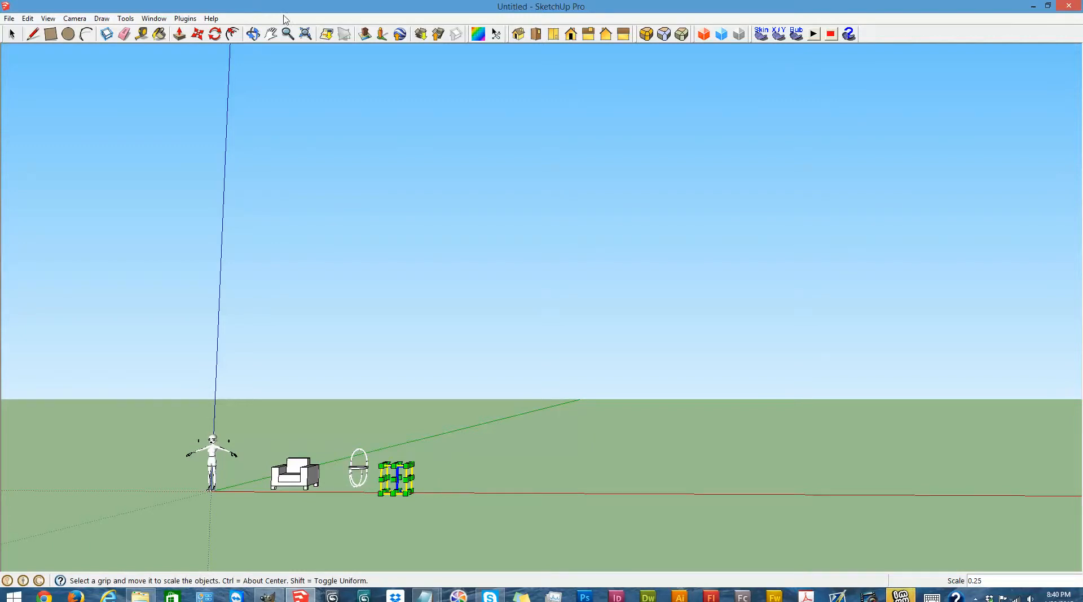
Scale the triangular pedestal piece to about 0.77 along the red axis and stretch it taller along the blue axis
click(252, 34)
drag(332, 418, 371, 502)
scroll(376, 453, up, 6)
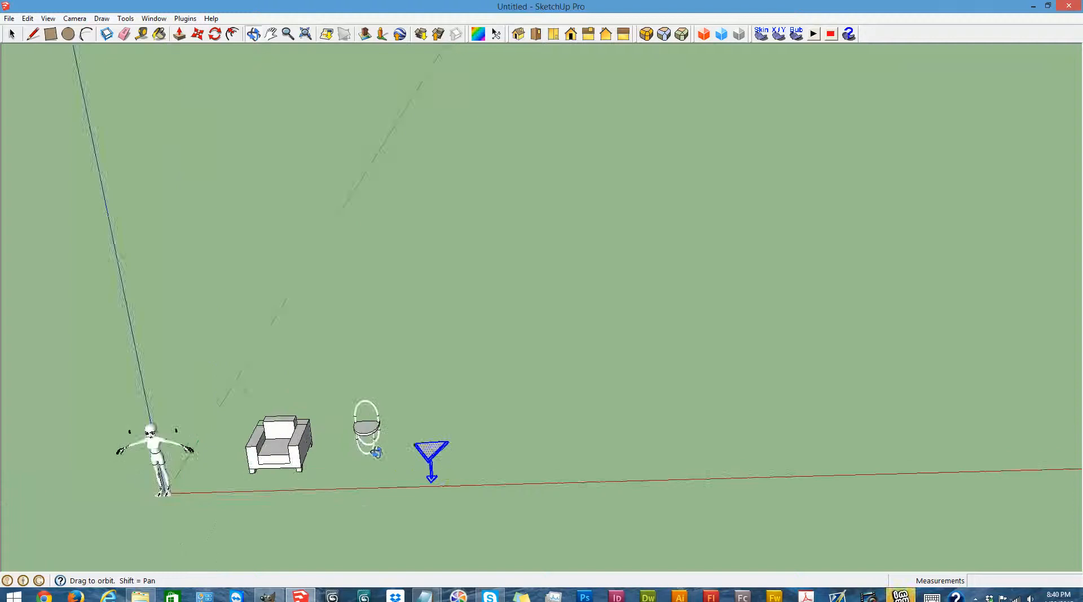
drag(433, 455, 564, 484)
key(s)
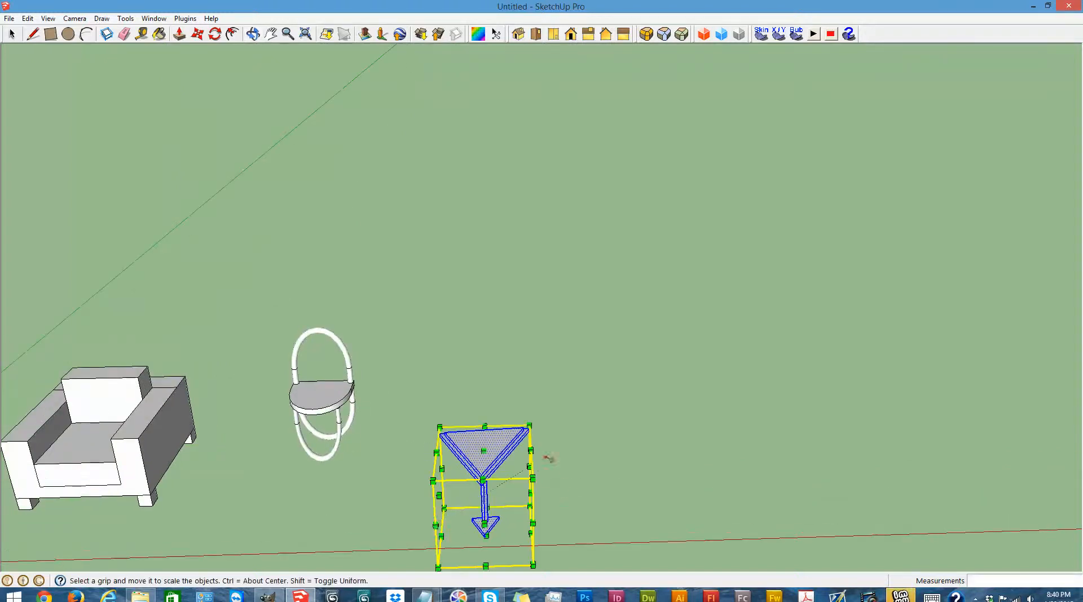
drag(531, 496, 511, 497)
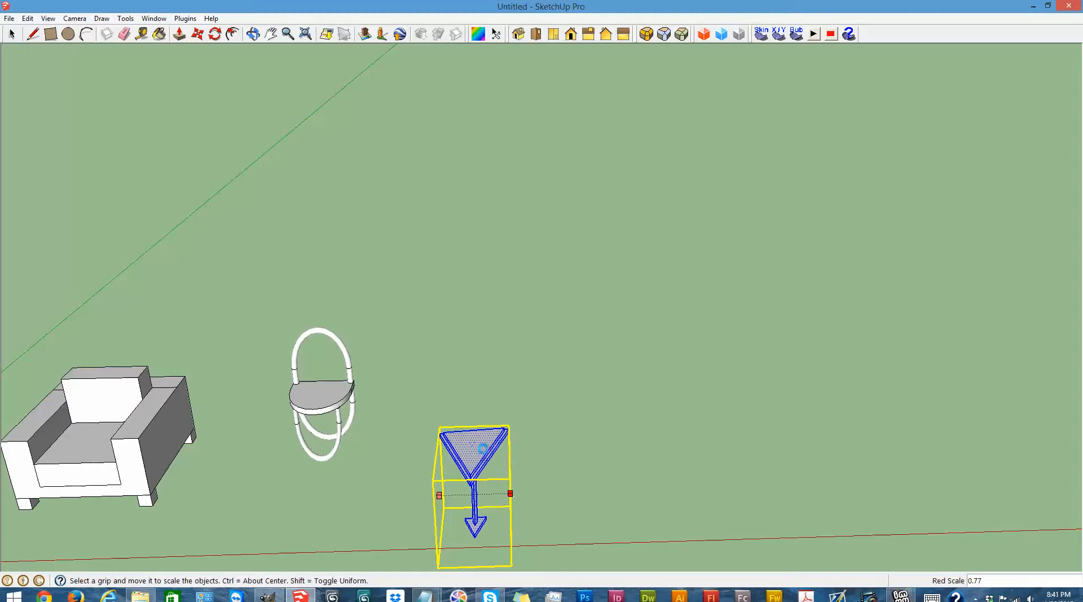
drag(477, 442, 471, 412)
scroll(473, 413, down, 2)
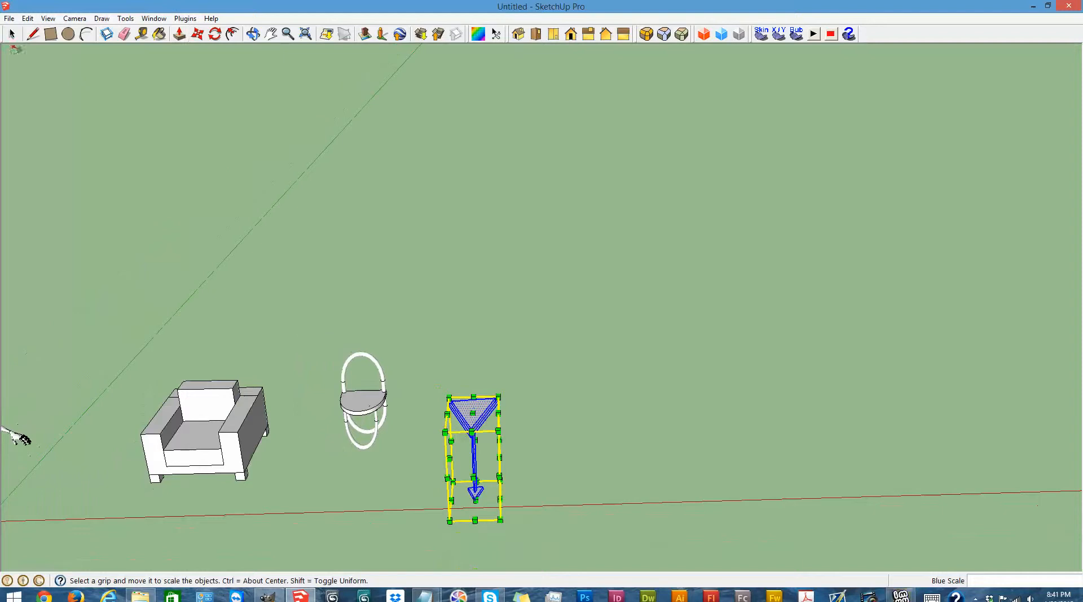
click(9, 35)
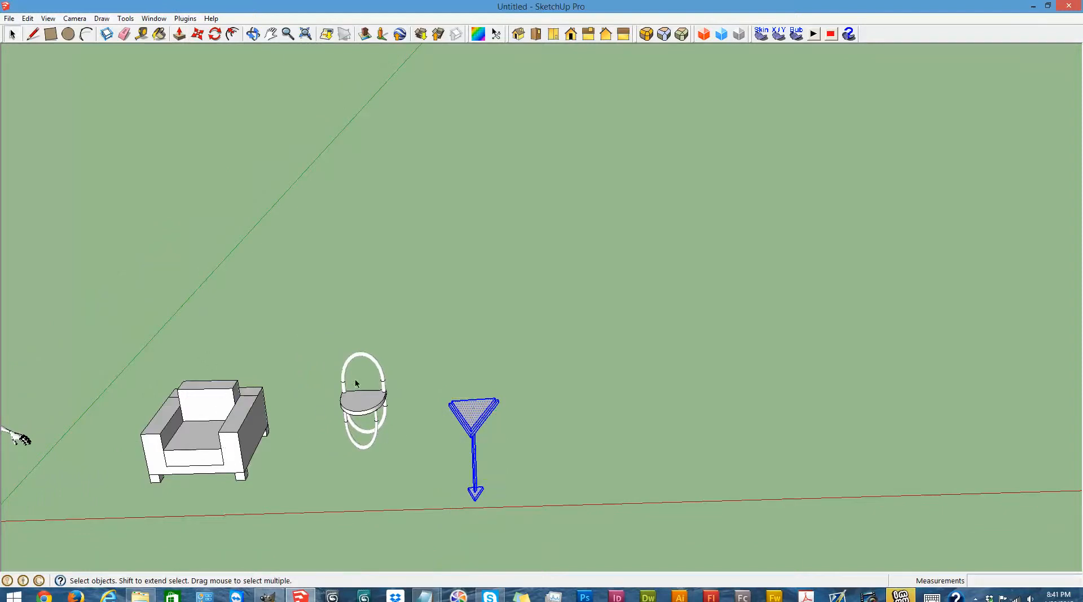
Move the triangular pedestal piece about 2' 4 1/2" along the green axis, in line with the tubular-arch chair
click(253, 34)
drag(500, 242, 171, 474)
drag(534, 380, 455, 374)
key(m)
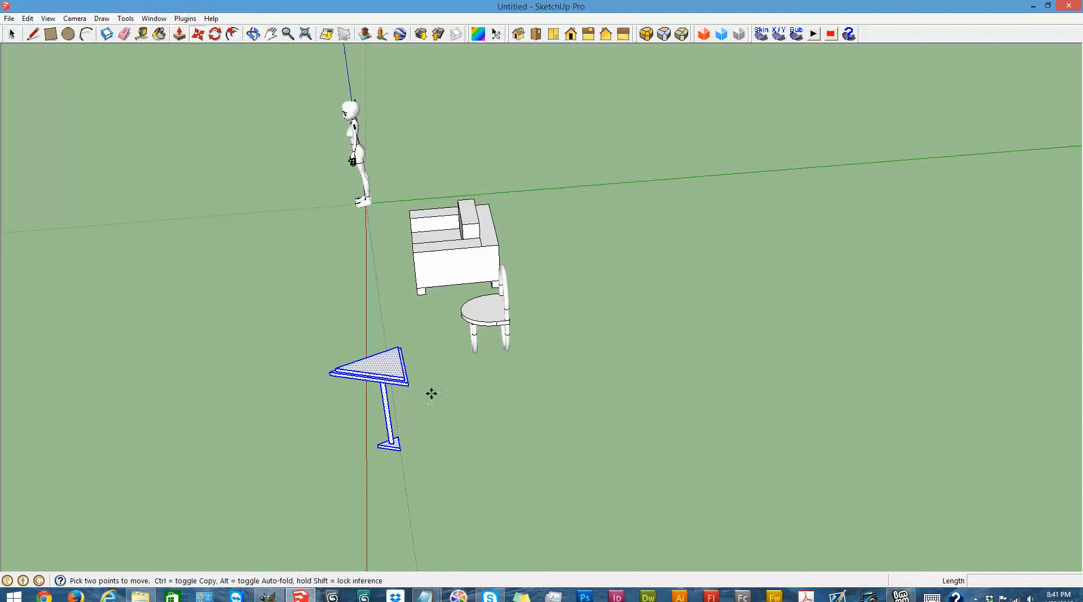
click(432, 435)
click(531, 426)
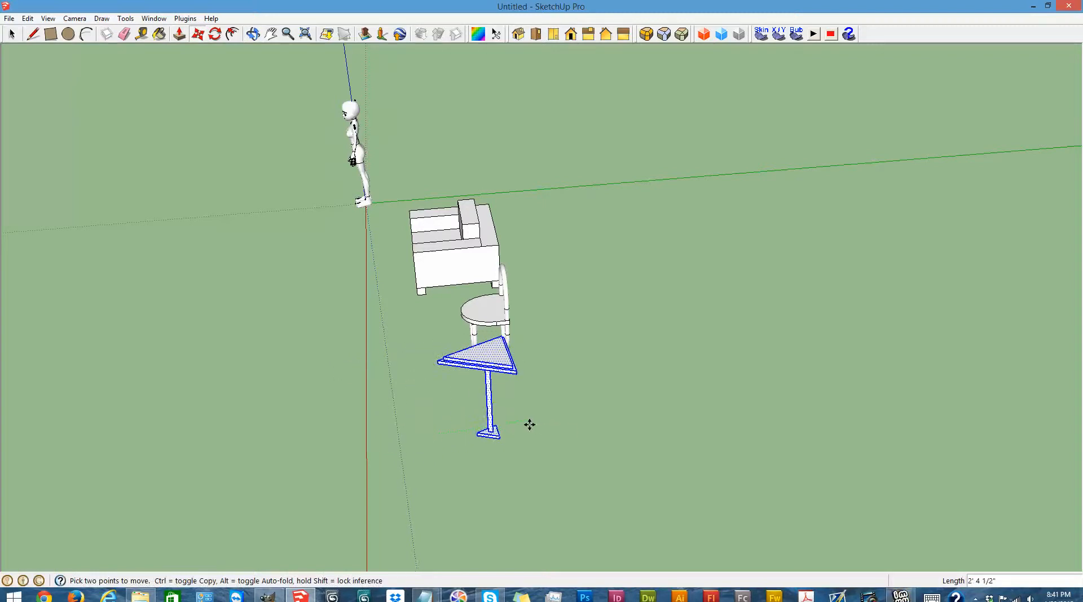
Select the whole triangular pedestal piece, reverse all its faces, and clear the selection
click(253, 34)
drag(299, 413, 766, 328)
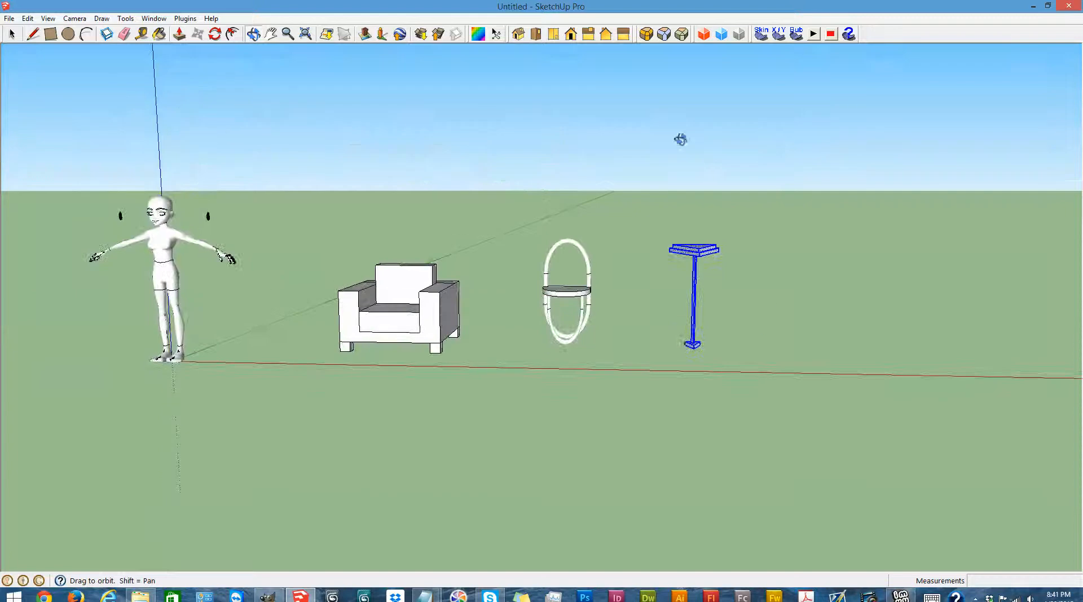
click(12, 34)
click(652, 170)
scroll(978, 262, up, 2)
scroll(978, 262, up, 1)
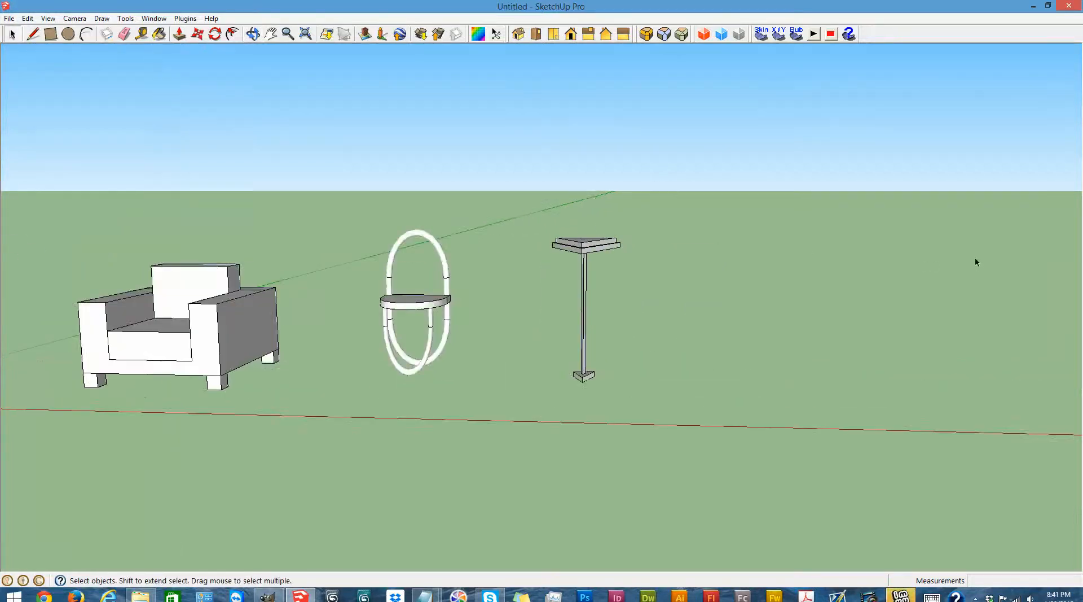
drag(518, 208, 698, 427)
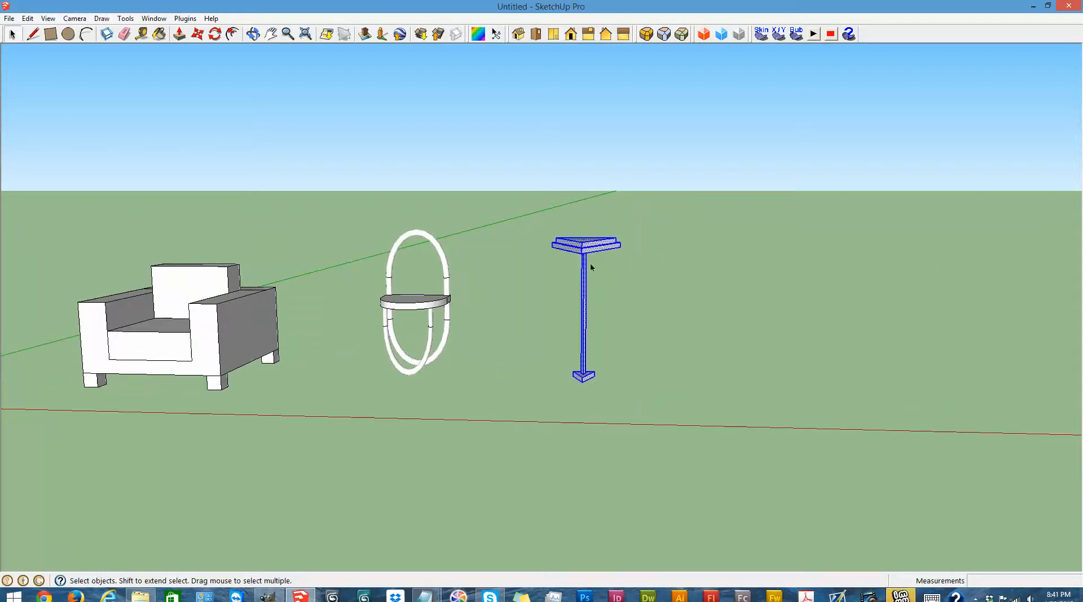
right_click(586, 250)
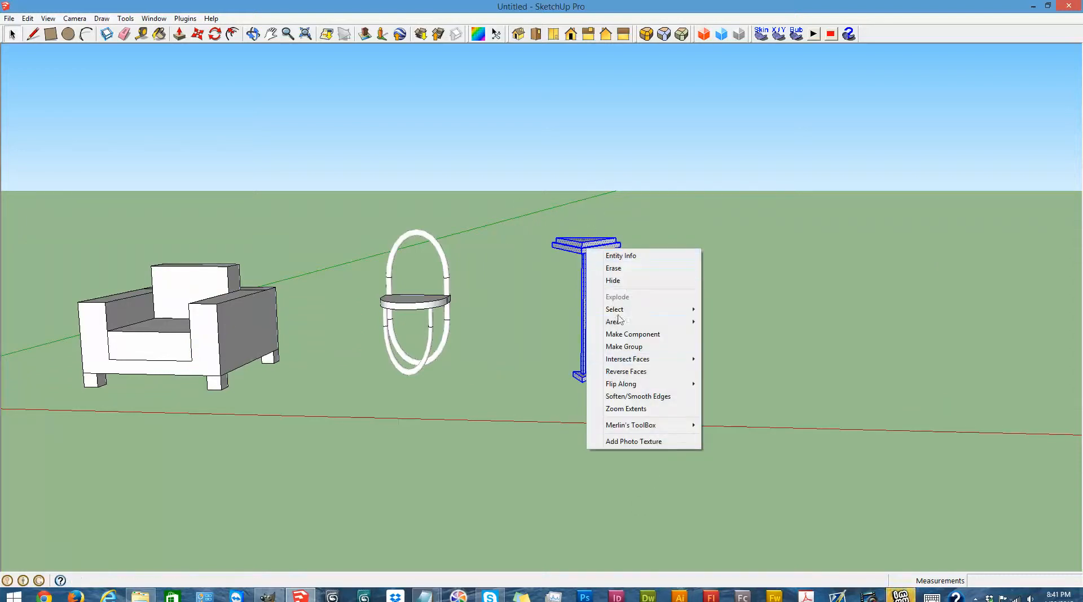
mouse_move(617, 385)
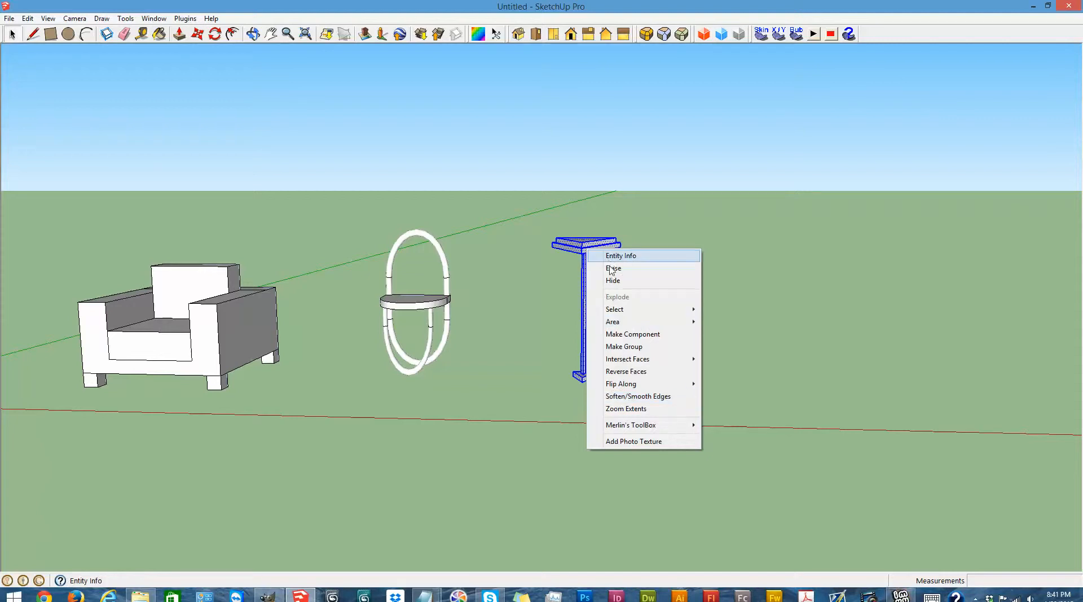
click(626, 371)
click(657, 323)
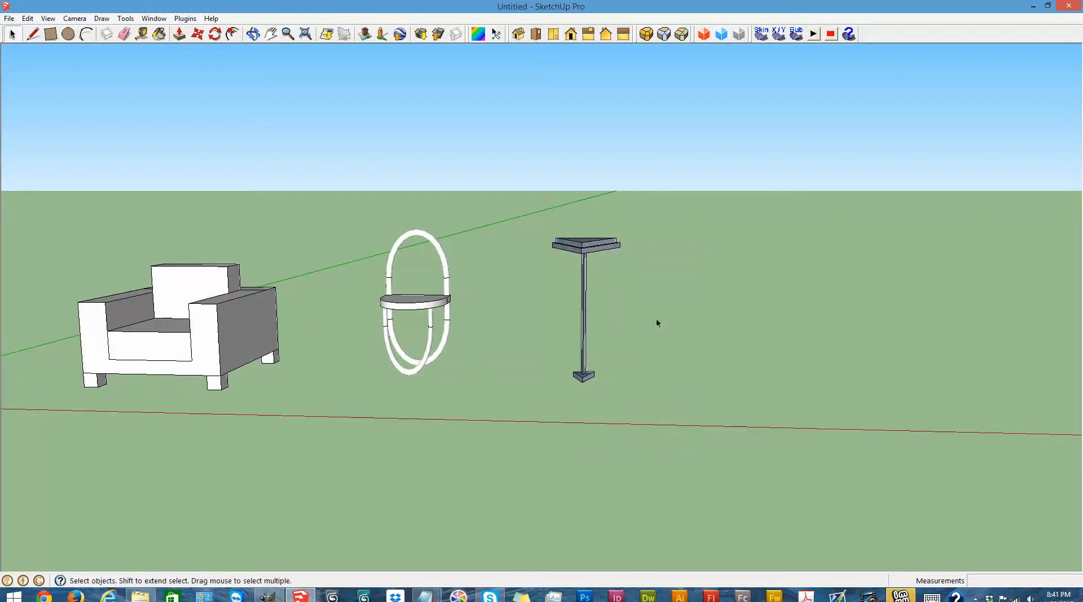
click(253, 34)
drag(564, 390, 600, 344)
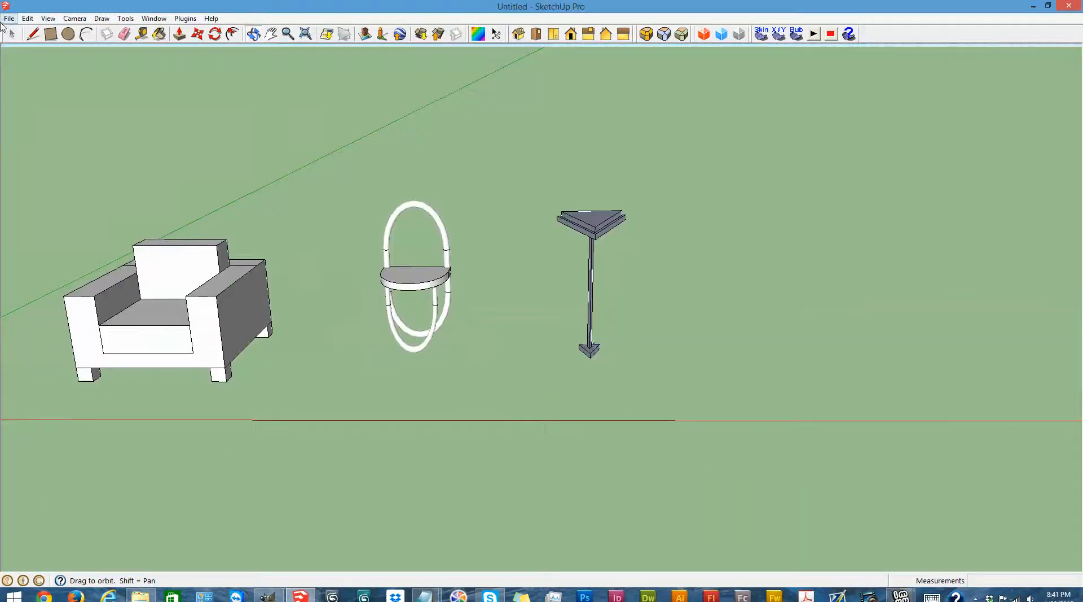
scroll(15, 251, down, 8)
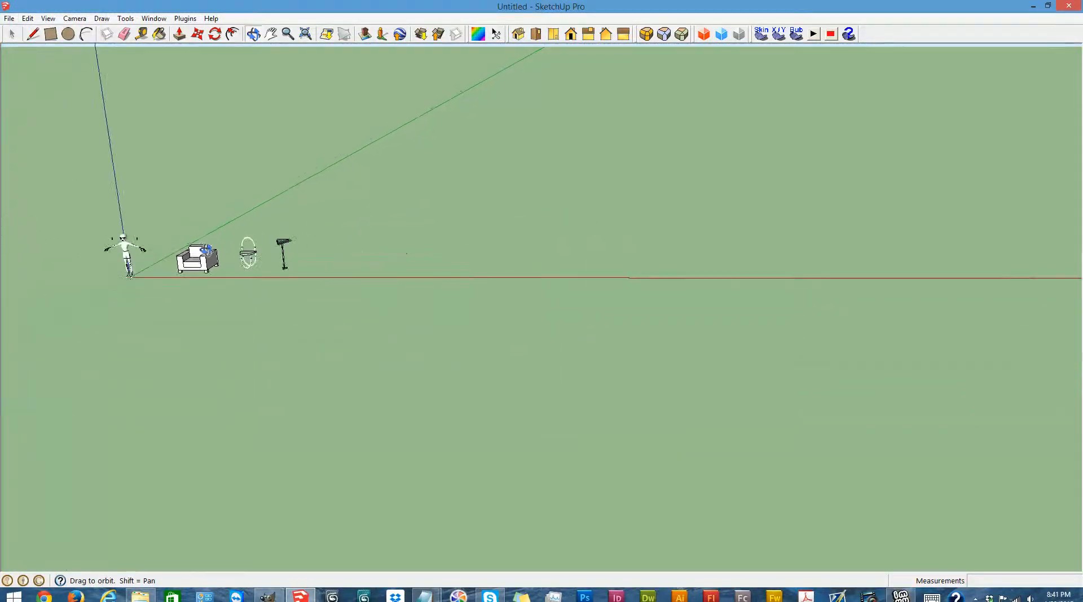